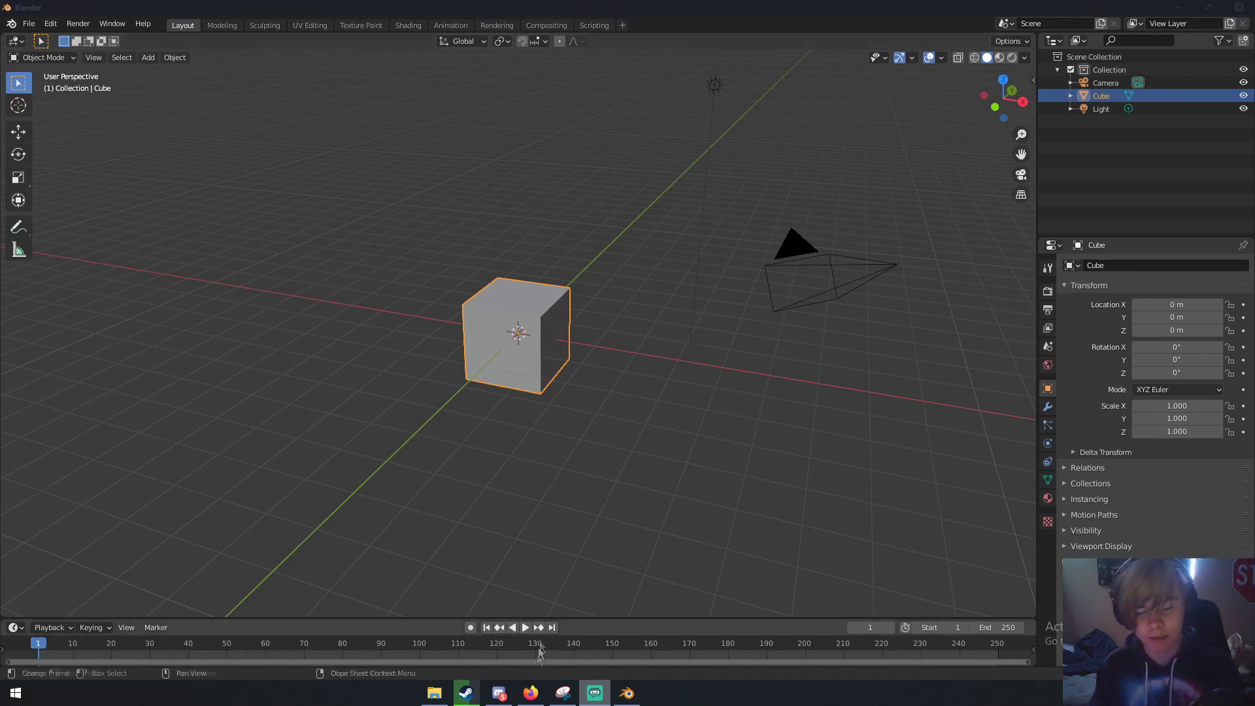
# Switch from Blender to the browser showing Blend Swap's rock brushes (photoscanned) page.
pyautogui.click(530, 694)
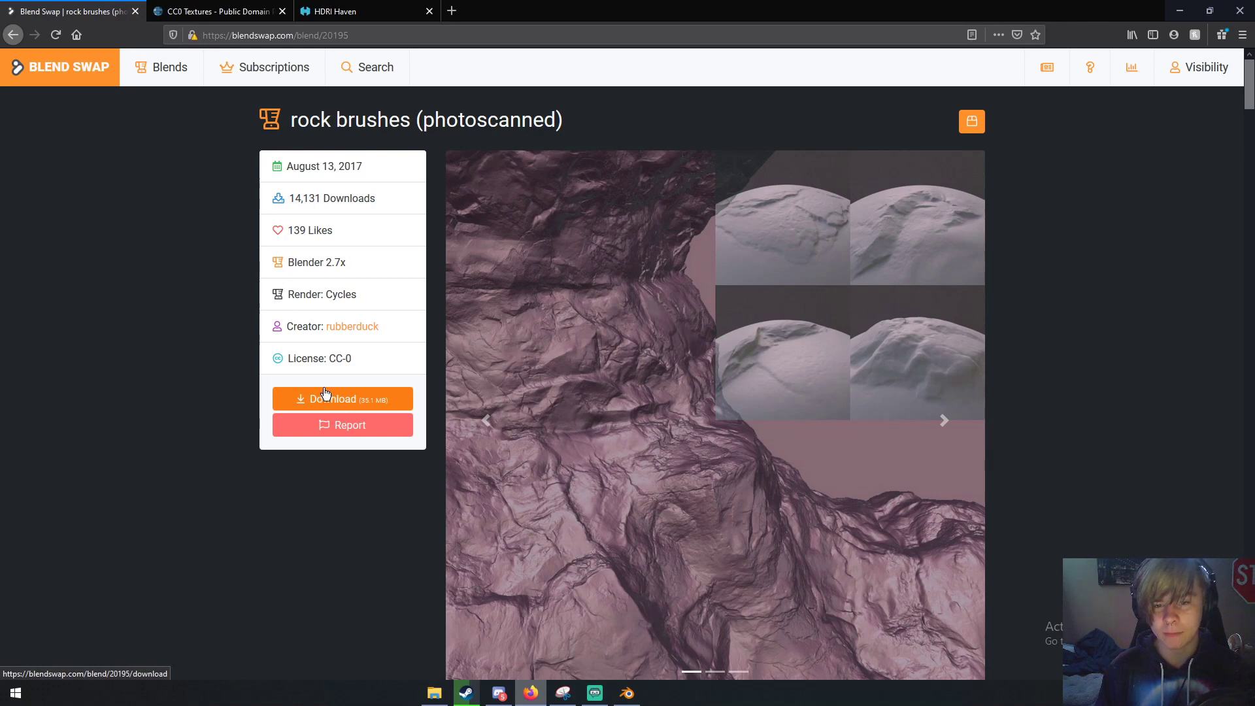
# Download rock-brushes-photoscanned.zip (35.1 MB) from Blend Swap and confirm it finished in the Downloads list.
pyautogui.click(348, 400)
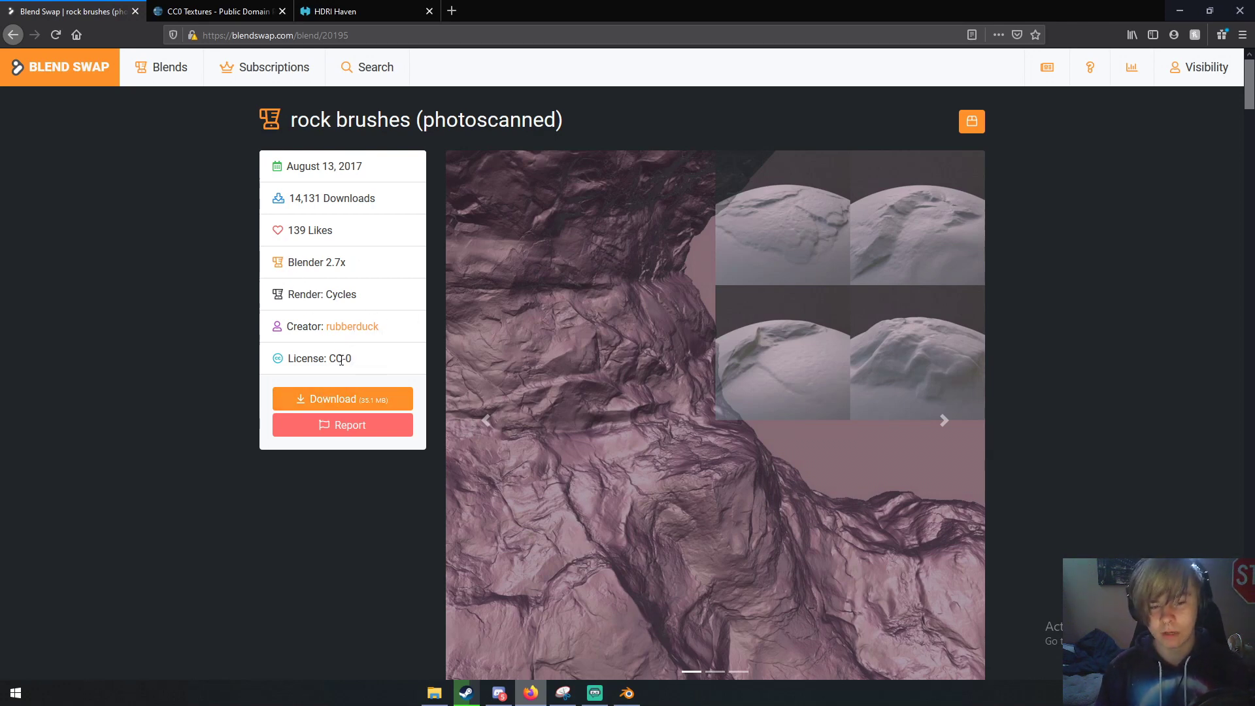
pyautogui.click(339, 400)
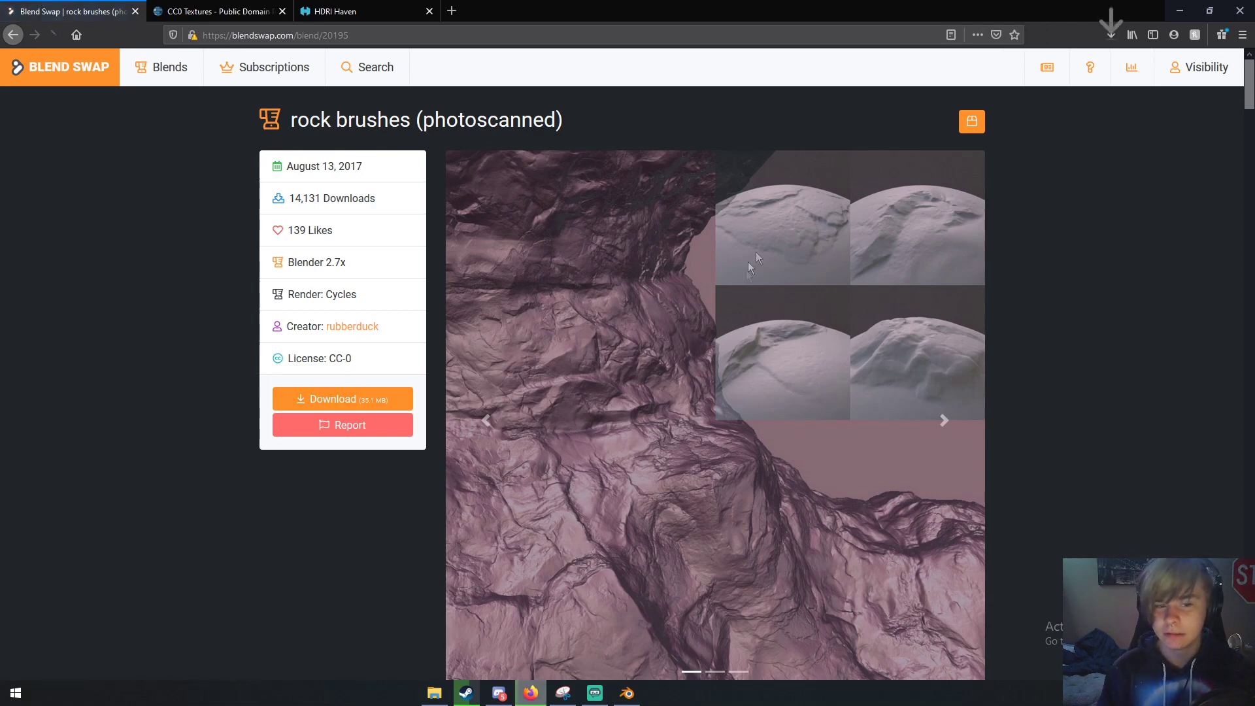
pyautogui.click(1108, 29)
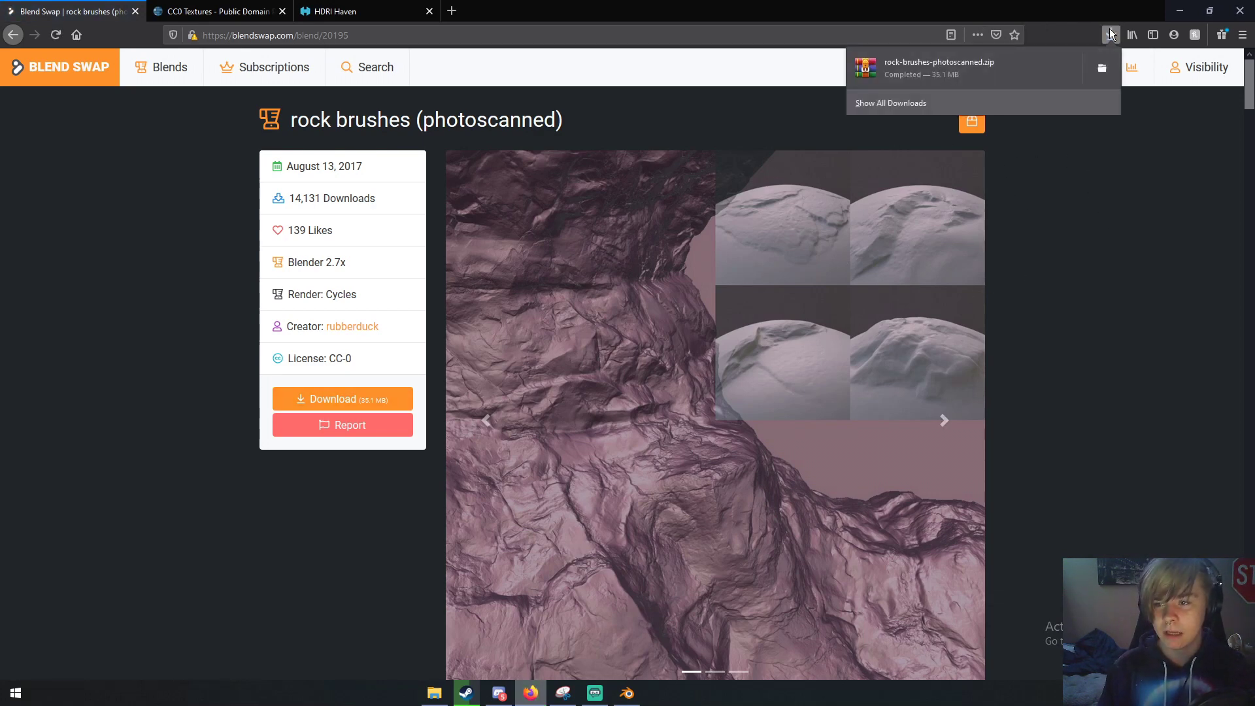
pyautogui.click(1109, 29)
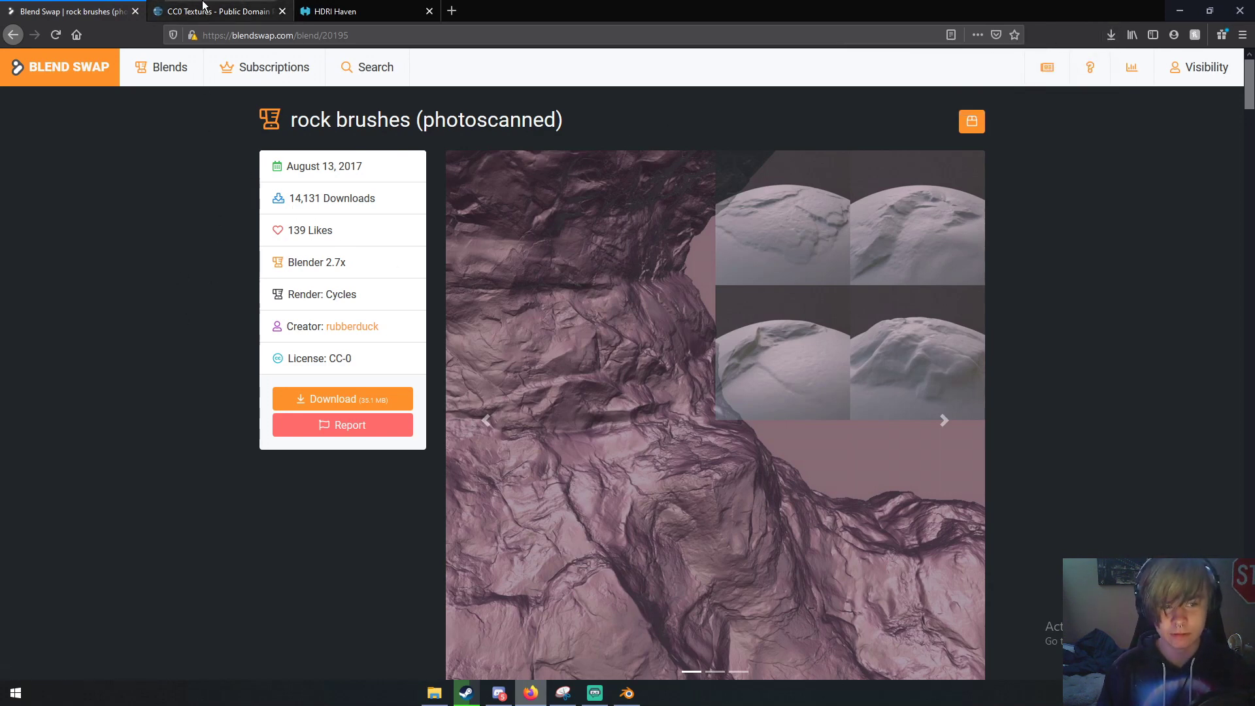
pyautogui.click(202, 6)
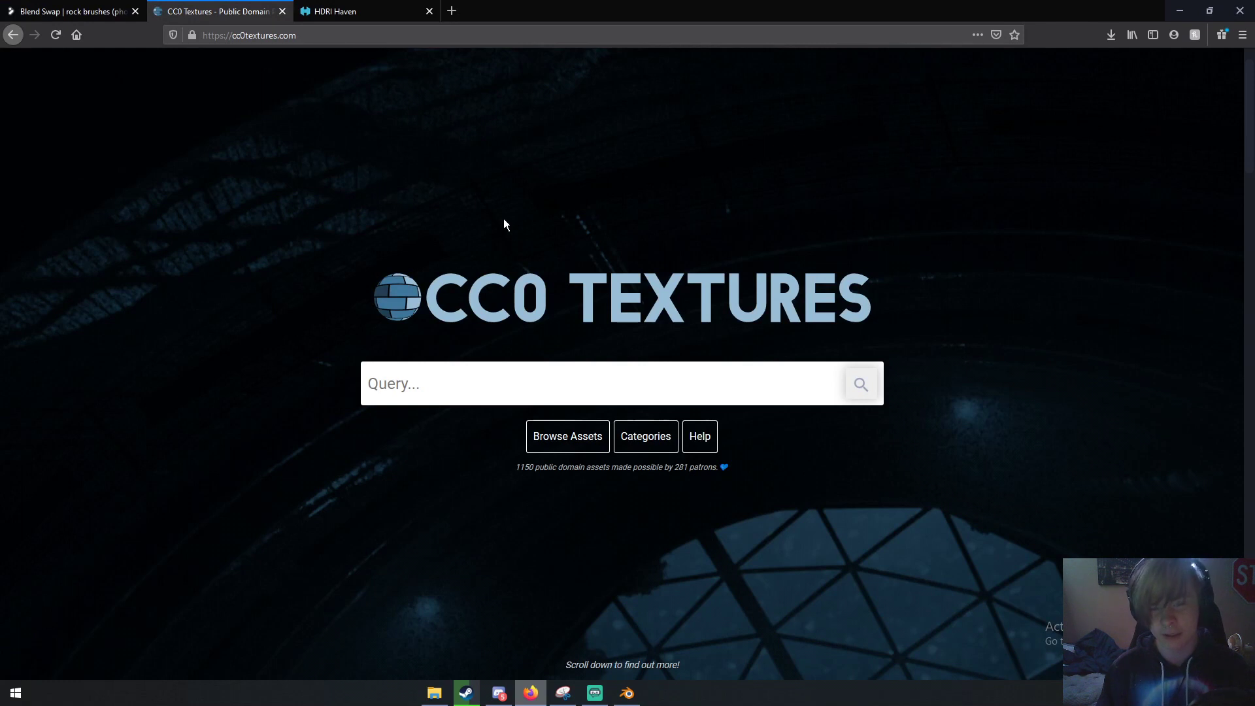
# Search CC0 Textures for 'rock' and open the dark grey Rock 031 texture page.
pyautogui.click(405, 366)
pyautogui.write('rock')
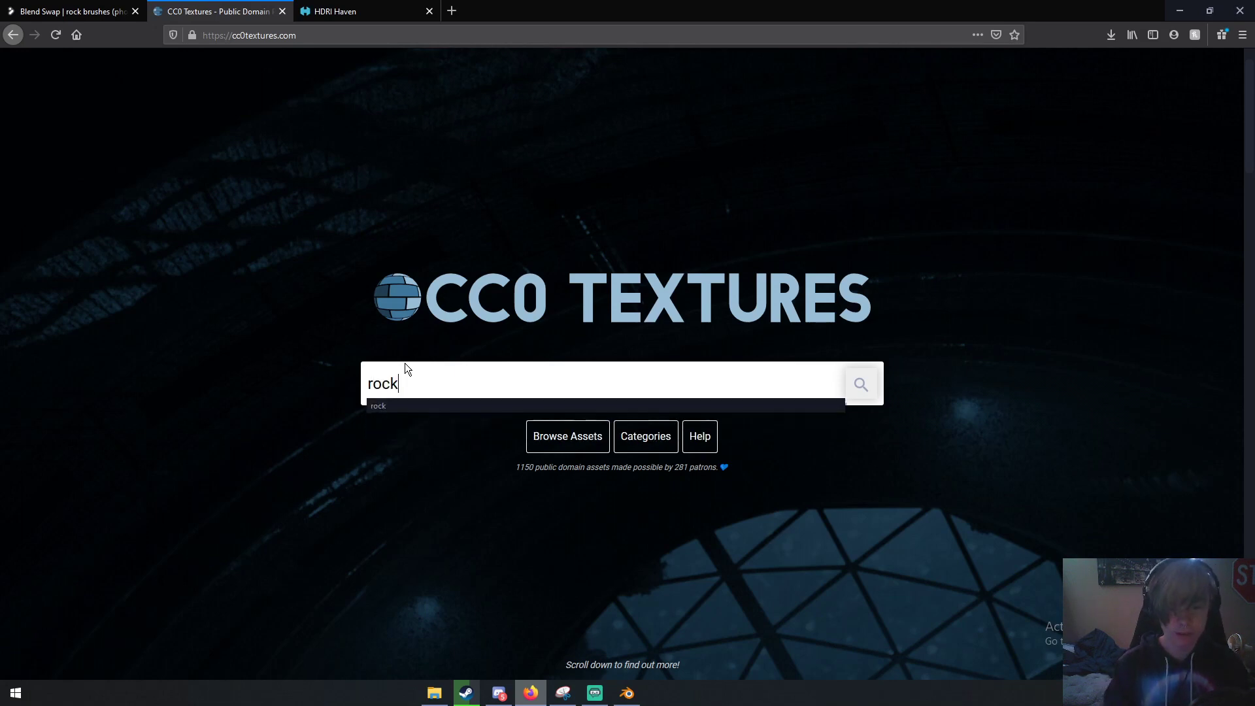
pyautogui.press('Return')
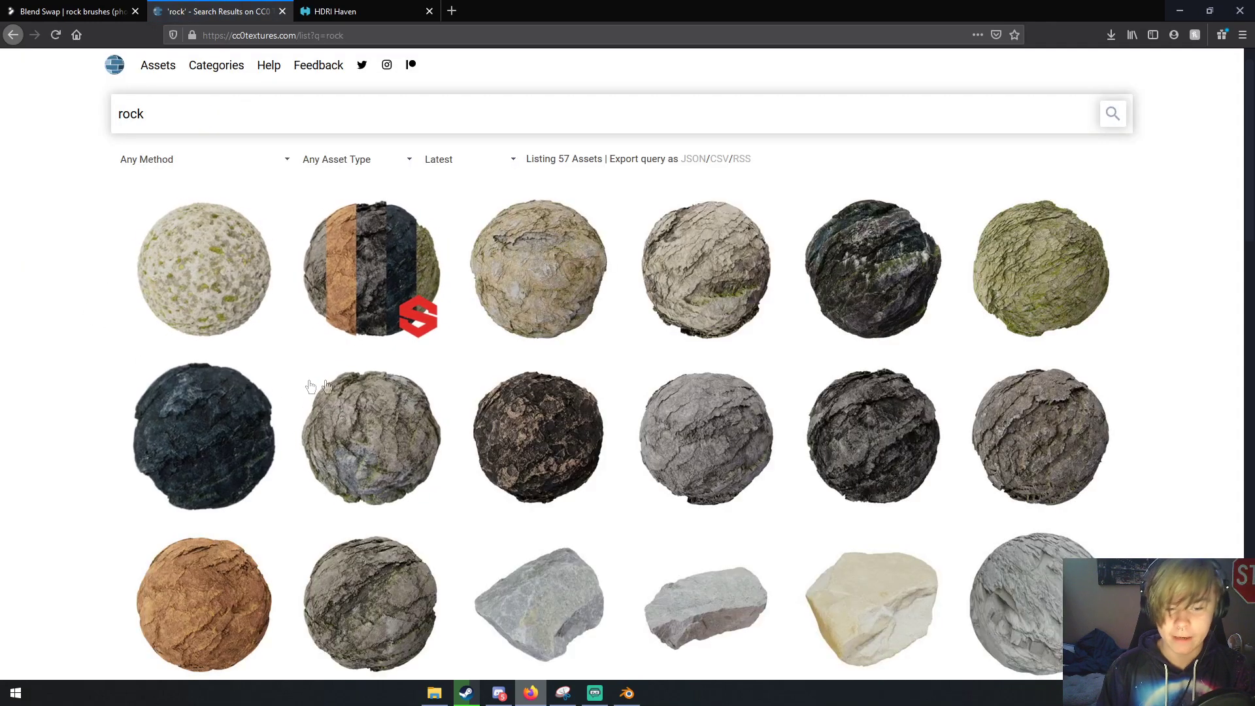
pyautogui.scroll(-5, 669, 367)
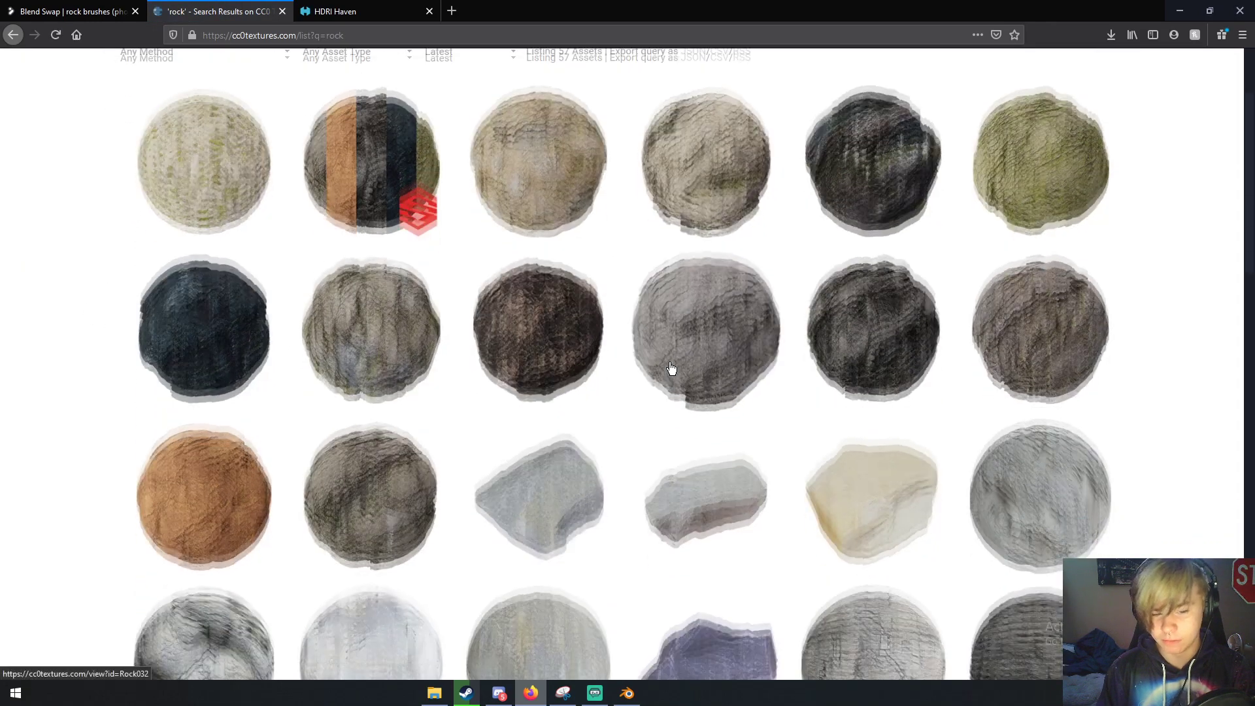
pyautogui.scroll(-1, 567, 354)
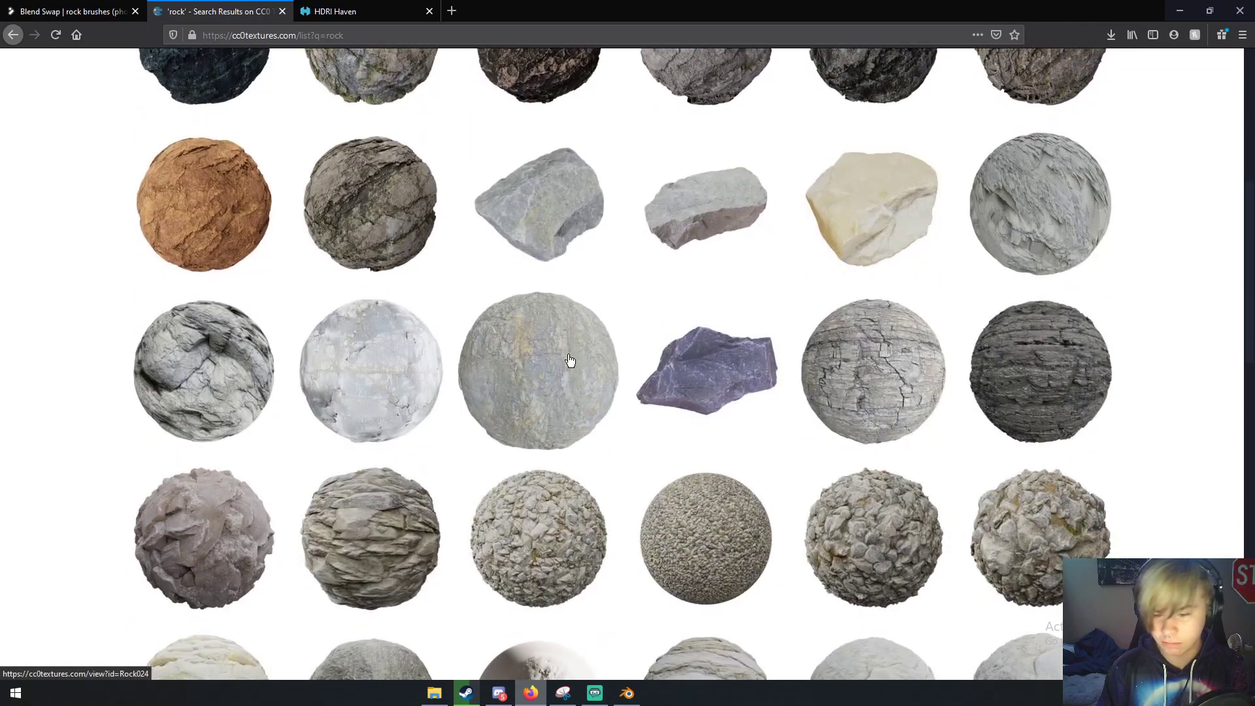
pyautogui.scroll(4, 588, 425)
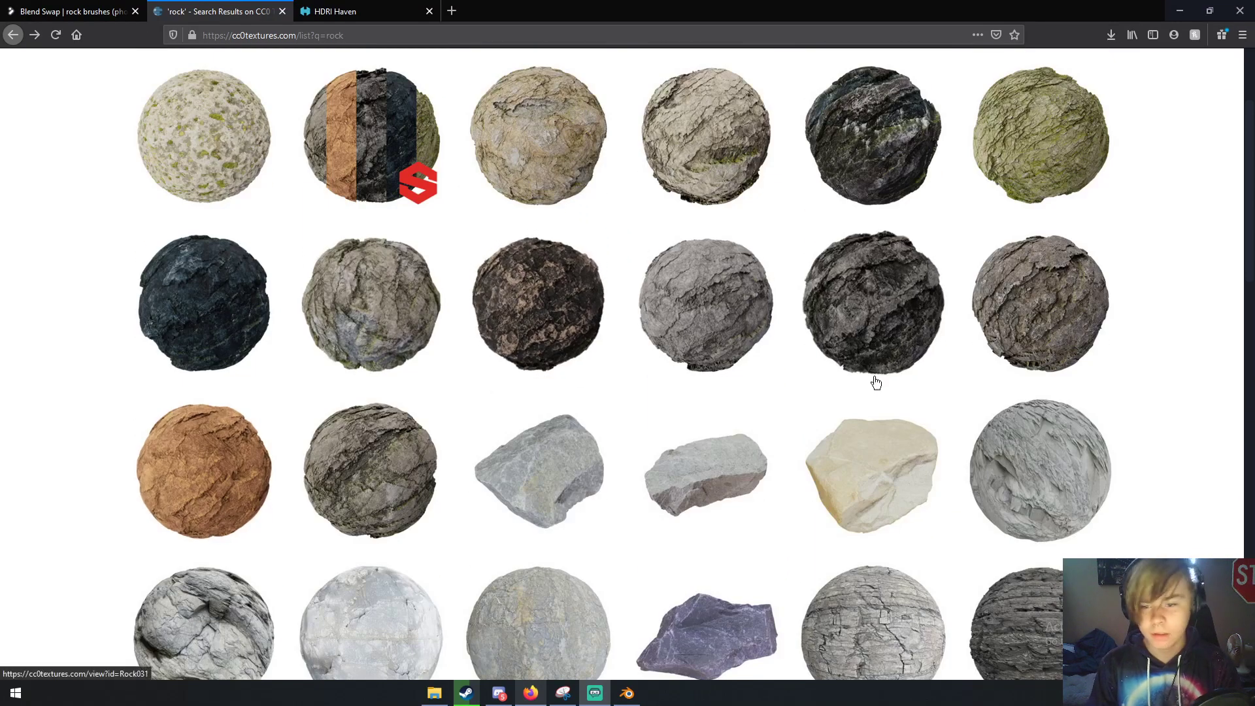
pyautogui.click(863, 290)
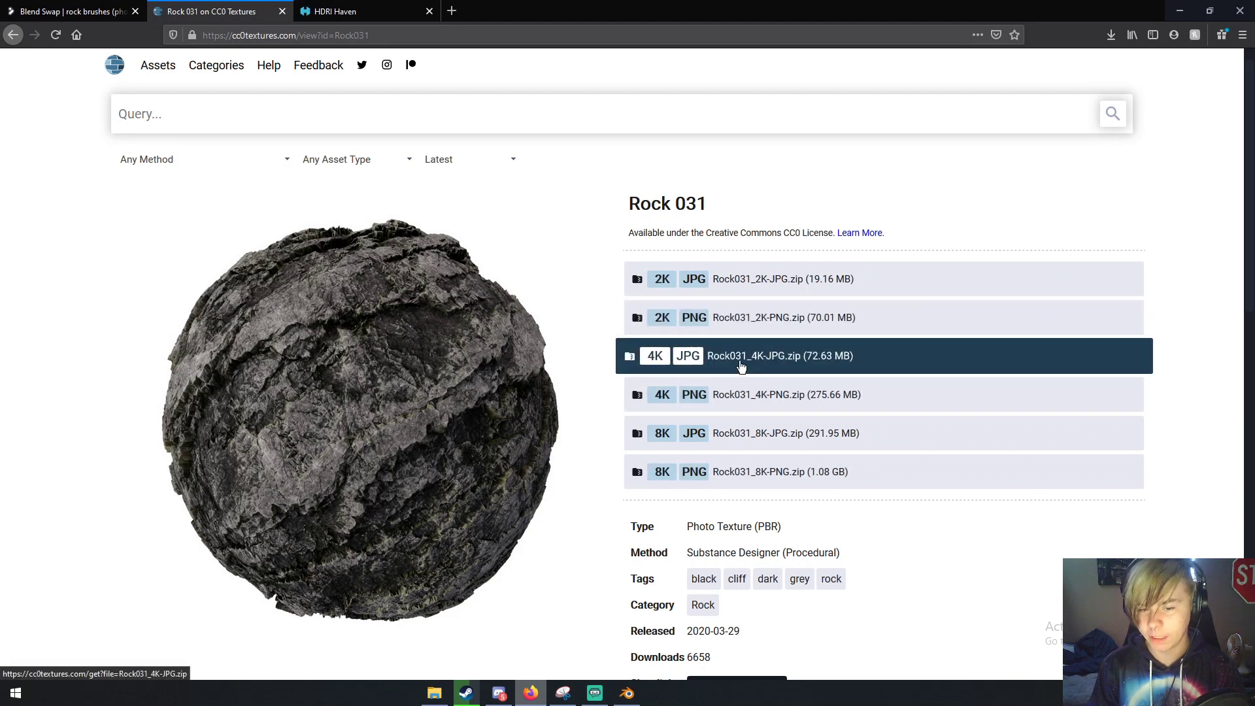
# Start downloading Rock031_4K-JPG.zip (72.63 MB) and check its progress in the Downloads list.
pyautogui.click(741, 367)
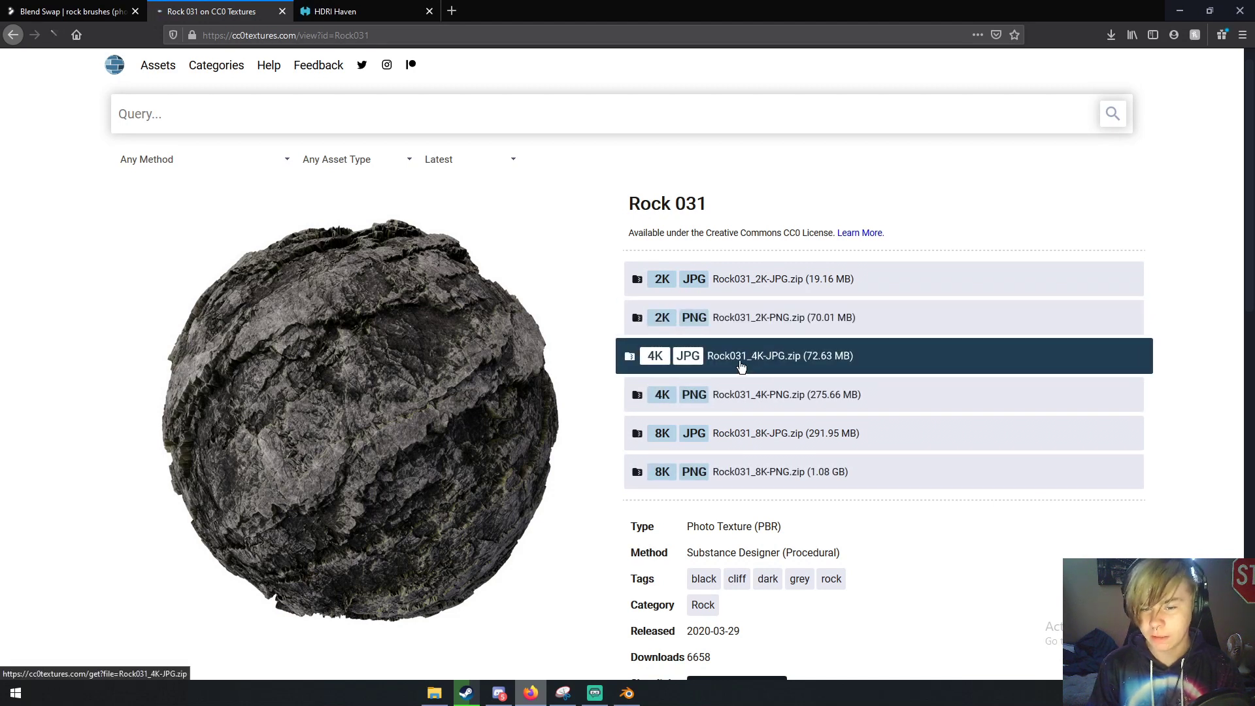
pyautogui.click(1111, 37)
pyautogui.click(955, 112)
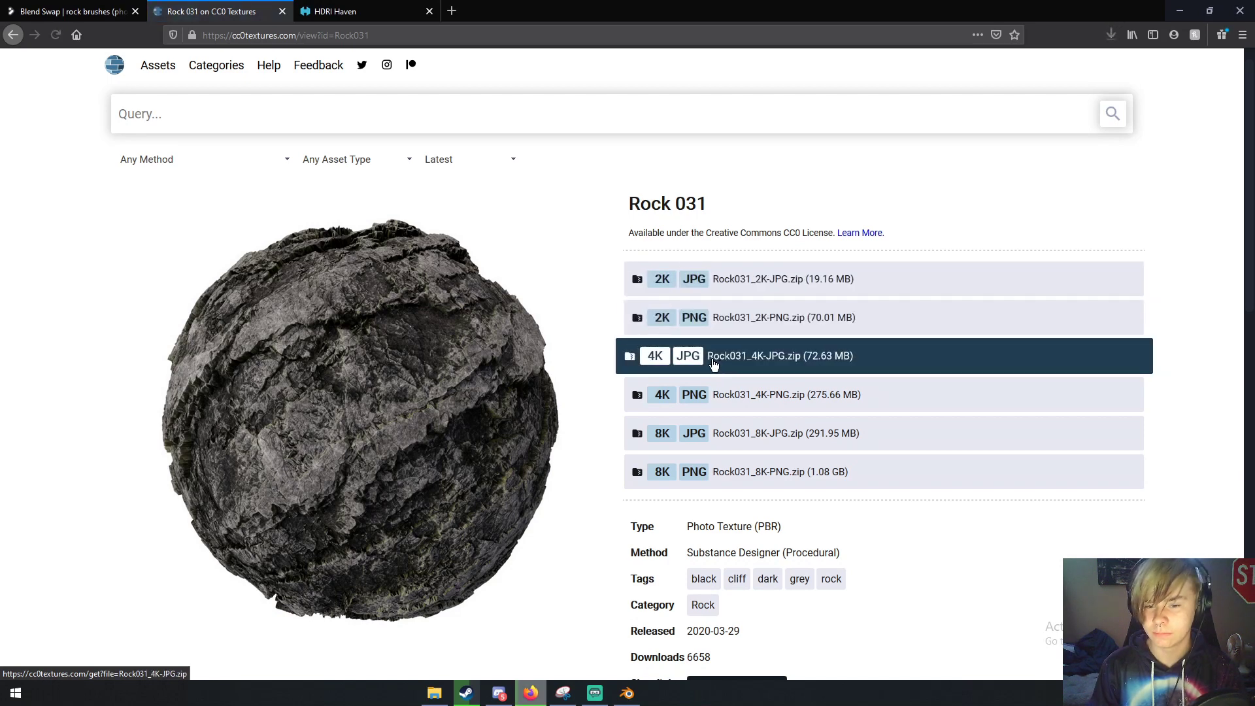
pyautogui.click(1111, 35)
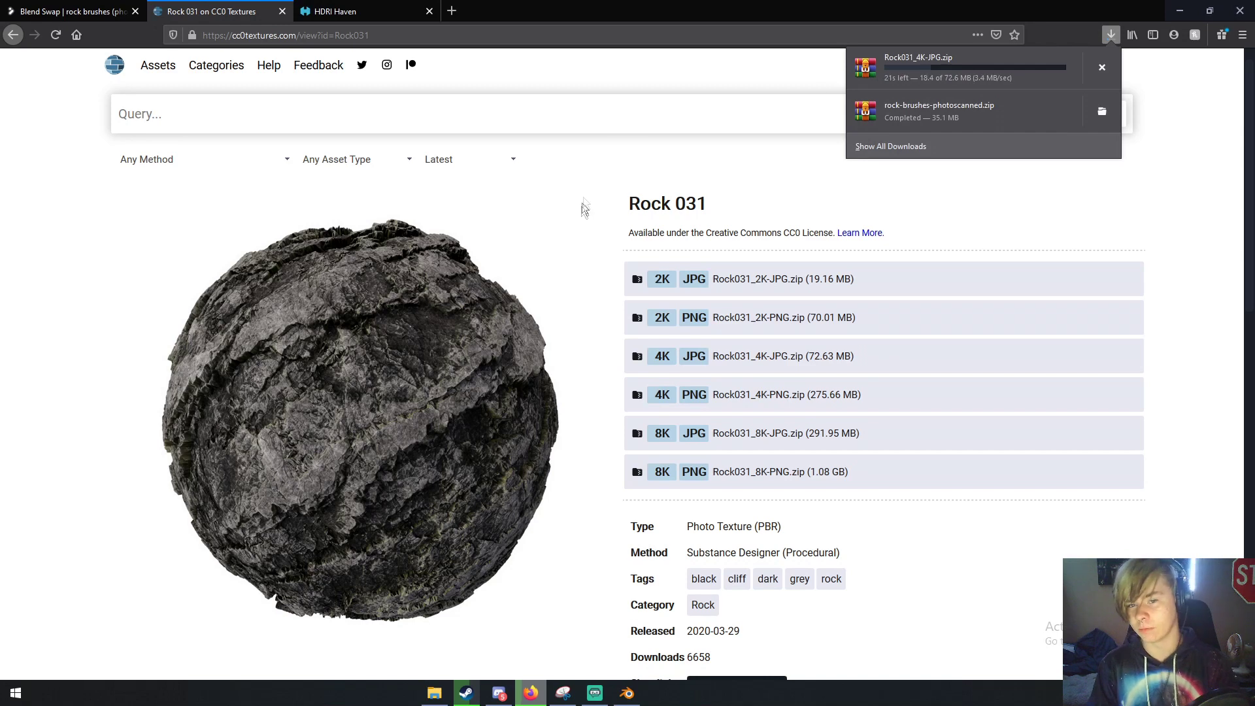
pyautogui.click(706, 165)
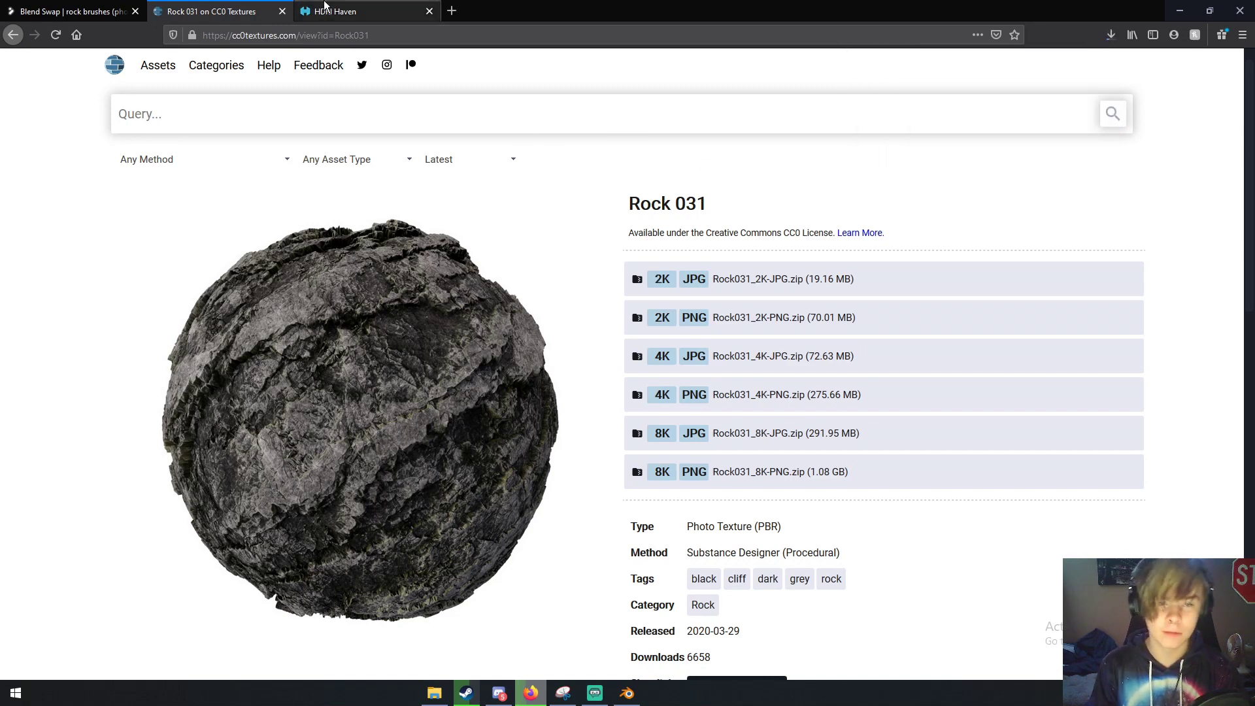
# On HDRI Haven, filter the HDRIs to Sunrise/Sunset and open the Spruit Sunrise page.
pyautogui.click(333, 12)
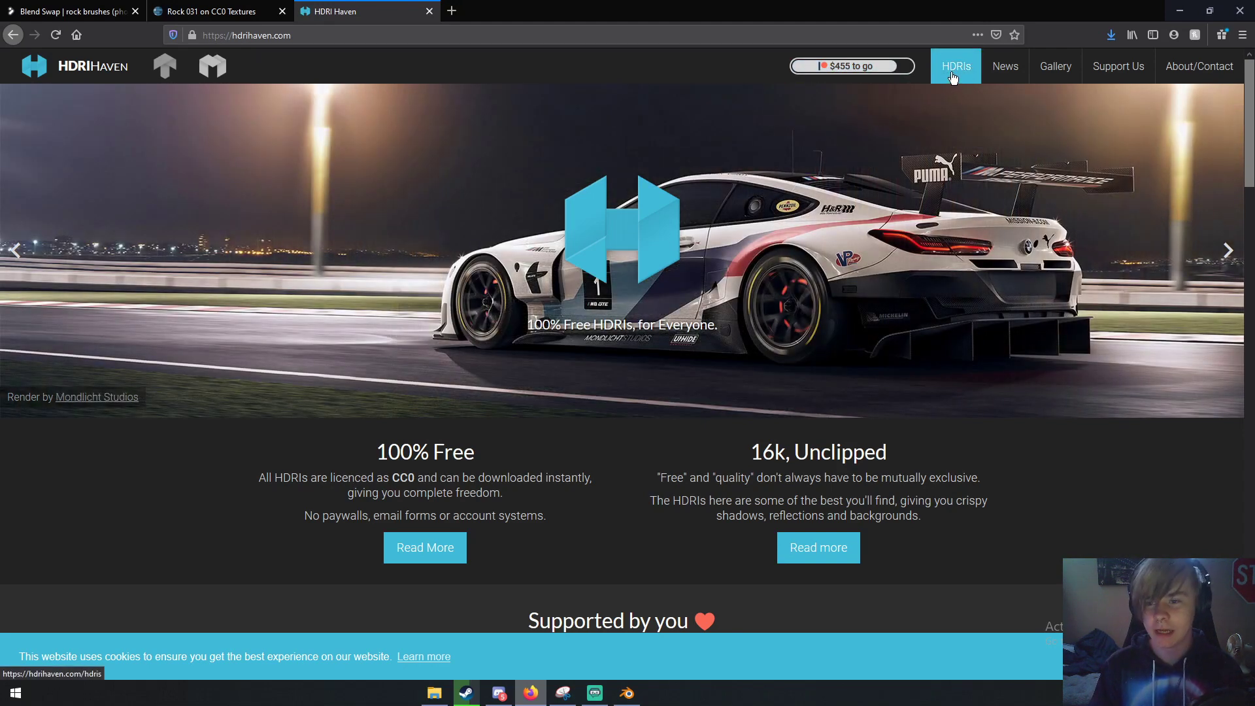
pyautogui.click(949, 79)
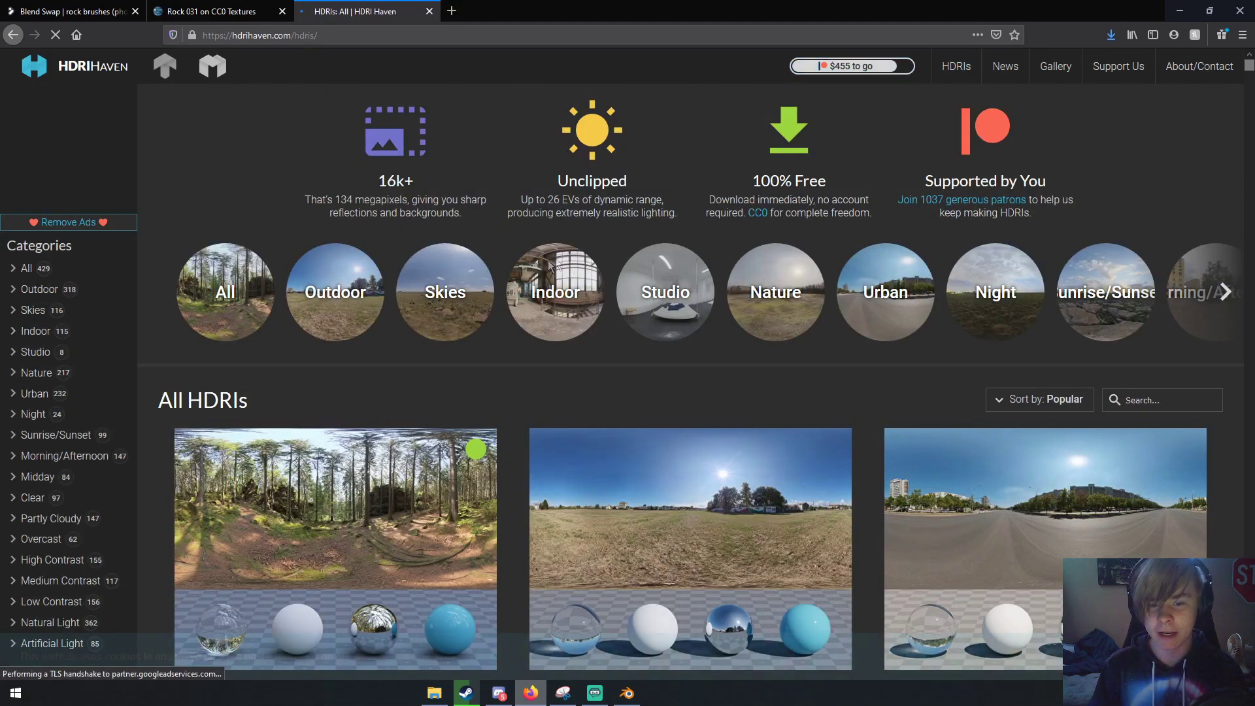
pyautogui.click(1103, 293)
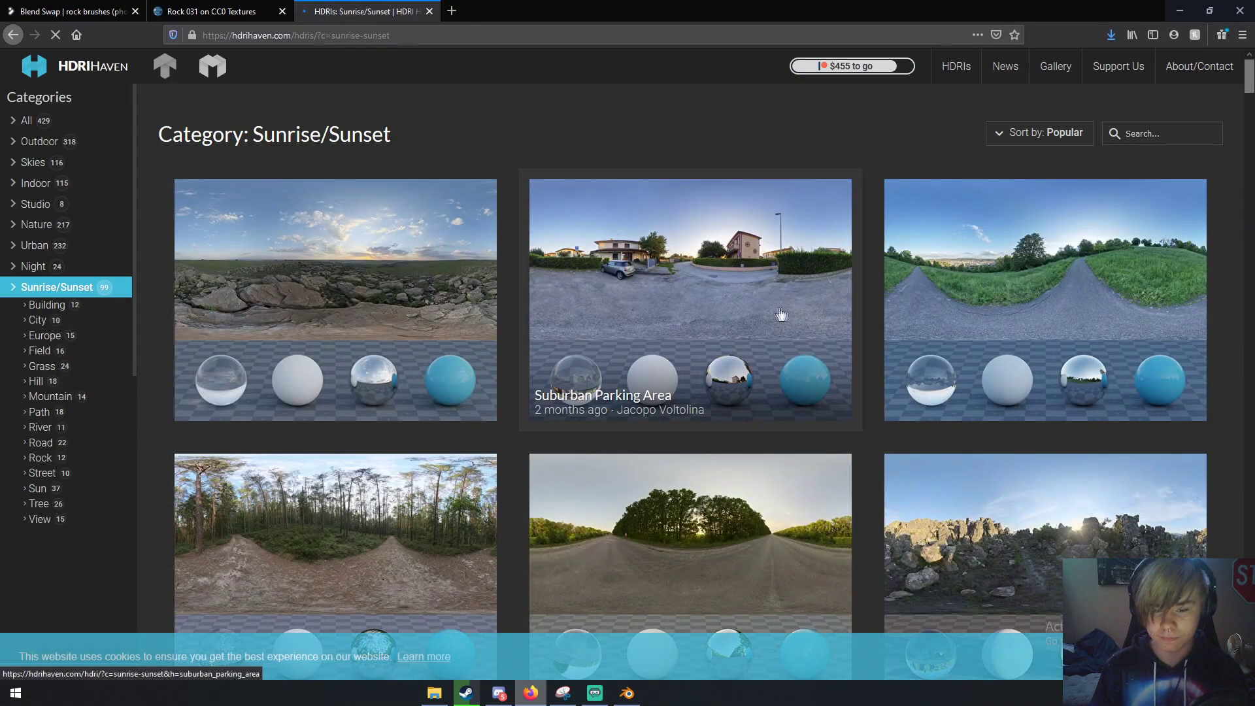
pyautogui.scroll(-3, 774, 312)
pyautogui.scroll(-7, 774, 312)
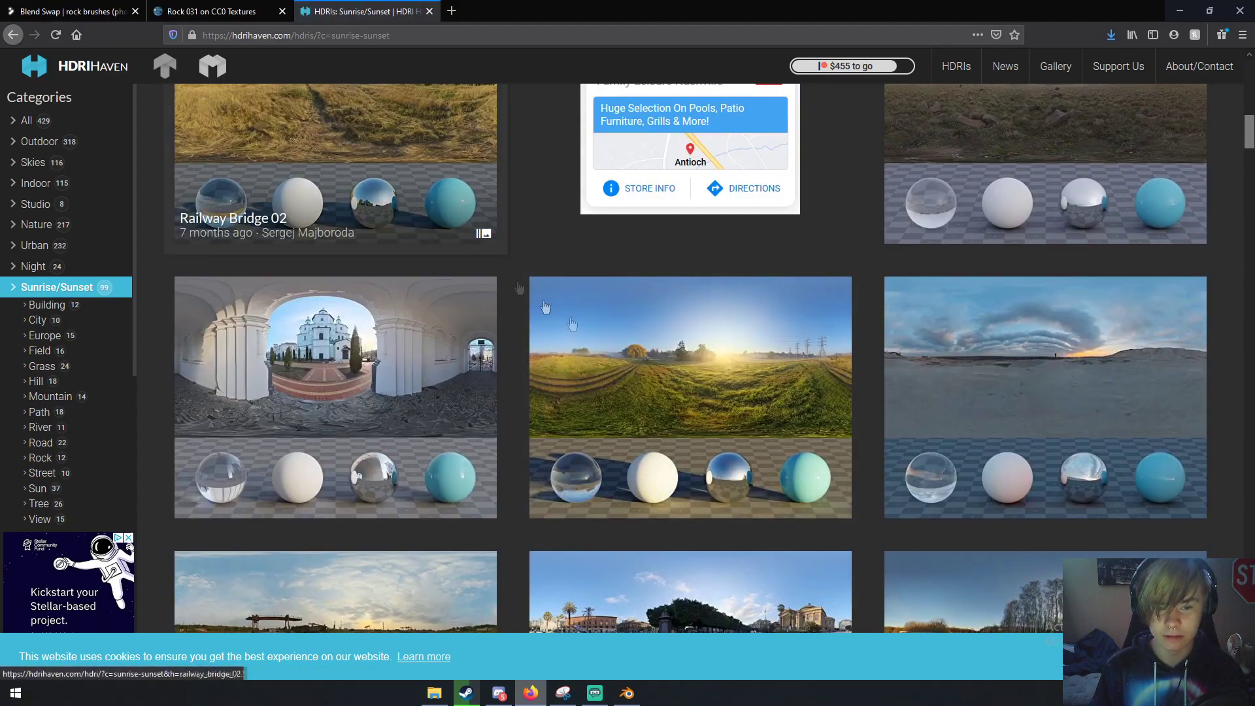
pyautogui.scroll(-1, 680, 379)
pyautogui.scroll(-1, 785, 320)
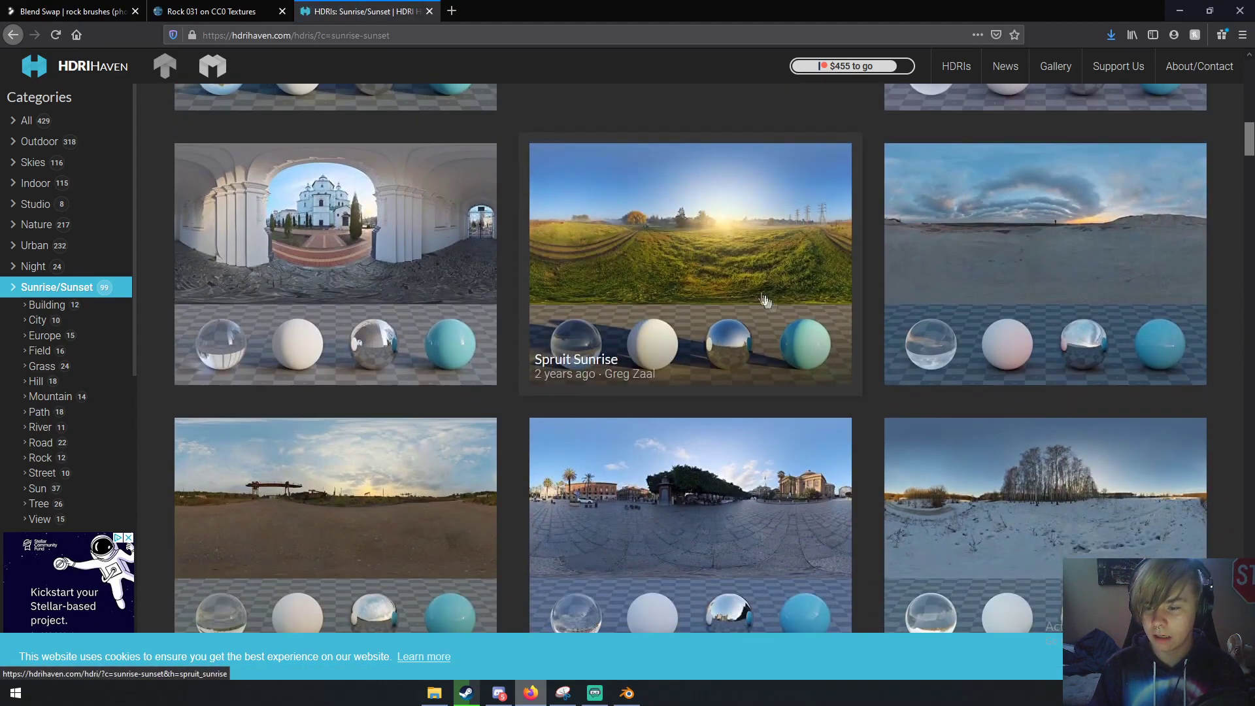
pyautogui.click(668, 235)
# Download the 2k spruit_sunrise_2k.hdr (5.7 MB) and confirm it in the Downloads list.
pyautogui.scroll(-8, 726, 425)
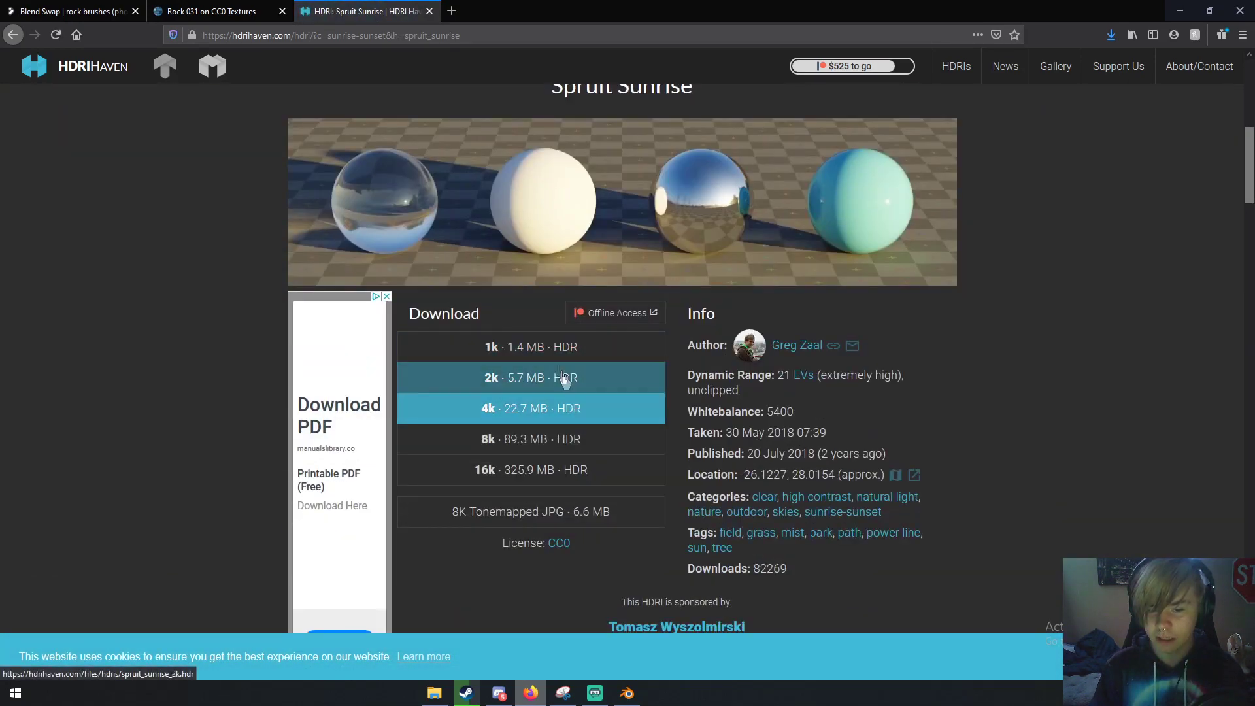
pyautogui.click(578, 387)
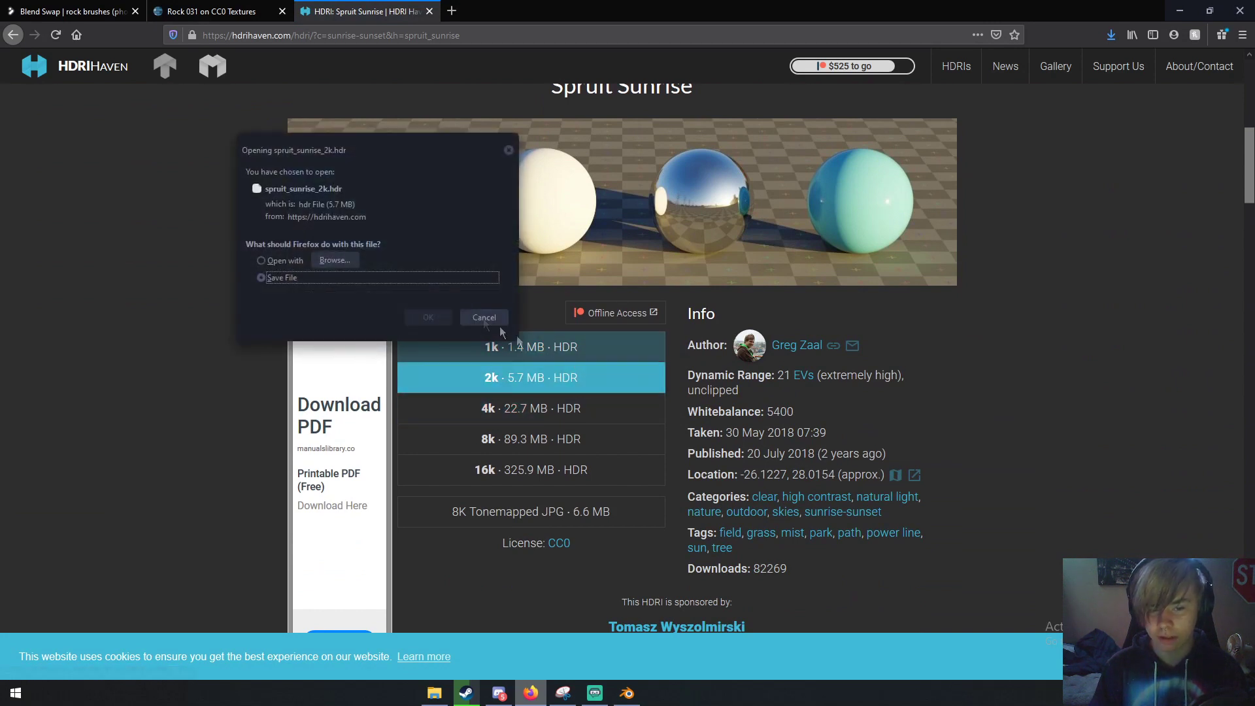
pyautogui.click(425, 315)
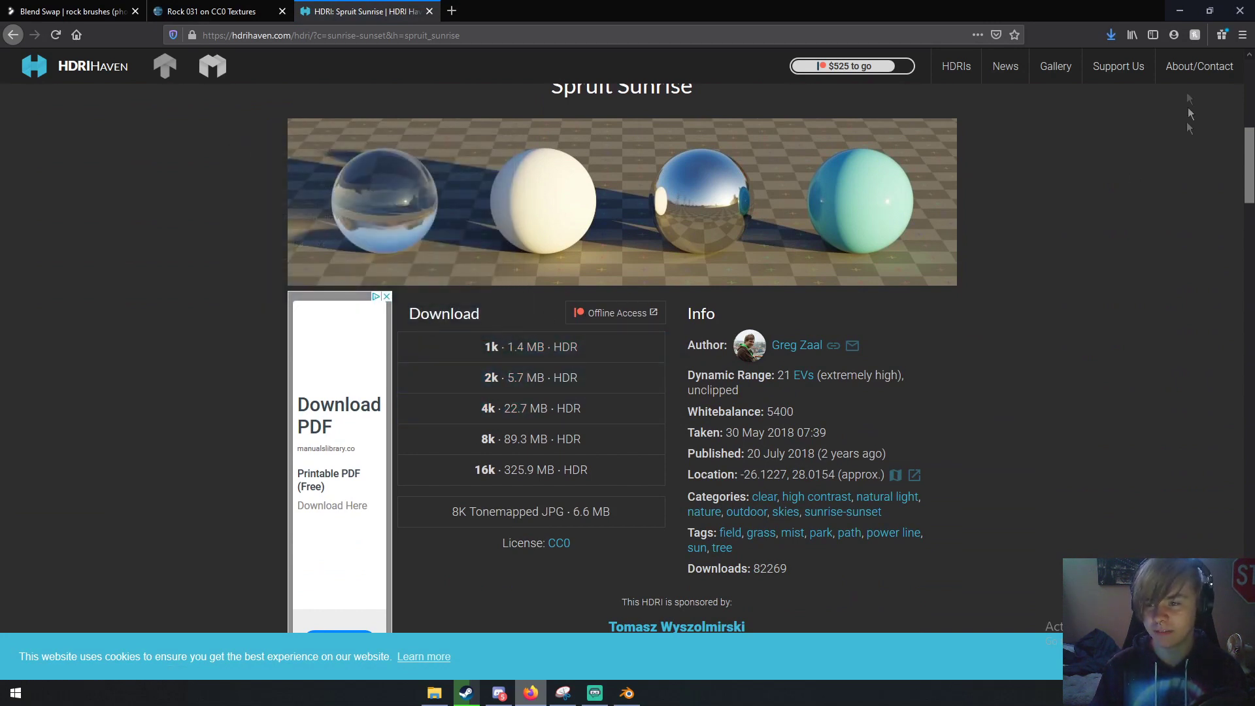
pyautogui.click(1110, 35)
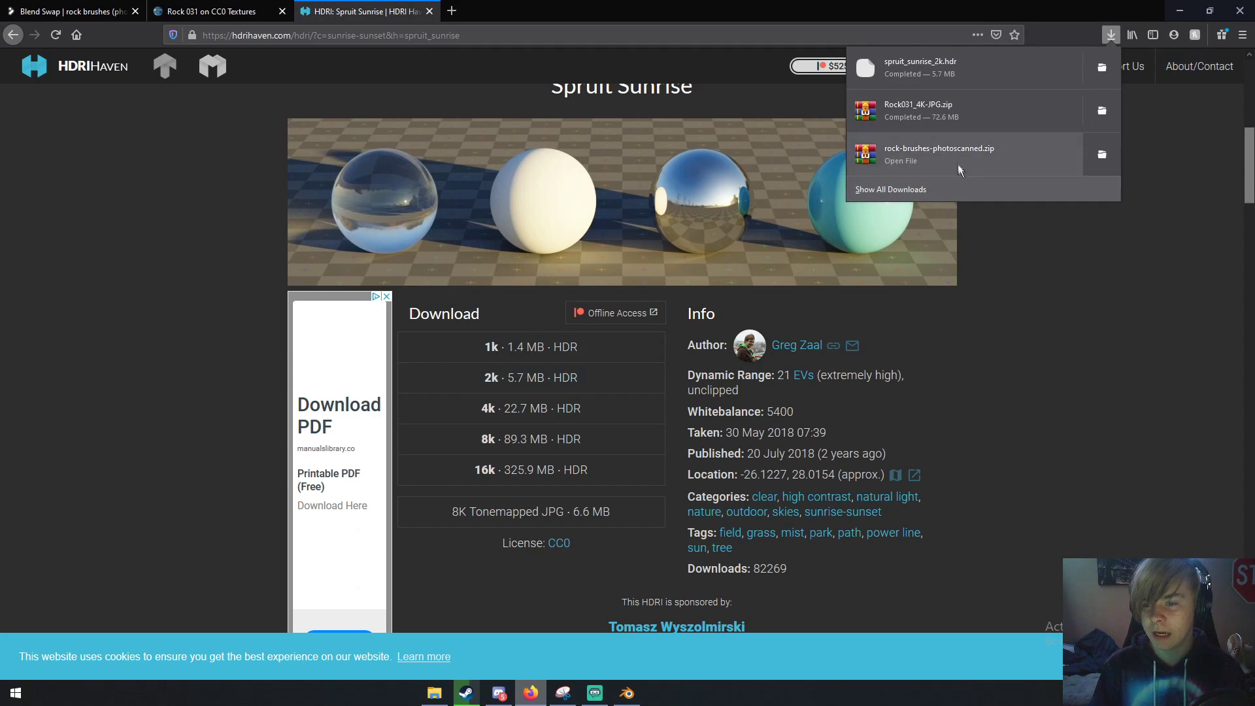
pyautogui.click(988, 150)
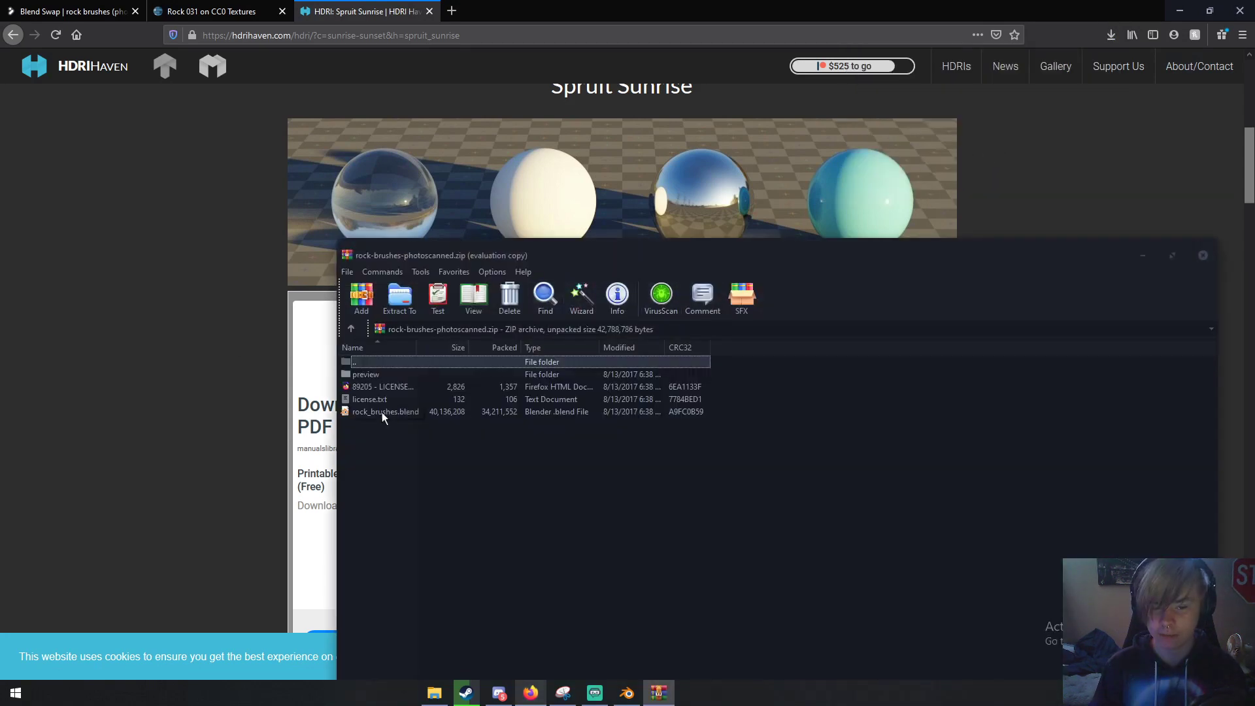
# Extract rock_brushes.blend from the rock brushes archive into Documents.
pyautogui.click(876, 424)
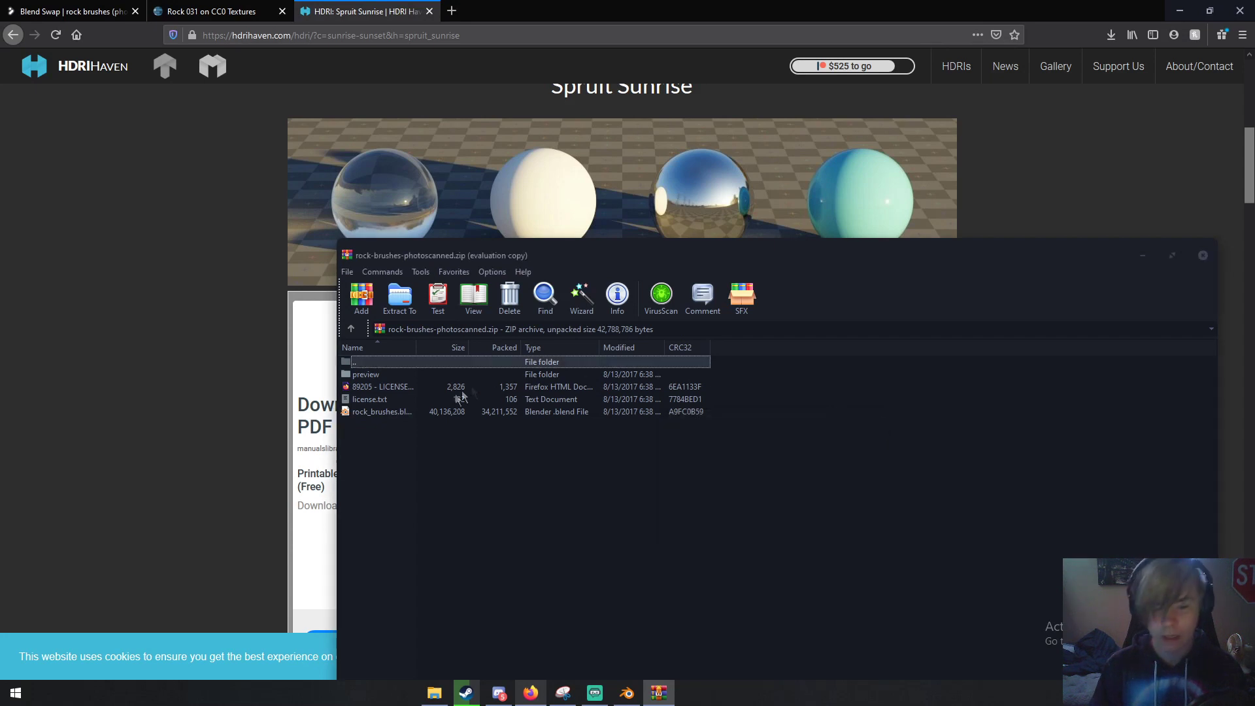
pyautogui.click(392, 413)
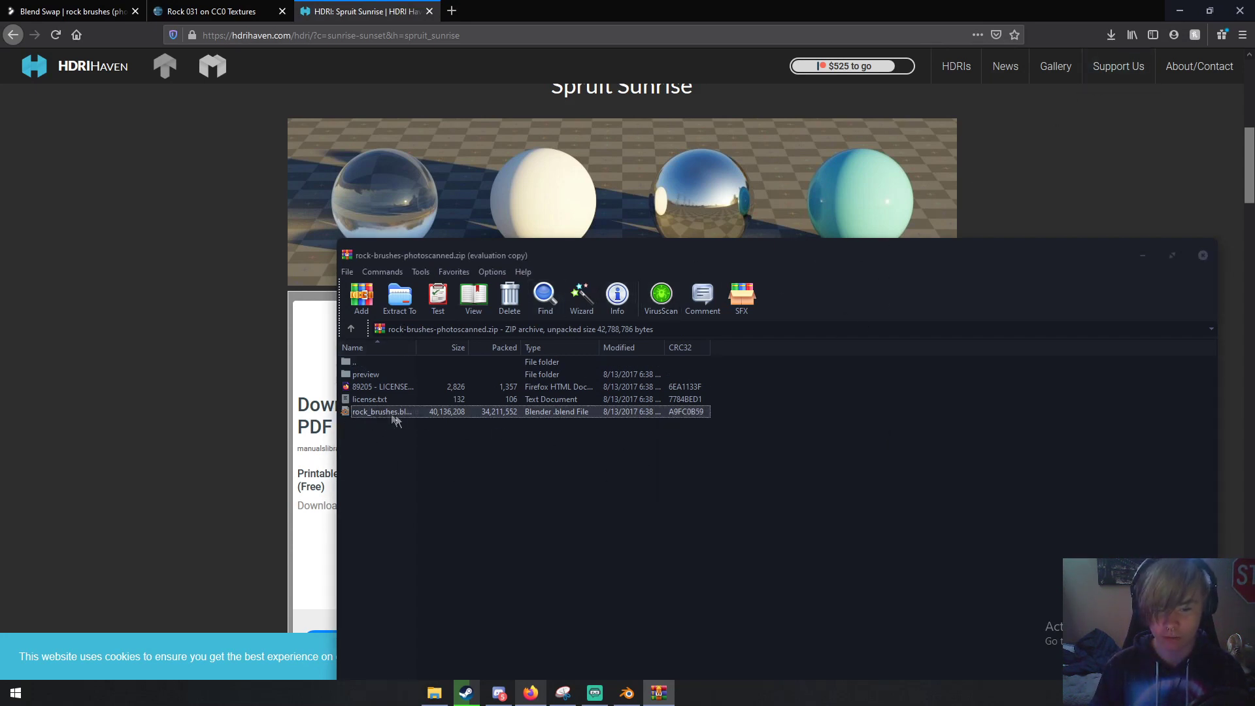
pyautogui.click(405, 295)
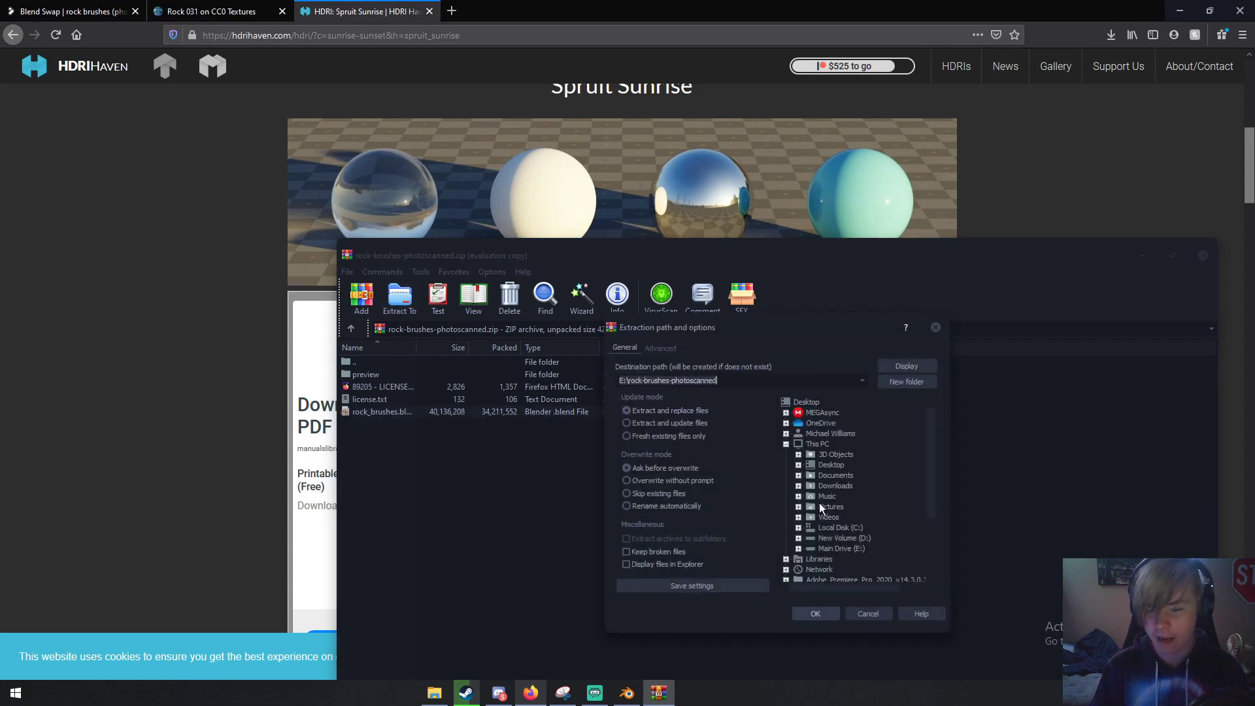
pyautogui.click(830, 474)
pyautogui.click(822, 610)
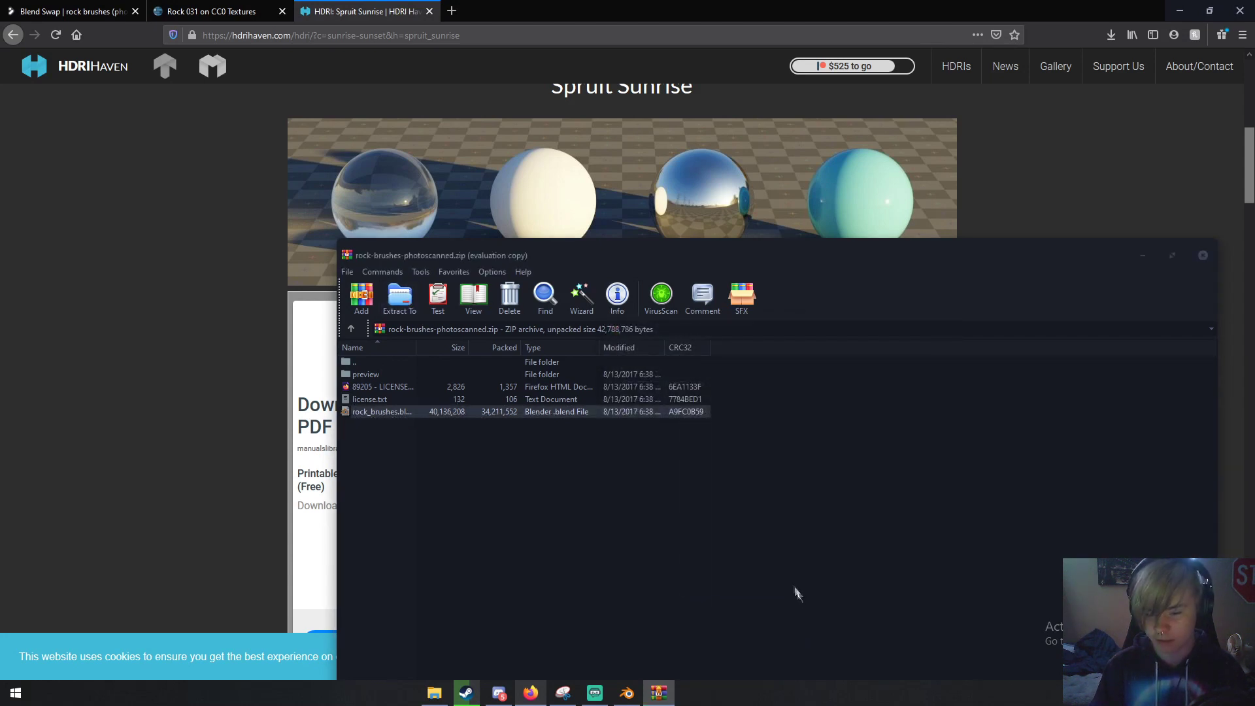
# Extract the five Rock031 4K JPG maps to E:\Rock031_4K-JPG.
pyautogui.click(1110, 35)
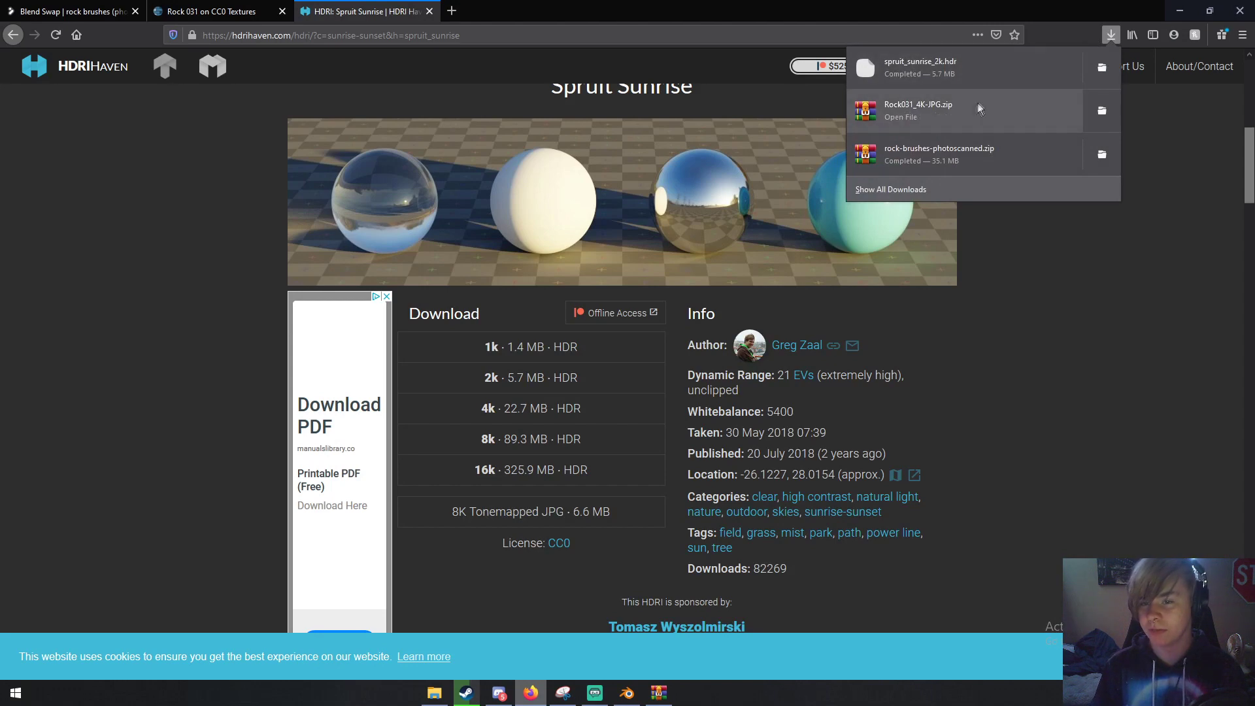
pyautogui.click(889, 104)
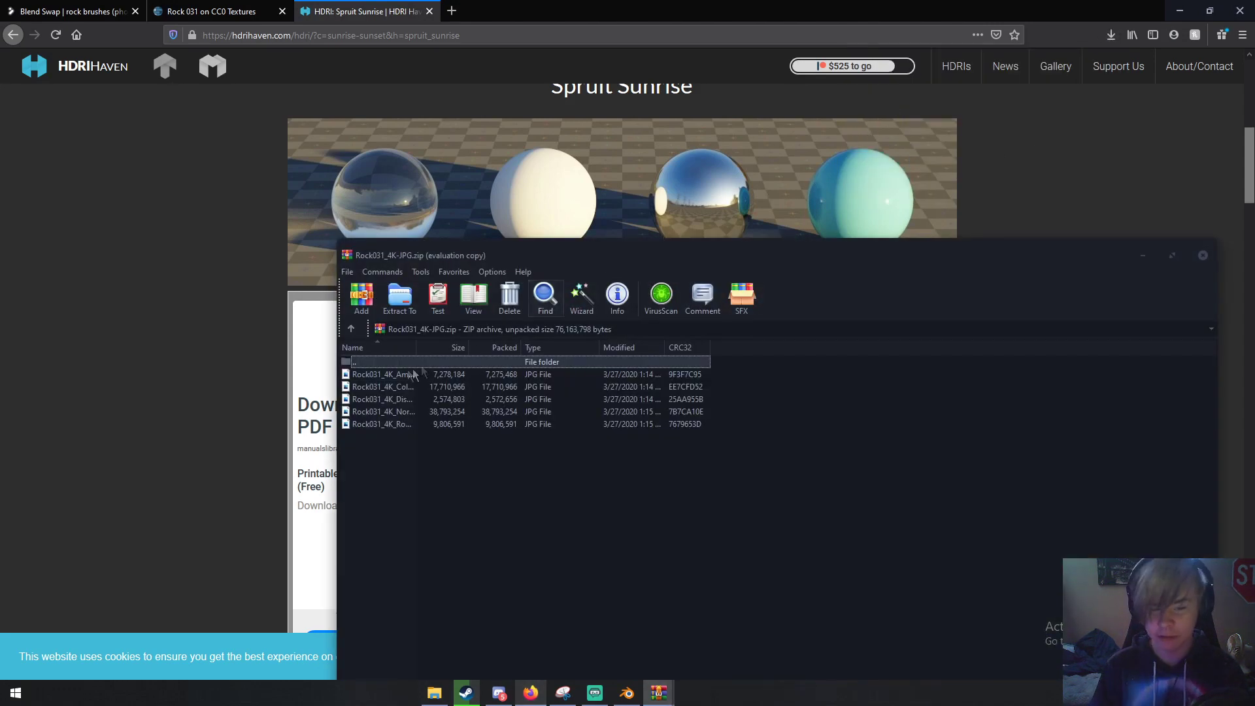
pyautogui.click(399, 298)
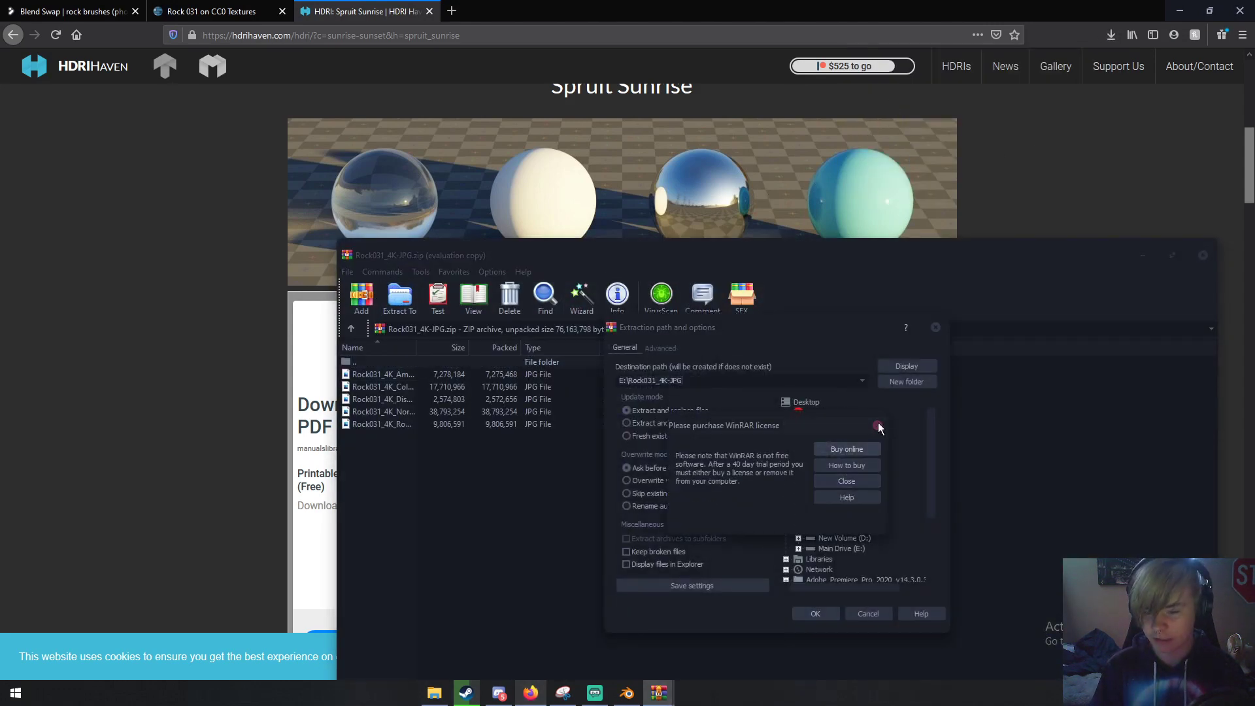
pyautogui.click(818, 613)
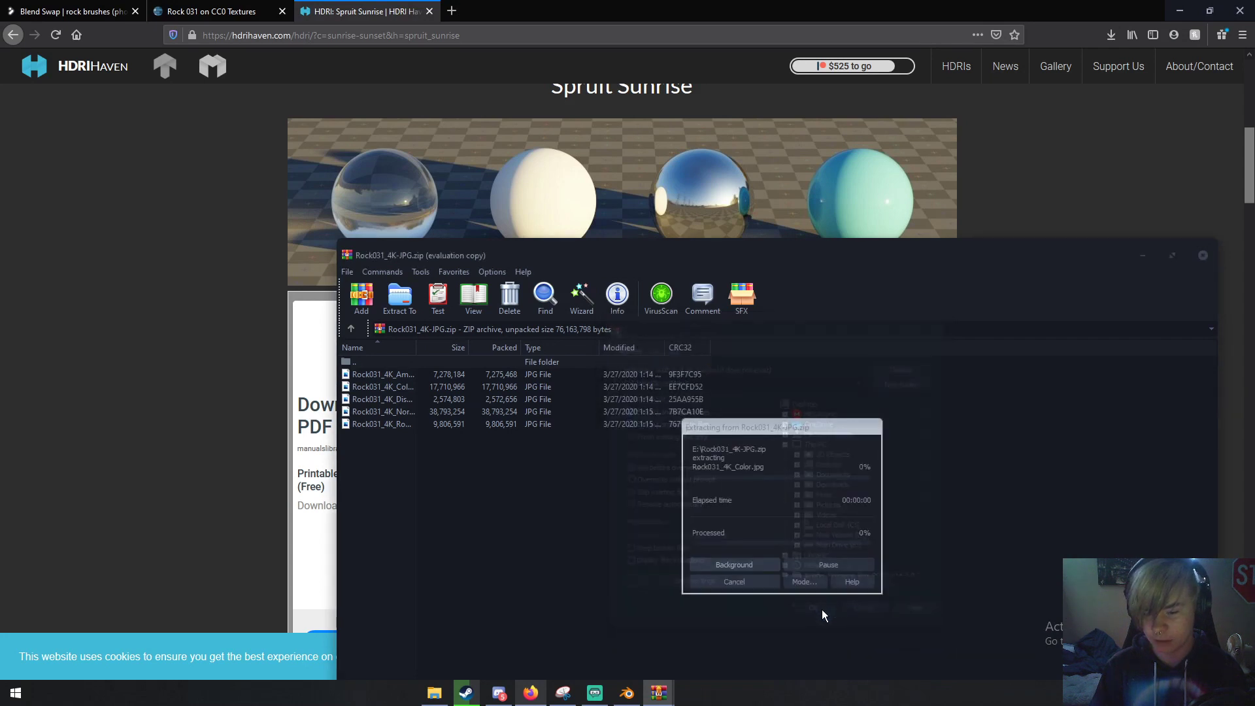
pyautogui.click(628, 692)
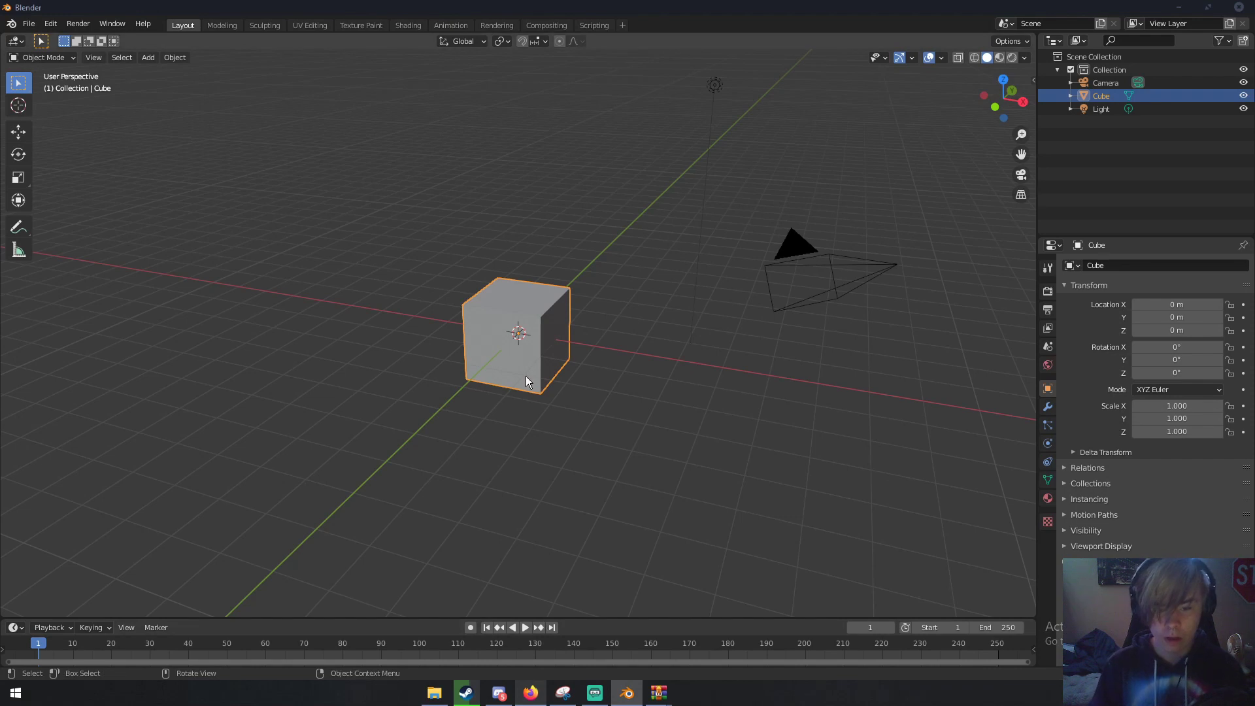
# Replace the default cube with a plane rotated 90° on X to stand upright.
pyautogui.press('Delete')
pyautogui.hotkey('shift', 'a')
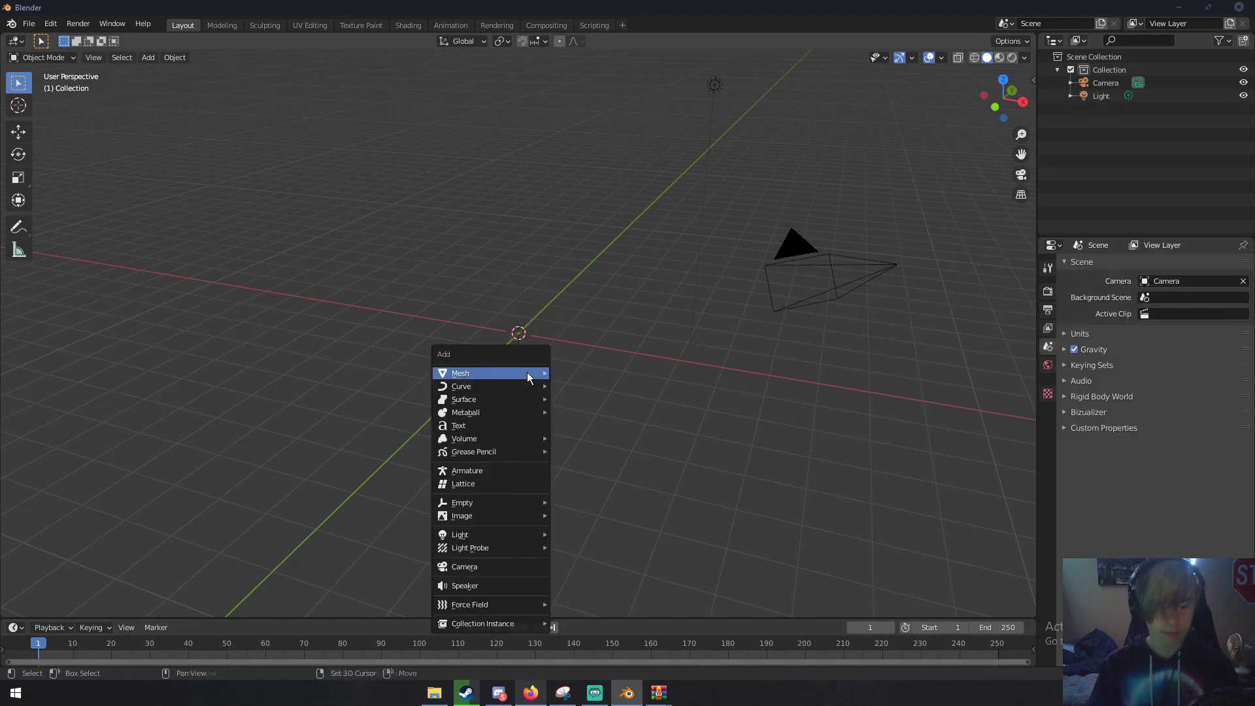
pyautogui.moveTo(527, 371)
pyautogui.click(569, 373)
pyautogui.moveTo(555, 399); pyautogui.dragTo(562, 394, button='middle')
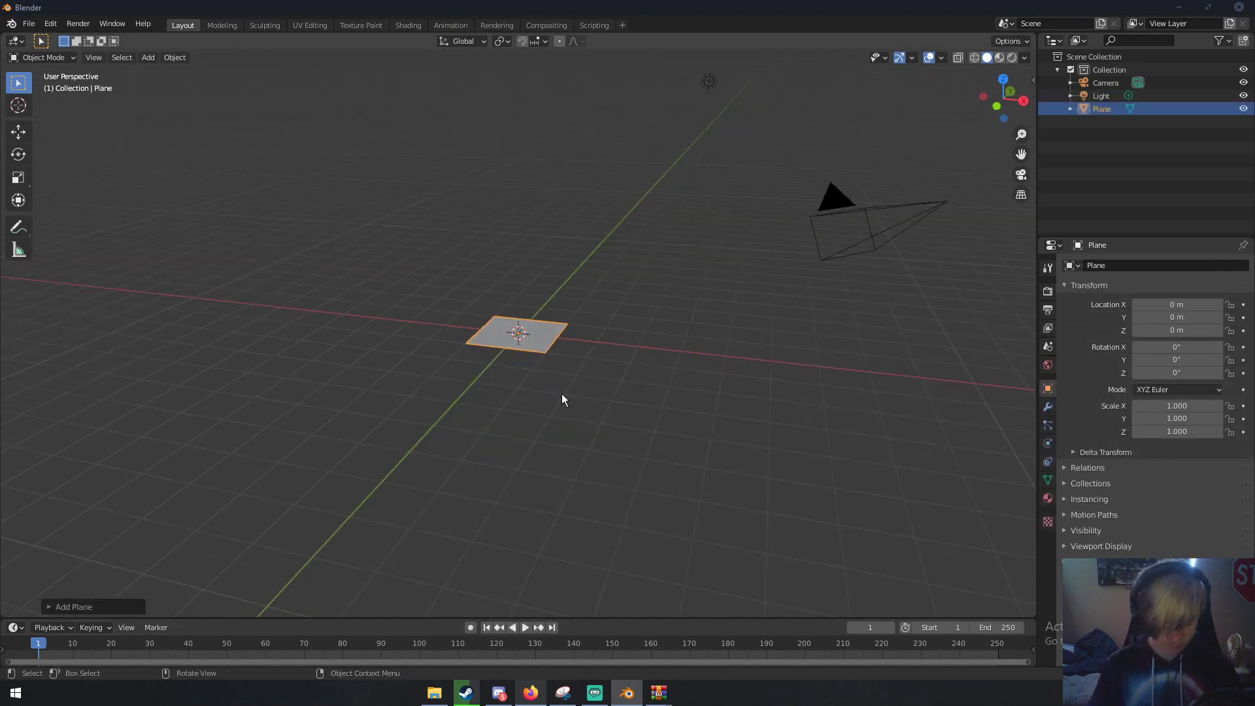
pyautogui.write('rx90')
pyautogui.press('Return')
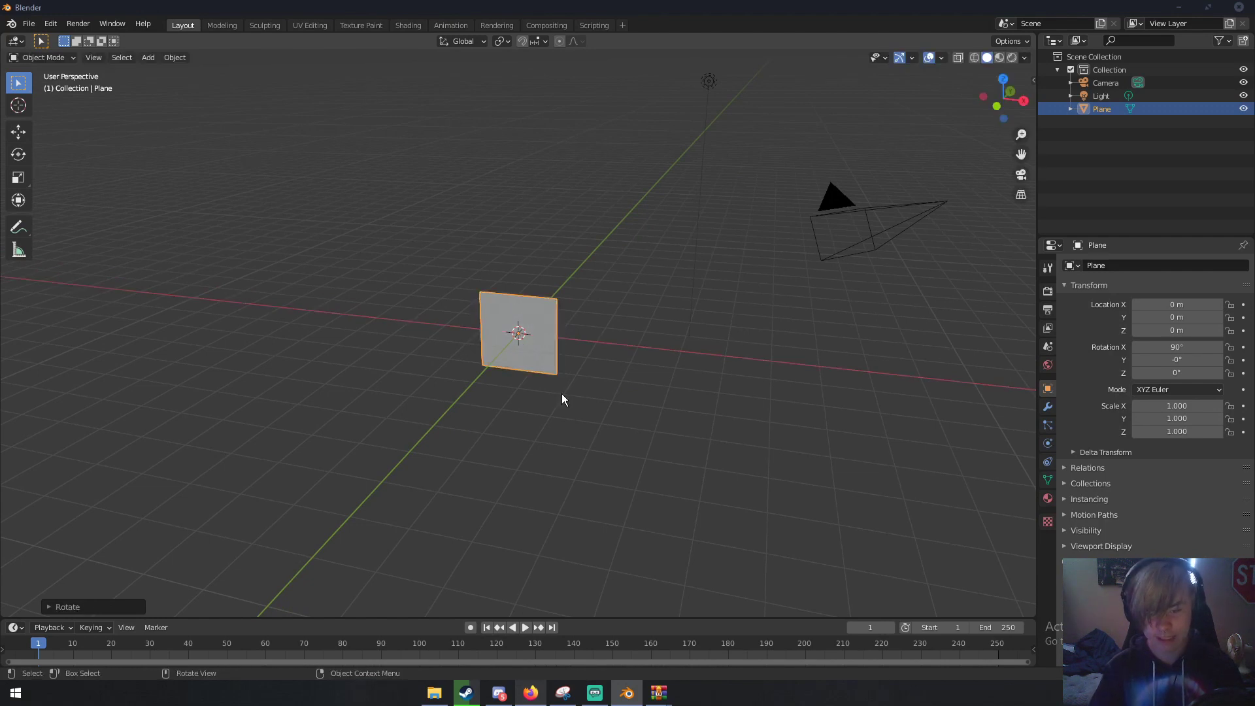
# Scale the plane to about 4.022 and move it into position.
pyautogui.moveTo(588, 370)
pyautogui.mouseDown(button='middle')
pyautogui.moveTo(602, 363)
pyautogui.moveTo(591, 364)
pyautogui.mouseUp(button='middle')
pyautogui.press('s')
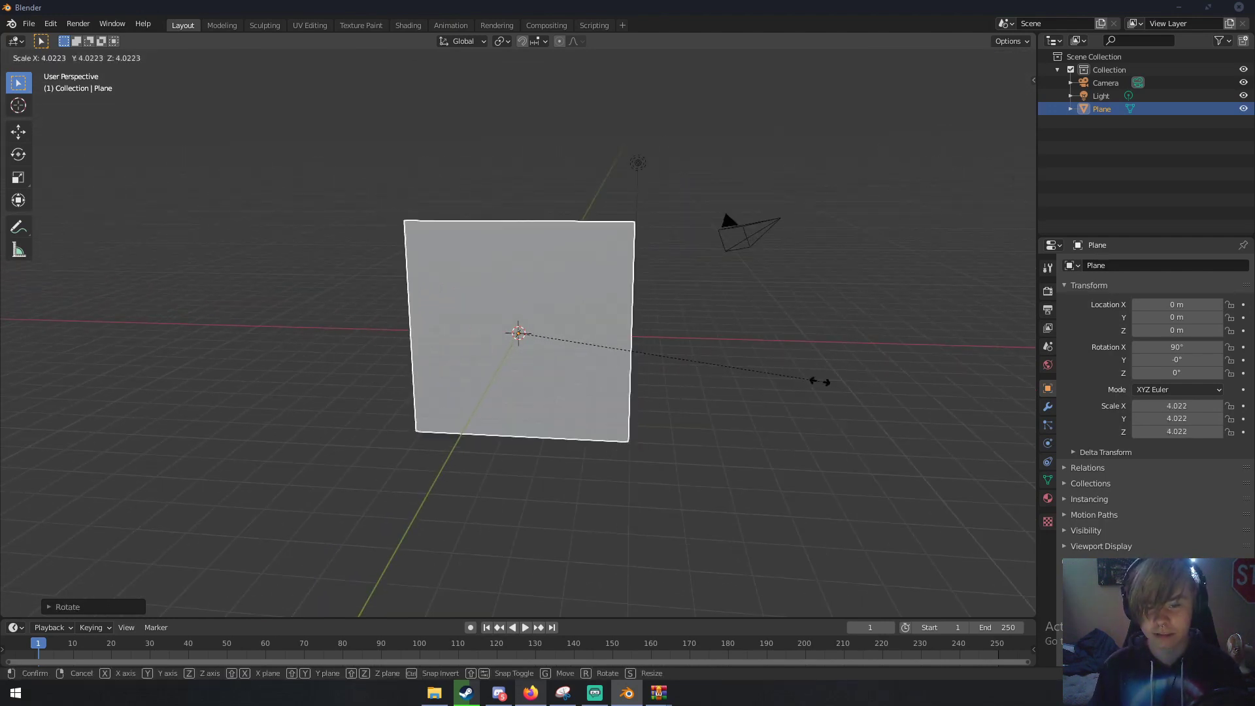
pyautogui.click(687, 405)
pyautogui.moveTo(686, 405); pyautogui.dragTo(785, 397, button='middle')
pyautogui.press('g')
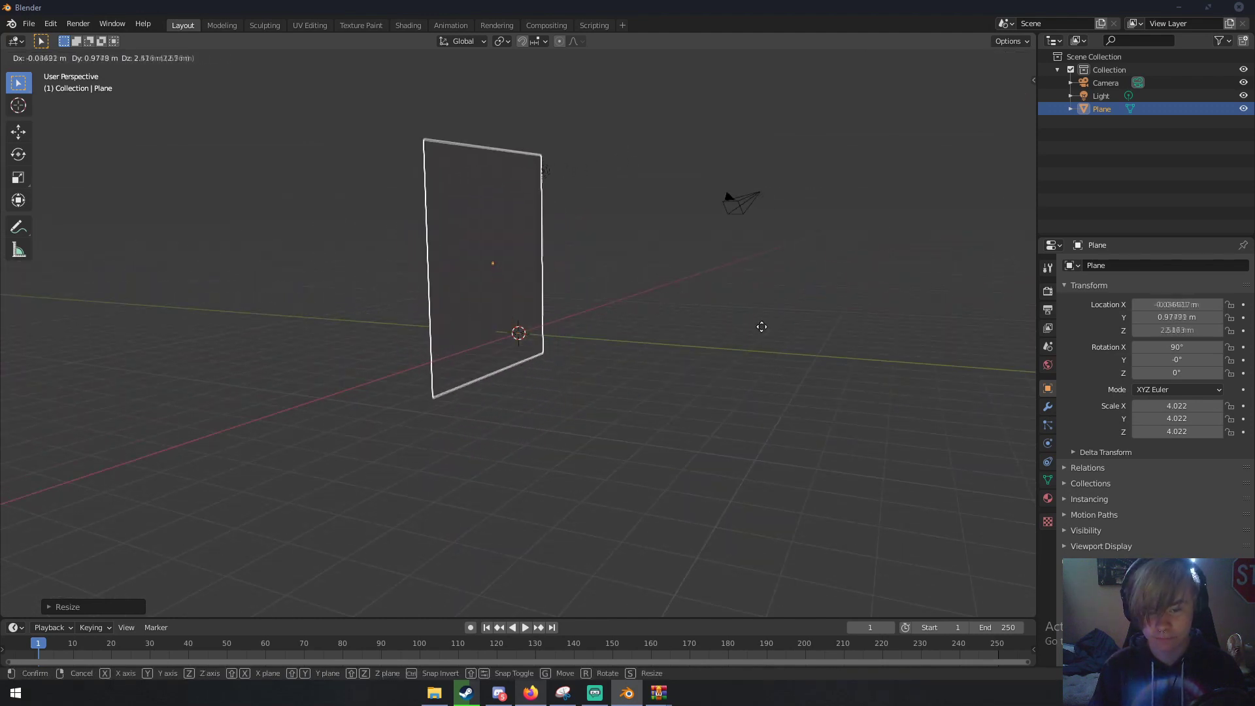
pyautogui.click(762, 320)
pyautogui.moveTo(762, 320); pyautogui.dragTo(792, 450, button='middle')
pyautogui.press('g')
pyautogui.click(650, 319)
# Check the plane's mesh in Edit Mode, then return to Object Mode.
pyautogui.scroll(3, 645, 327)
pyautogui.scroll(3, 683, 451)
pyautogui.scroll(-5, 683, 452)
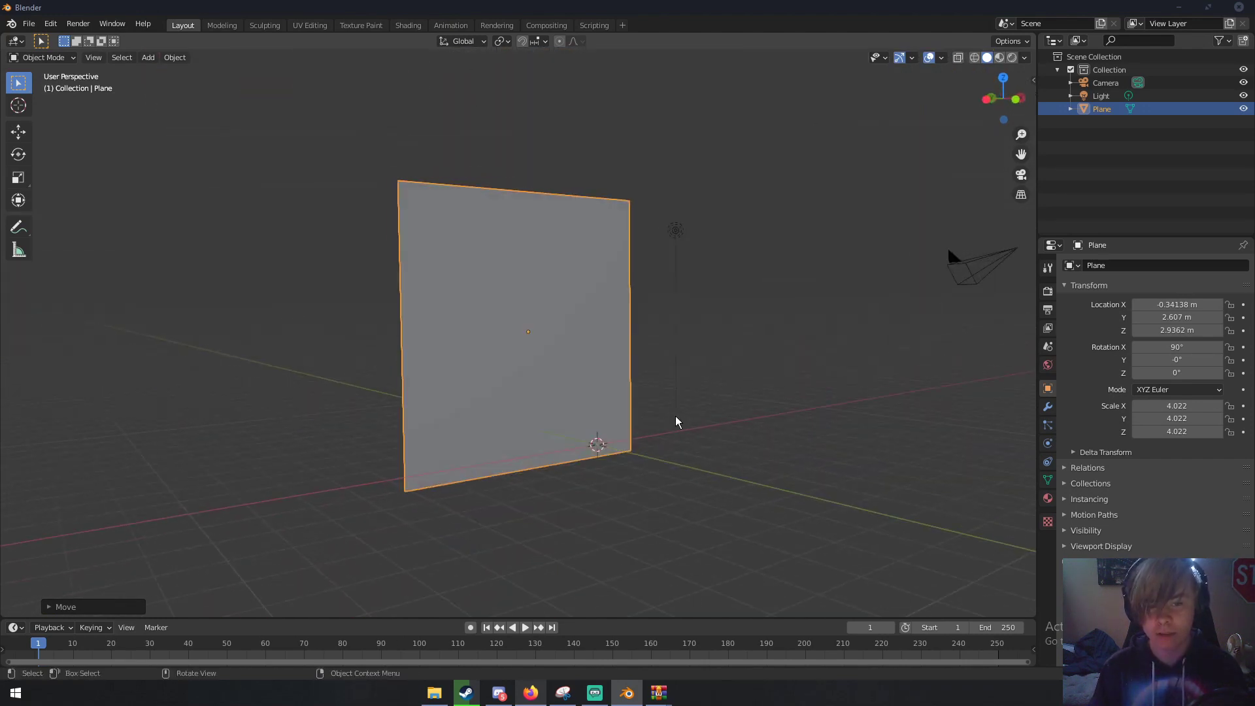
pyautogui.scroll(-4, 676, 421)
pyautogui.scroll(5, 667, 421)
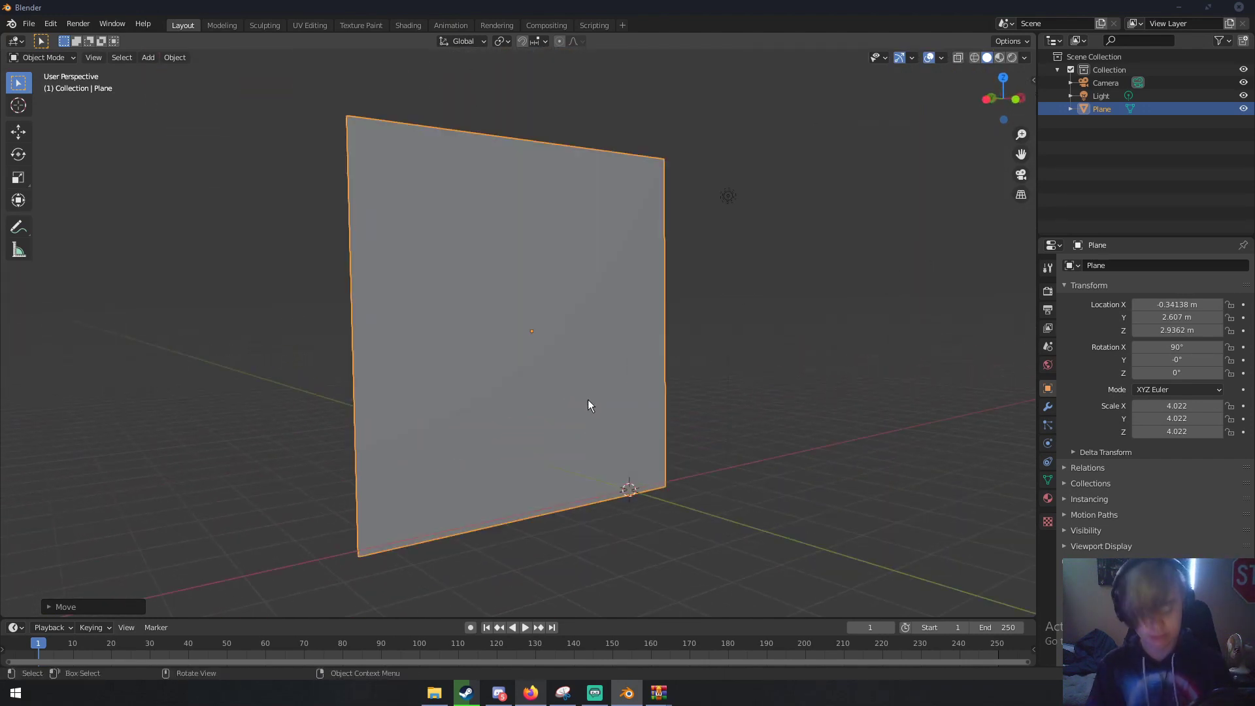
pyautogui.press('Tab')
pyautogui.moveTo(546, 257); pyautogui.dragTo(663, 313, button='middle')
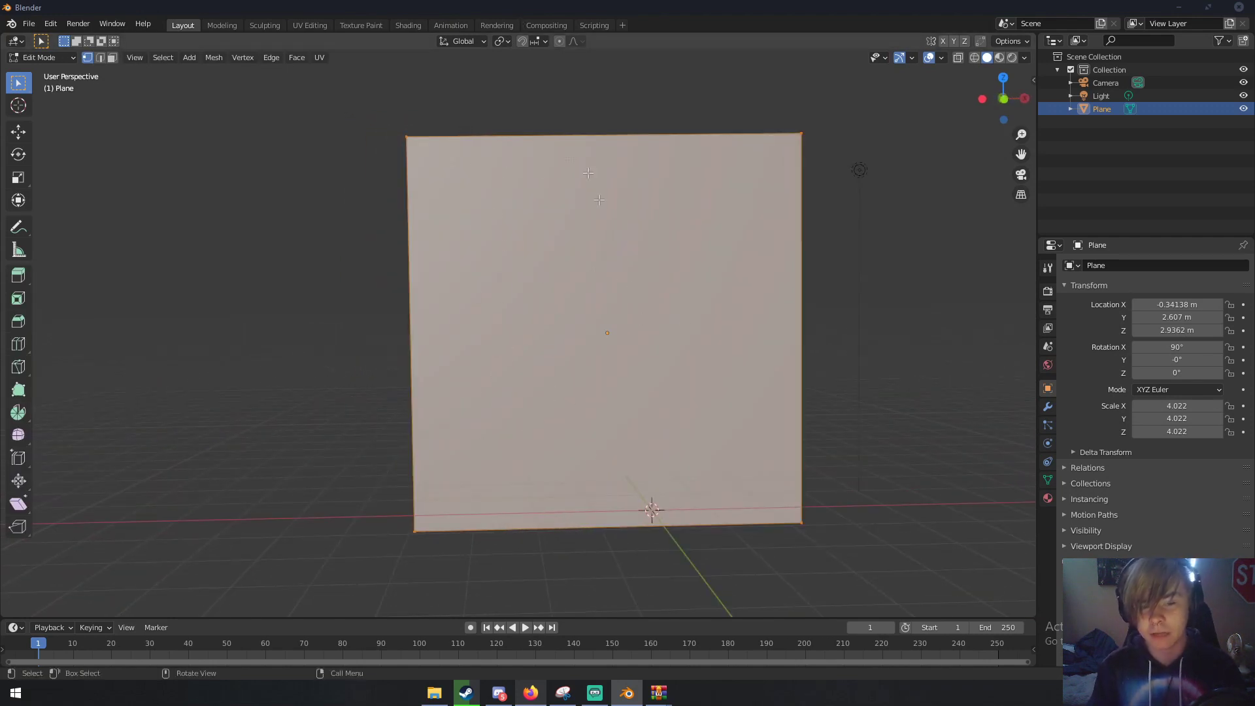
pyautogui.press('Tab')
pyautogui.press('Tab')
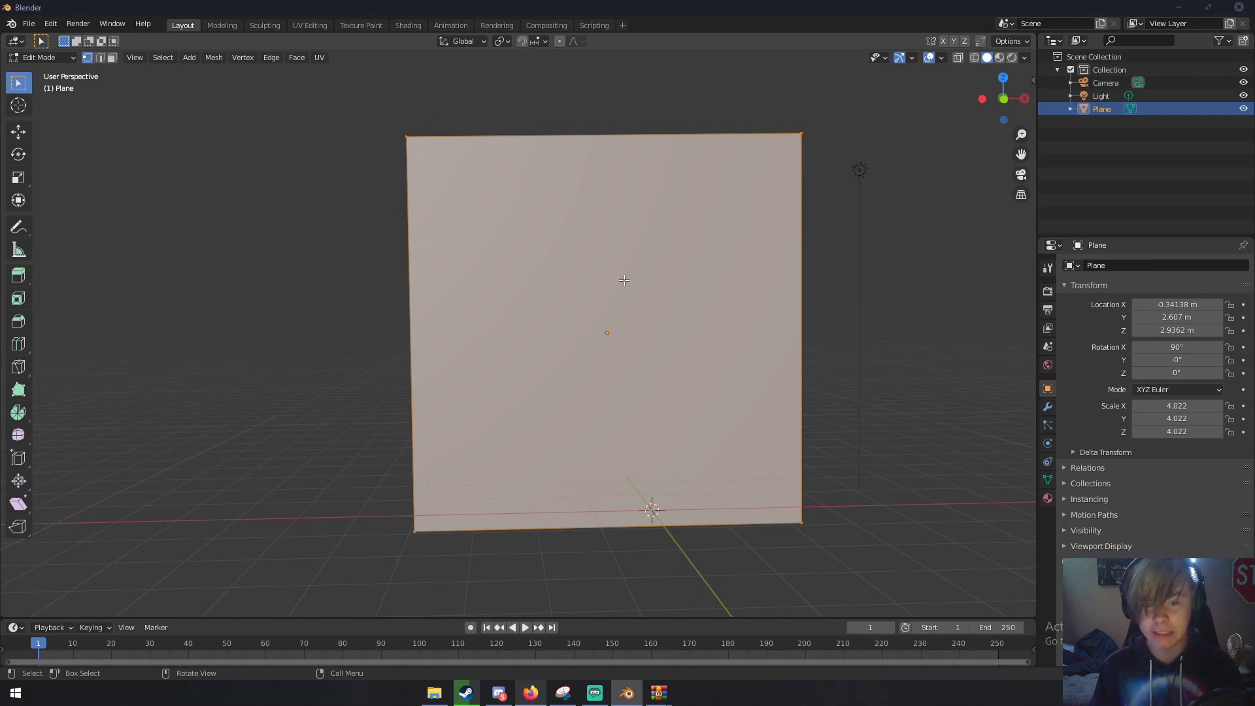
pyautogui.press('Tab')
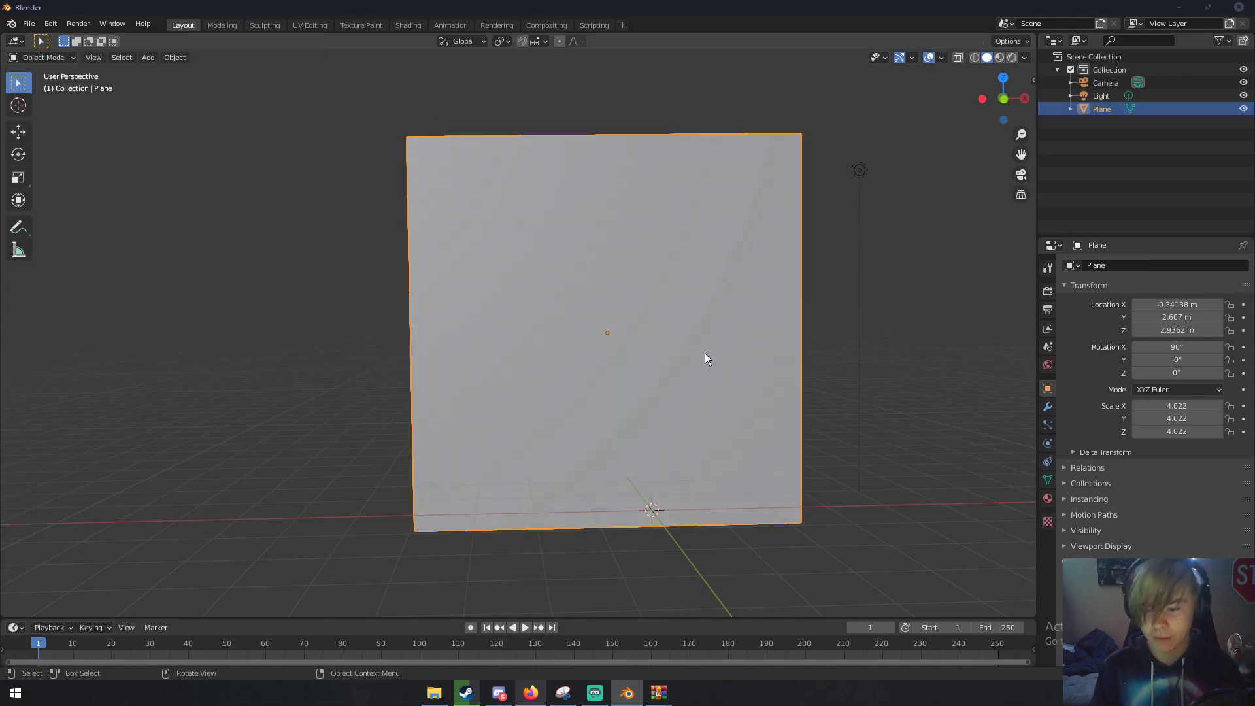
# Add a Multires modifier to the plane with subdivision type set to Simple.
pyautogui.click(1048, 409)
pyautogui.click(1104, 266)
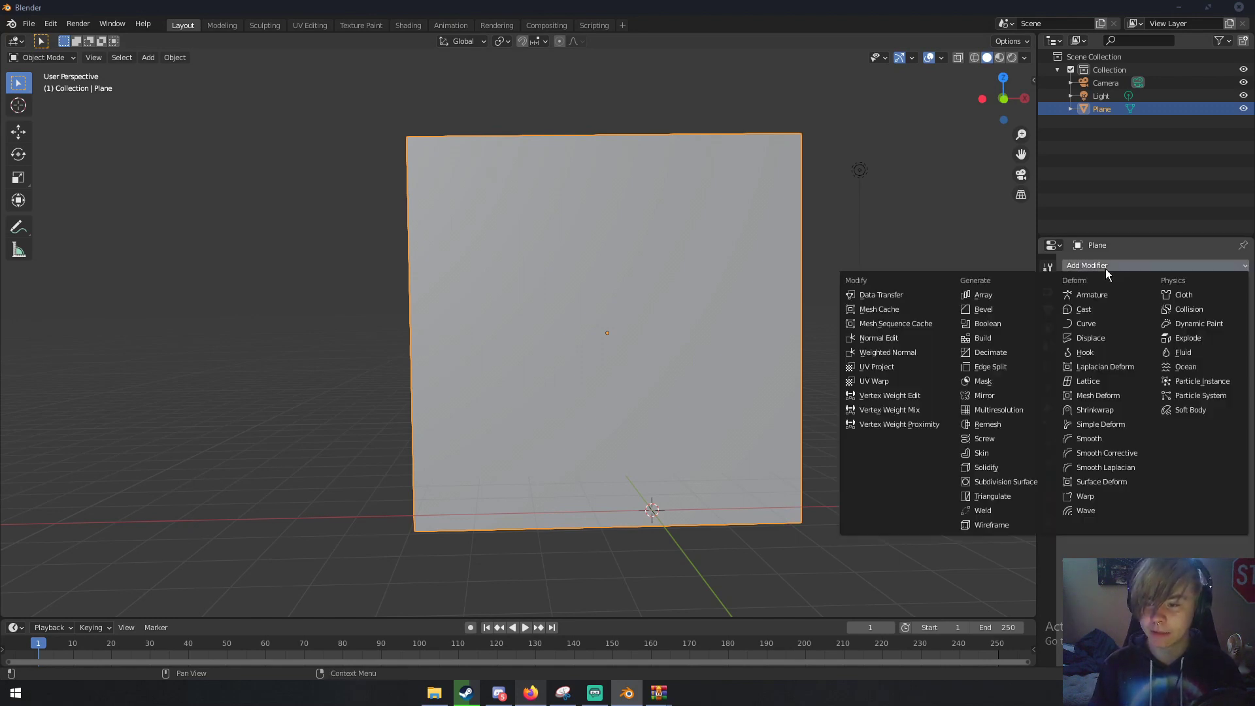
pyautogui.click(1005, 408)
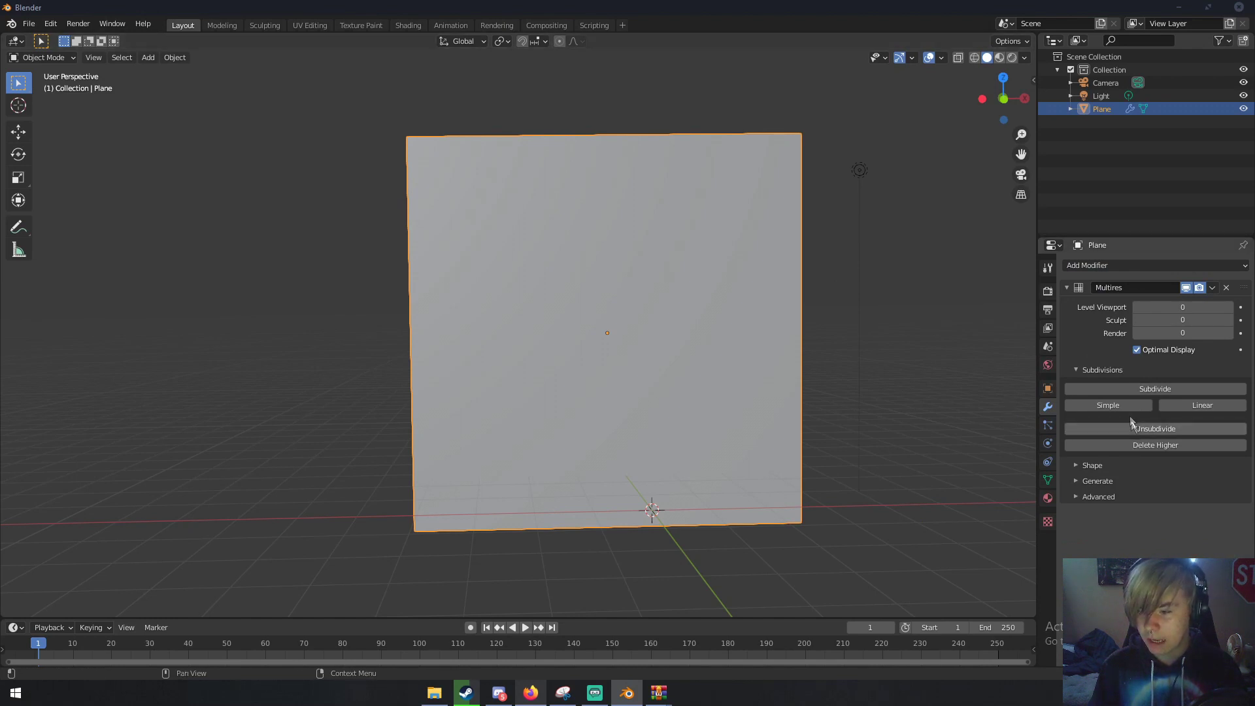
pyautogui.click(1091, 466)
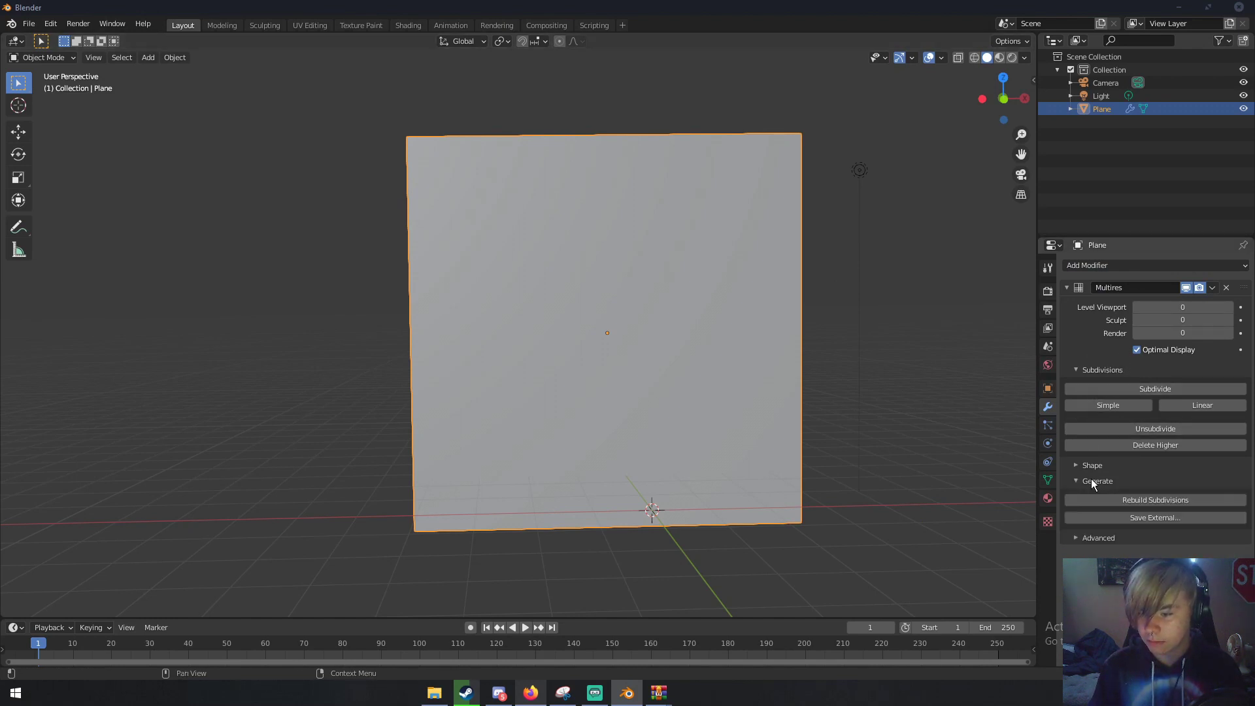
pyautogui.click(1093, 465)
pyautogui.click(1093, 497)
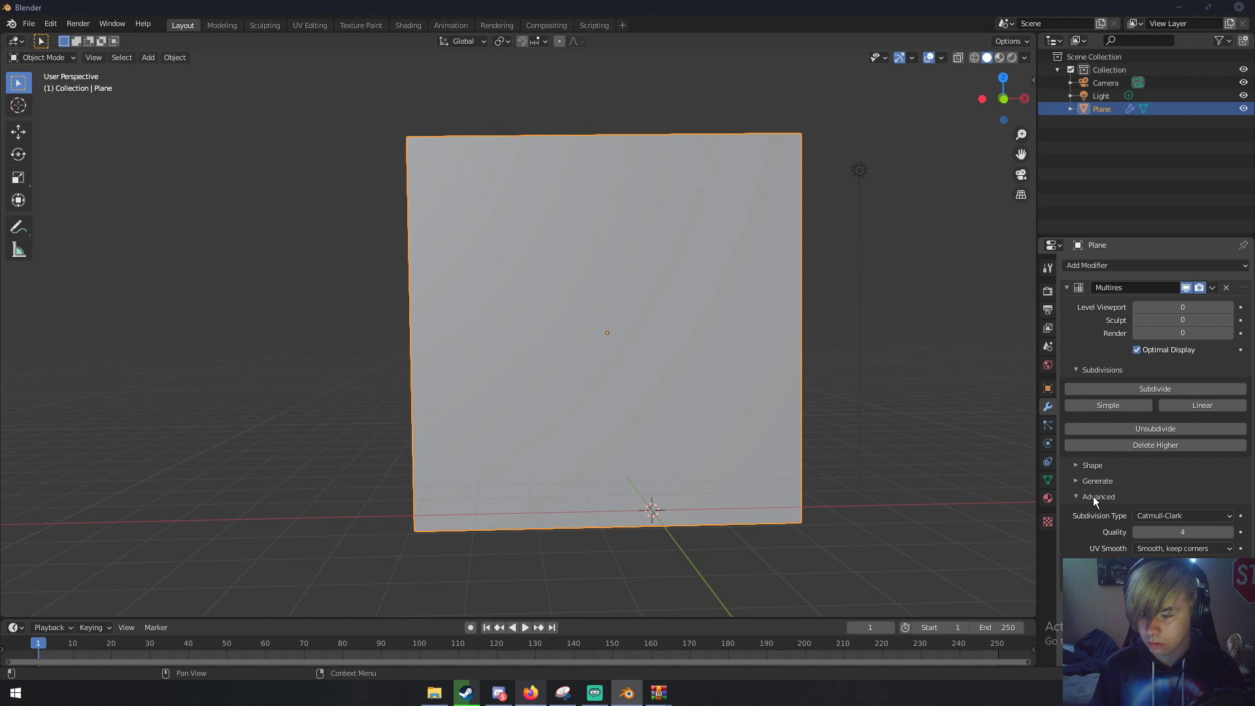
pyautogui.click(1152, 516)
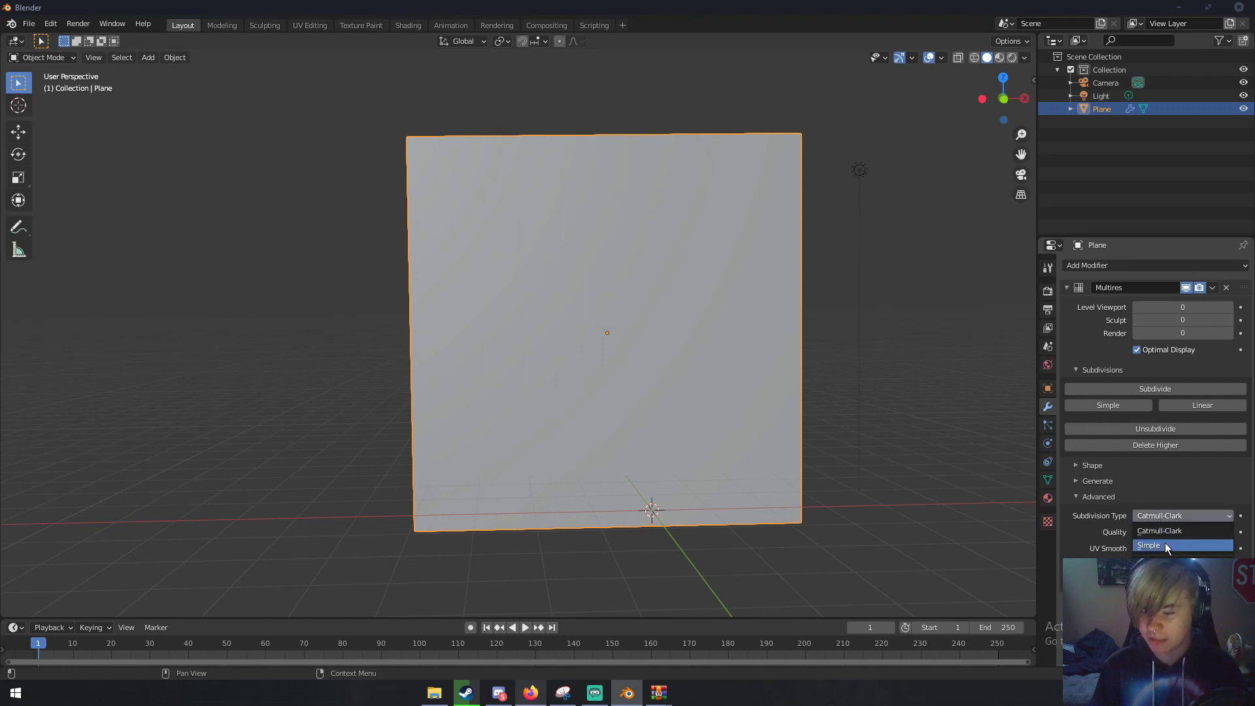
pyautogui.click(1165, 544)
pyautogui.click(1093, 496)
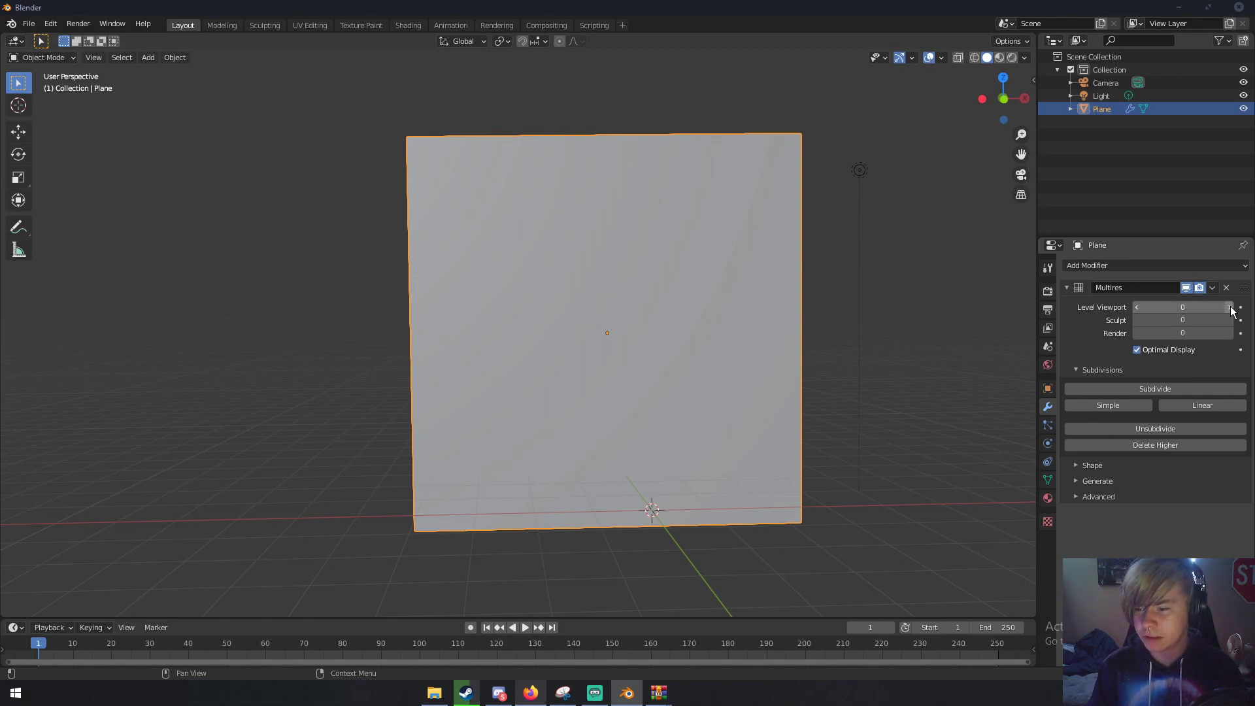
# Subdivide the Multires modifier up to level 9.
pyautogui.click(1136, 388)
pyautogui.click(1136, 389)
pyautogui.click(1136, 389)
pyautogui.click(1136, 388)
pyautogui.click(1136, 388)
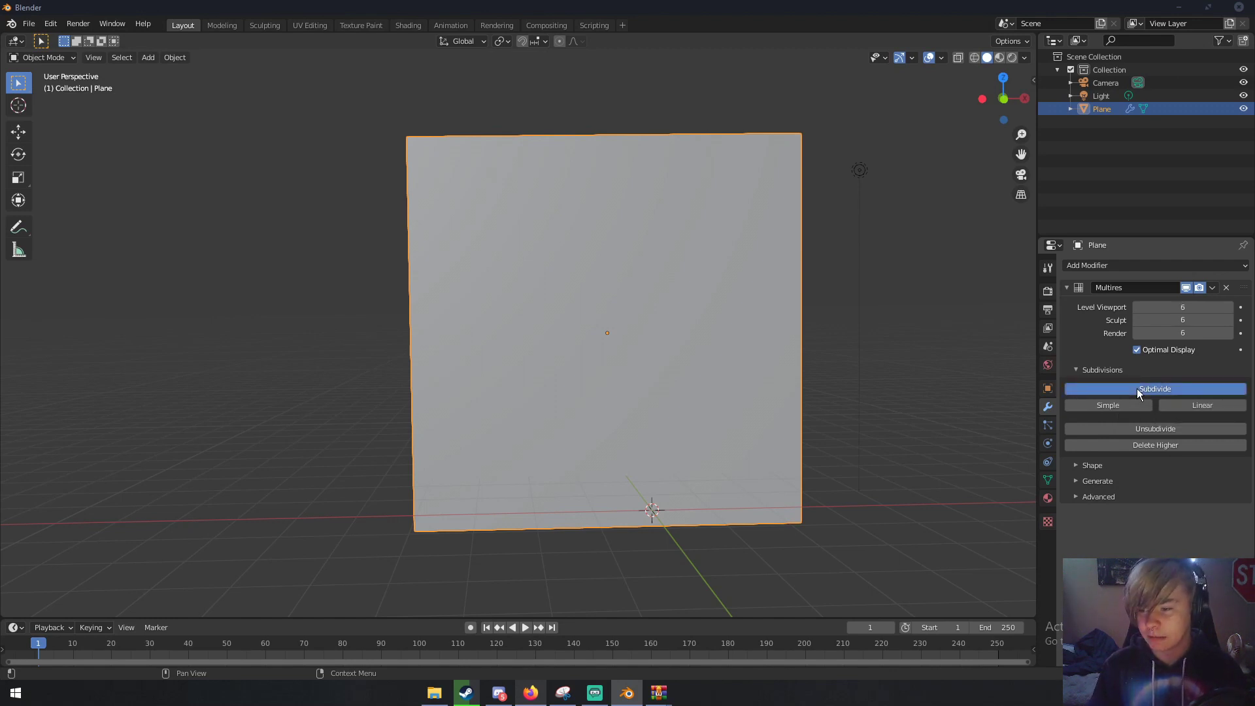
pyautogui.click(1136, 389)
pyautogui.click(1136, 388)
pyautogui.click(1133, 389)
pyautogui.click(1131, 389)
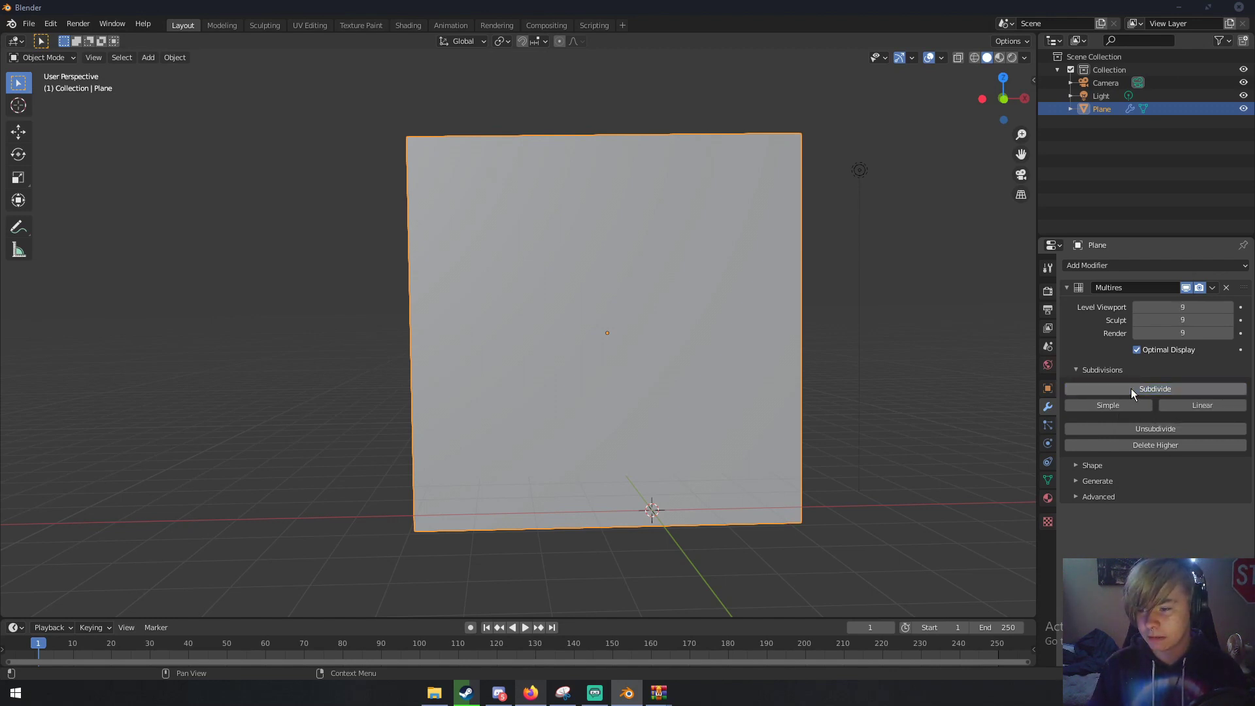
# Inspect the level-9 mesh in Edit Mode, then apply the Multires modifier.
pyautogui.press('Tab')
pyautogui.moveTo(837, 372); pyautogui.dragTo(729, 336, button='middle')
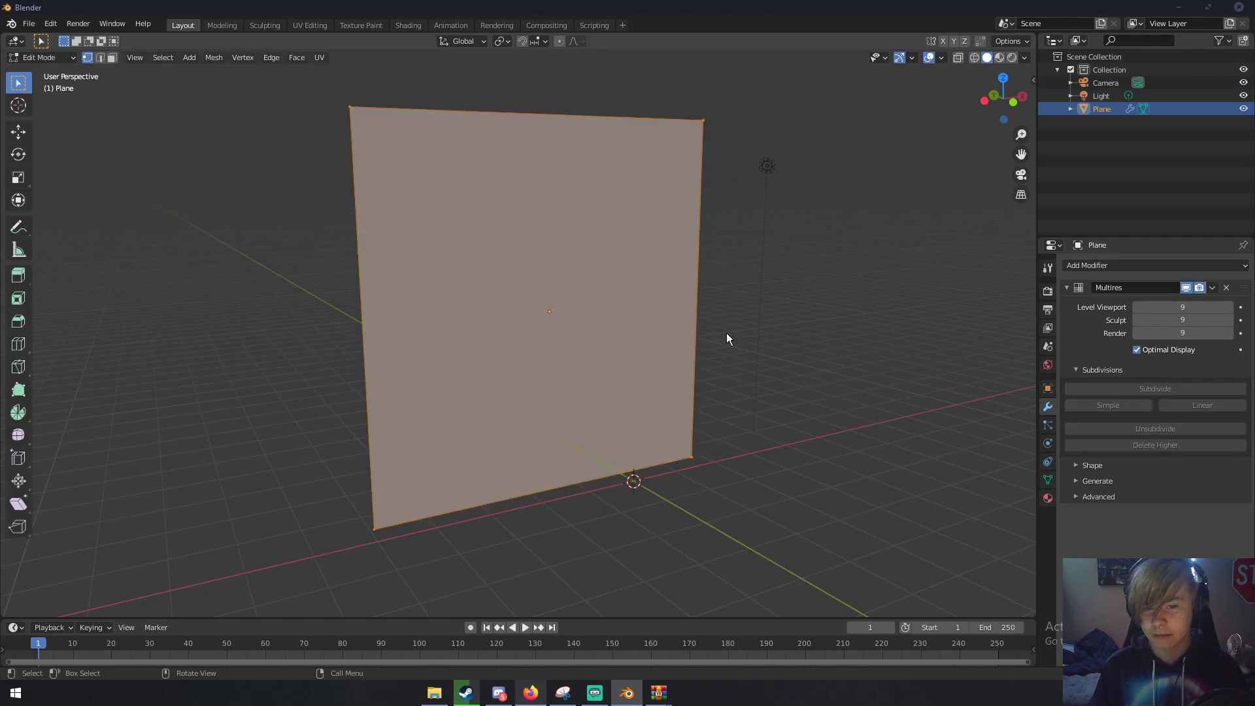
pyautogui.press('Tab')
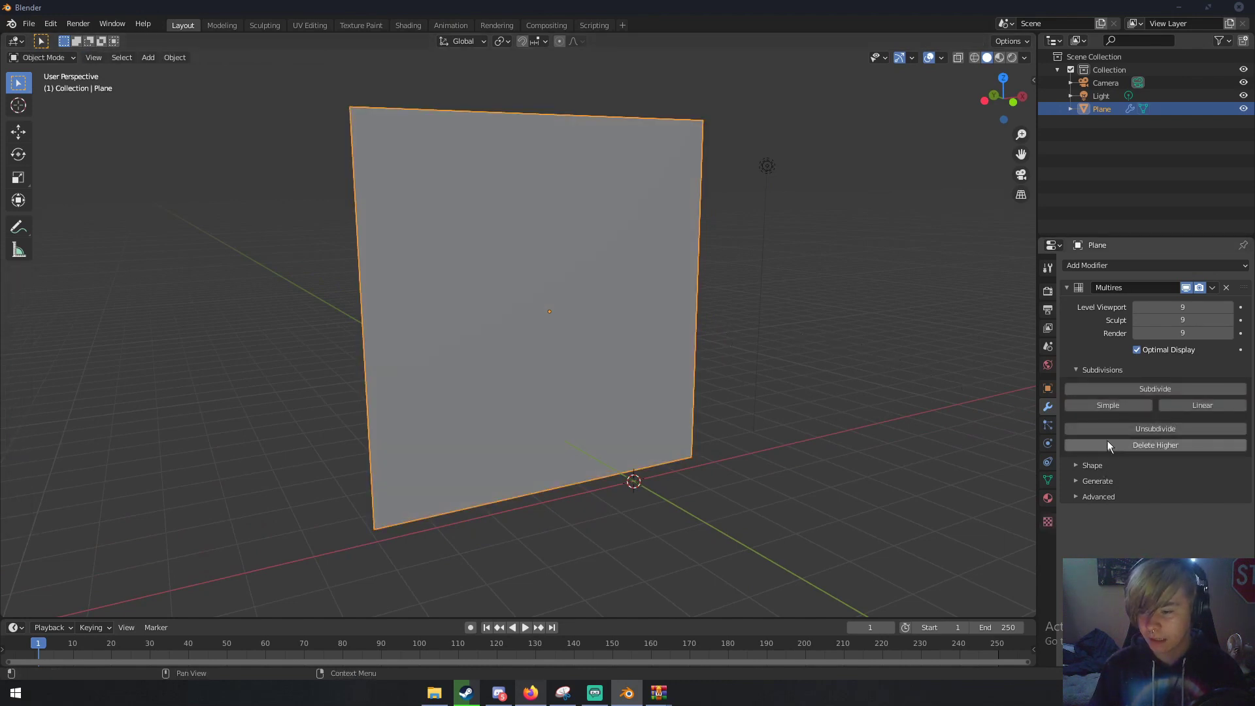
pyautogui.click(1211, 288)
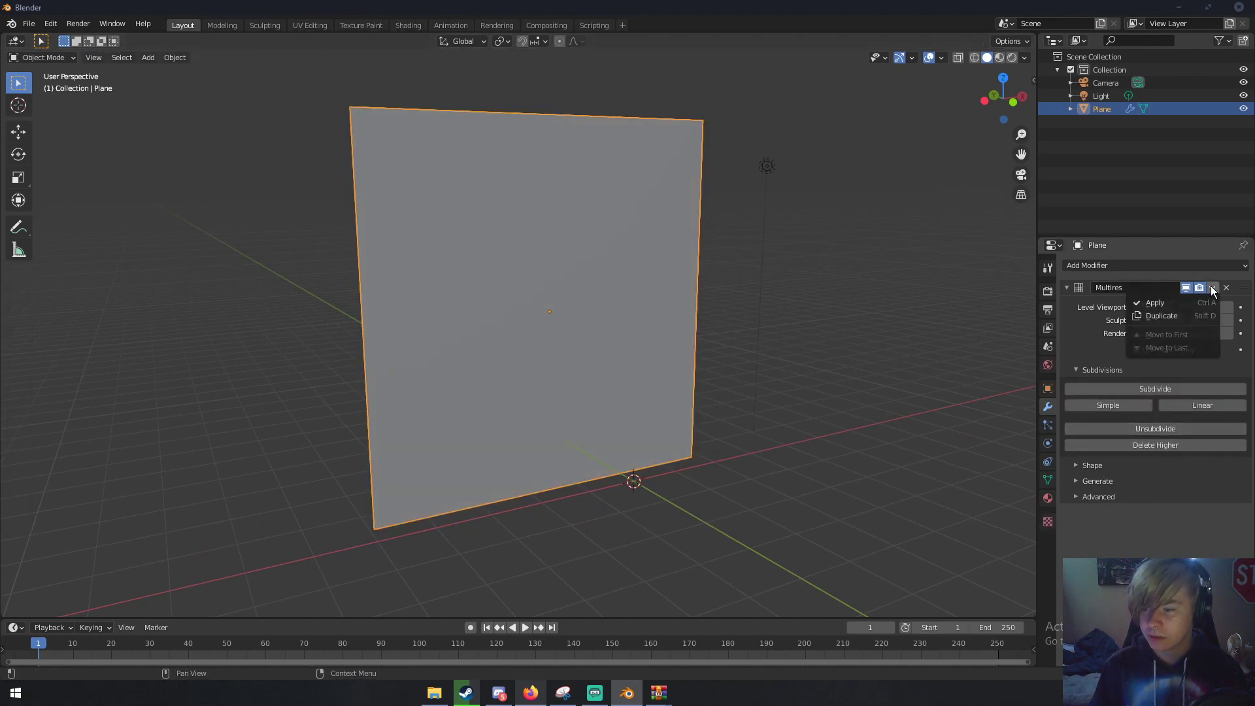
pyautogui.click(1182, 302)
# View the applied subdivision in Edit Mode, then orbit around the plane in Object Mode.
pyautogui.press('Tab')
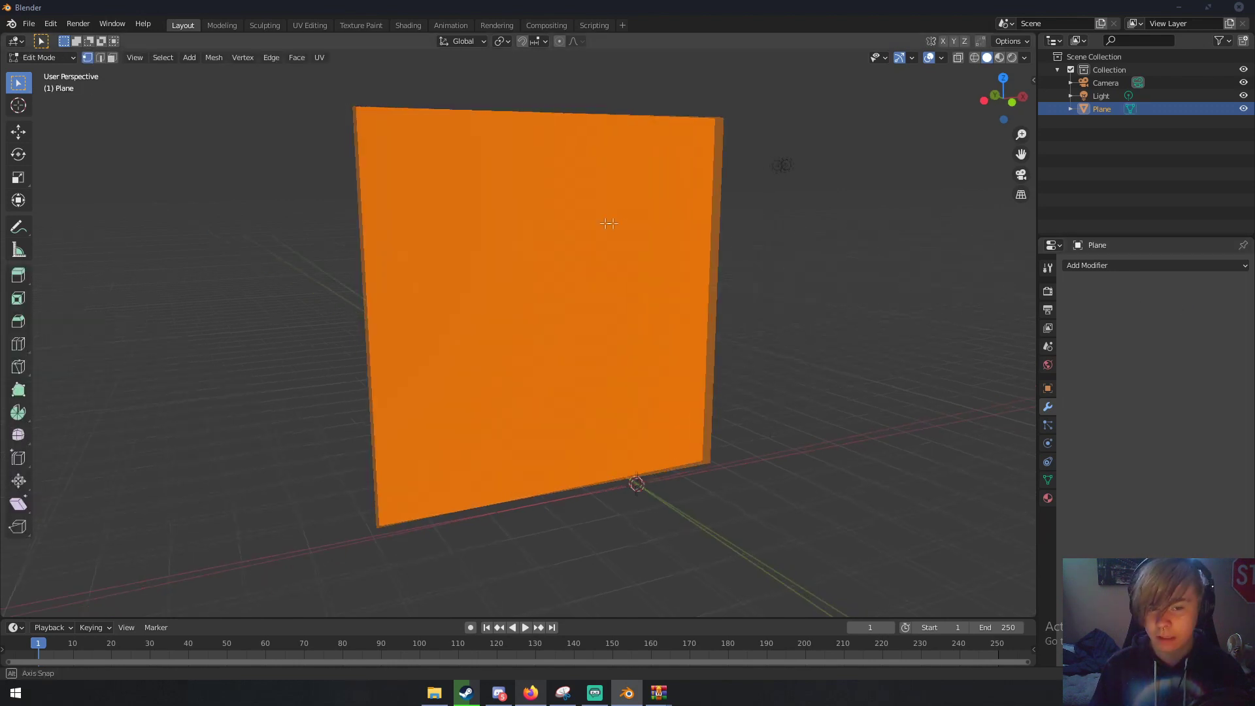
pyautogui.scroll(3, 608, 223)
pyautogui.scroll(-7, 645, 280)
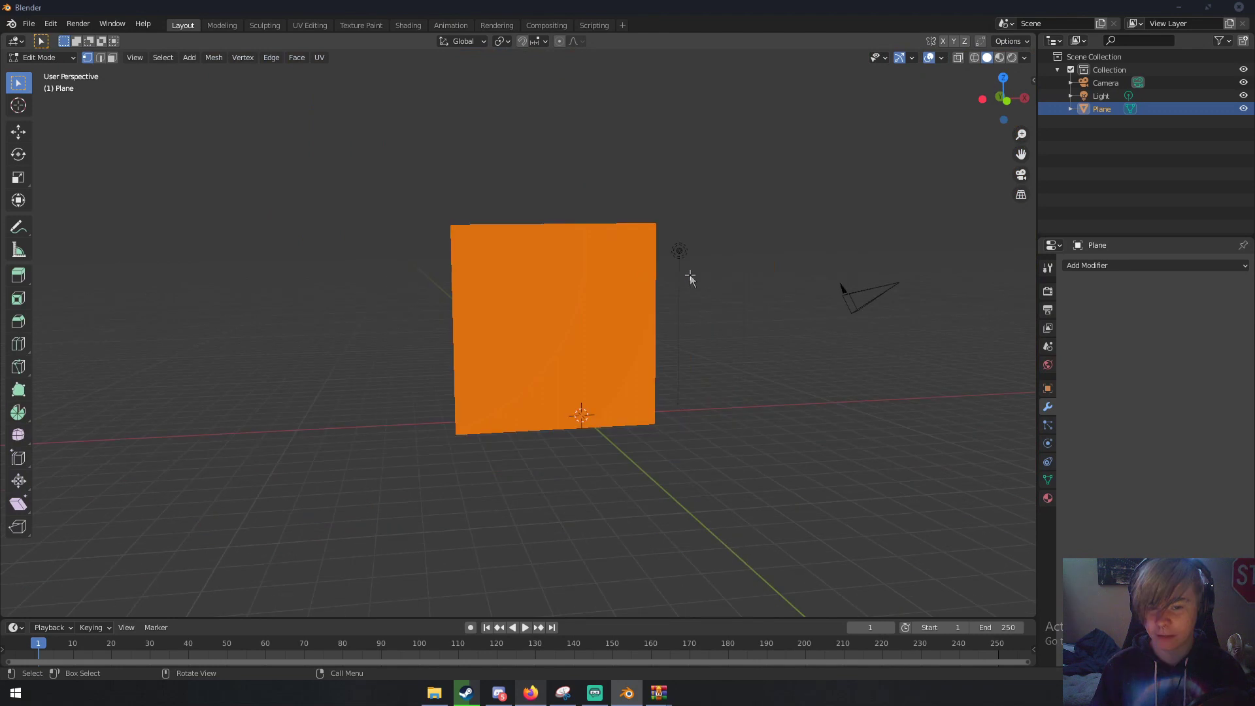
pyautogui.press('Tab')
pyautogui.scroll(3, 689, 274)
pyautogui.moveTo(689, 274); pyautogui.dragTo(603, 265, button='middle')
pyautogui.scroll(4, 603, 264)
pyautogui.scroll(-5, 559, 297)
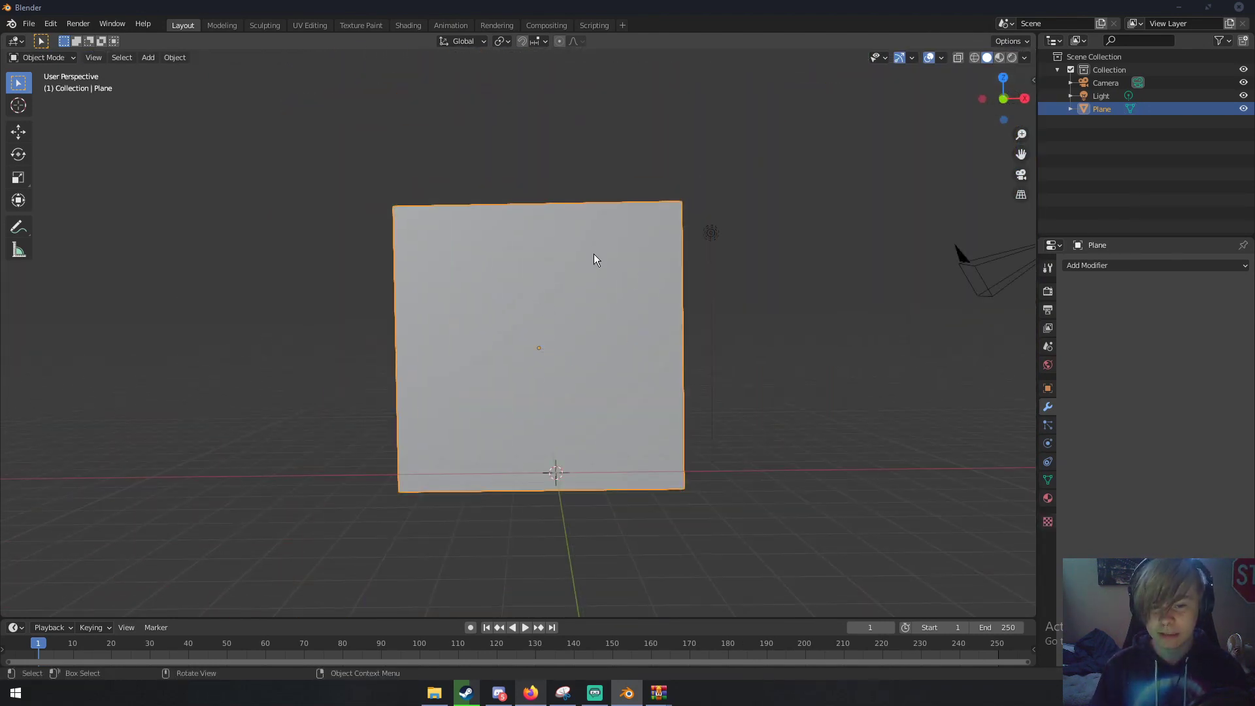
# Zoom in on the dense mesh in Edit Mode, then return to Object Mode facing the front.
pyautogui.press('Tab')
pyautogui.moveTo(561, 275); pyautogui.dragTo(633, 269, button='middle')
pyautogui.scroll(4, 541, 316)
pyautogui.scroll(2, 540, 318)
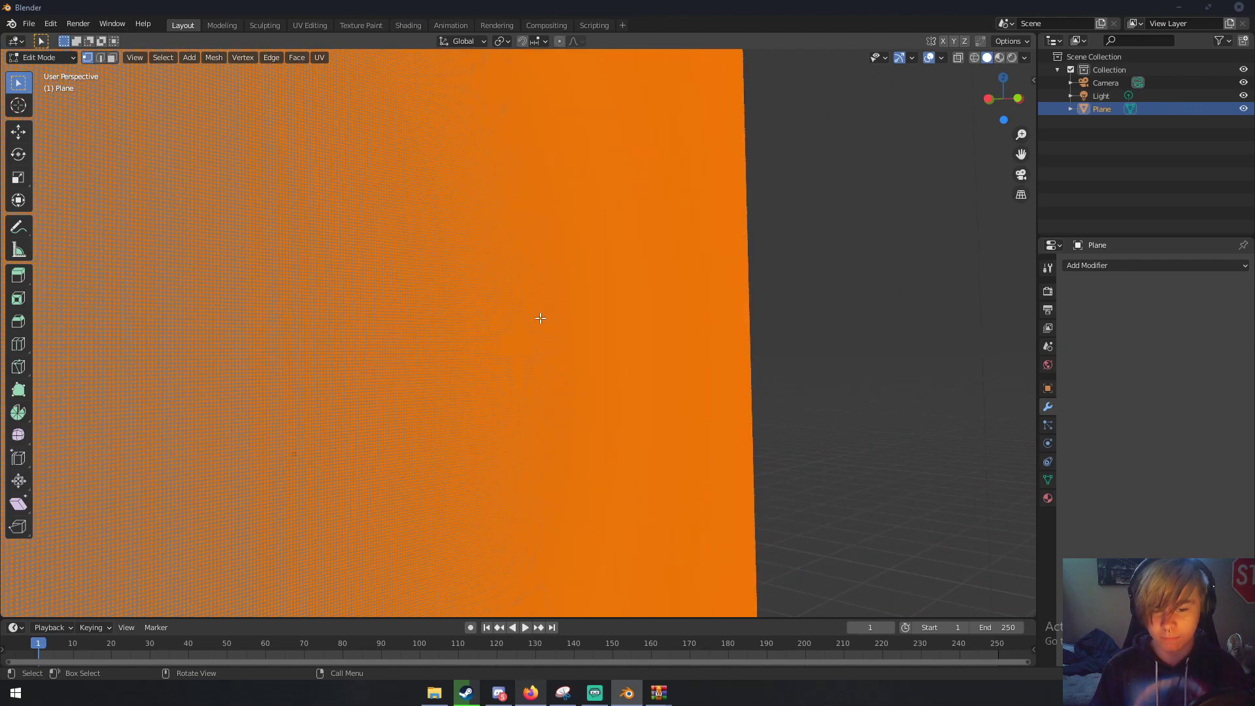
pyautogui.scroll(3, 540, 318)
pyautogui.scroll(-2, 538, 318)
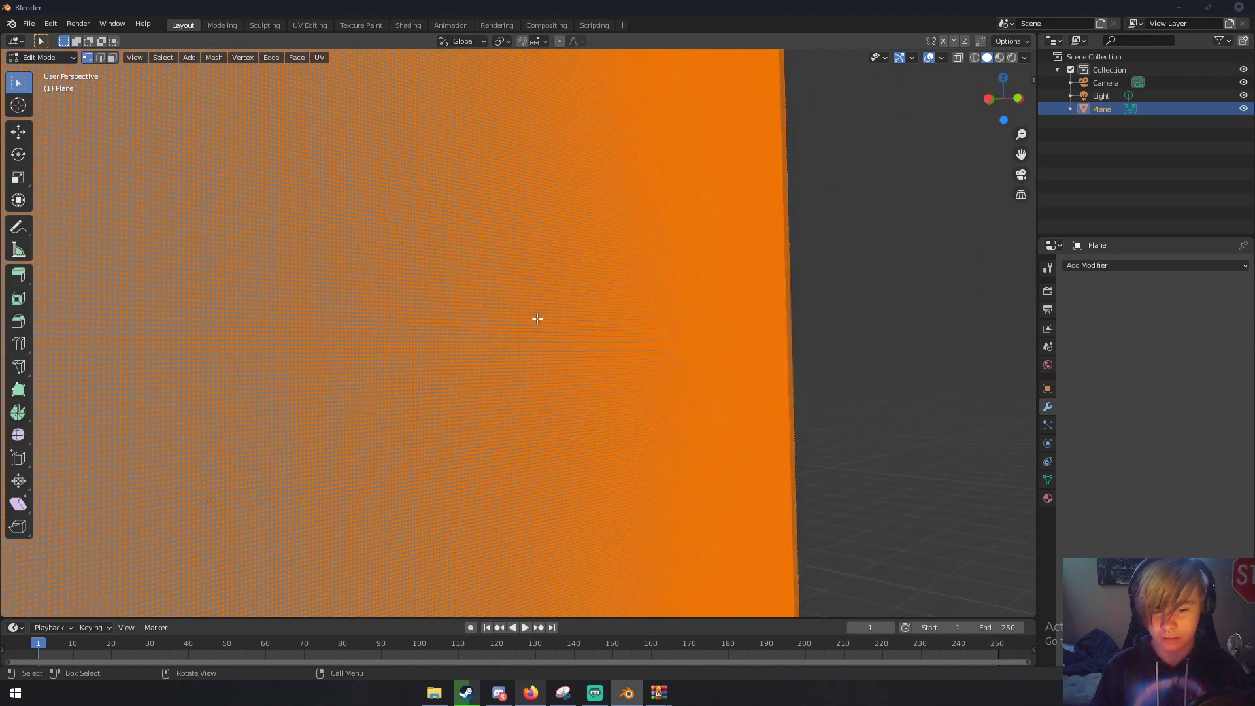
pyautogui.scroll(-4, 535, 317)
pyautogui.press('Tab')
pyautogui.moveTo(547, 325); pyautogui.dragTo(531, 334, button='middle')
pyautogui.scroll(-3, 531, 334)
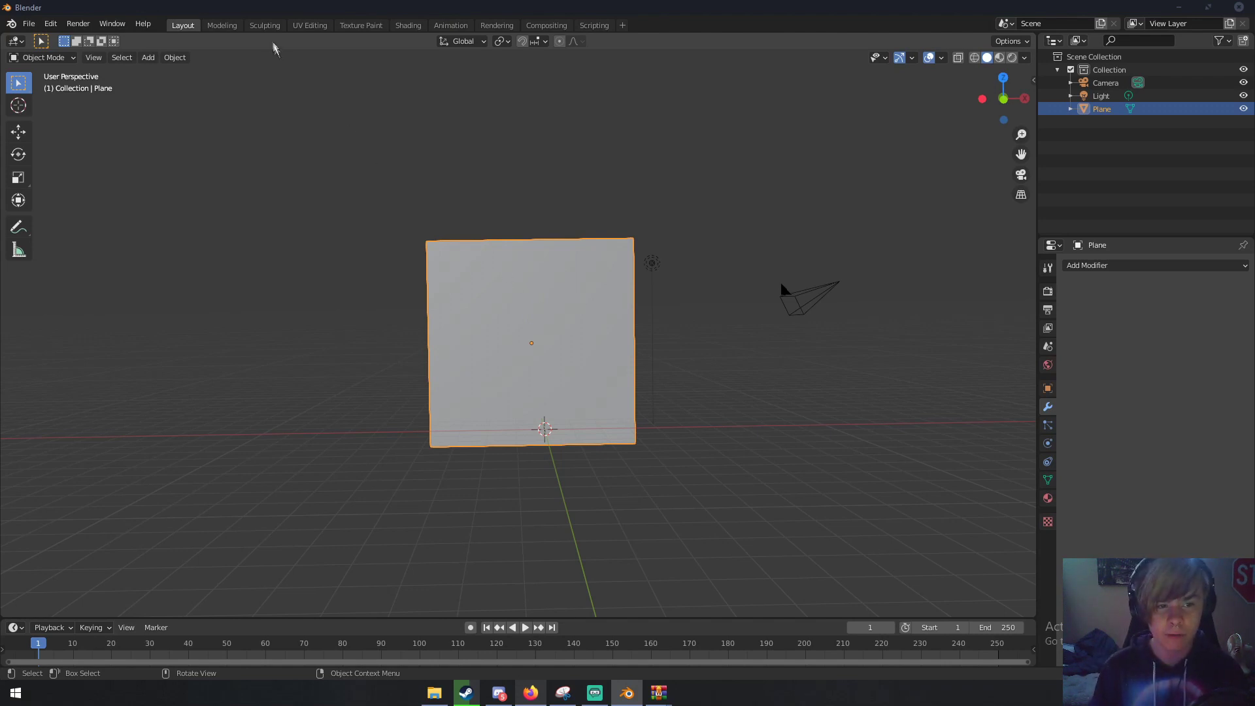
# Switch to the Sculpting workspace with the plane in Sculpt Mode.
pyautogui.click(264, 25)
pyautogui.scroll(-4, 494, 278)
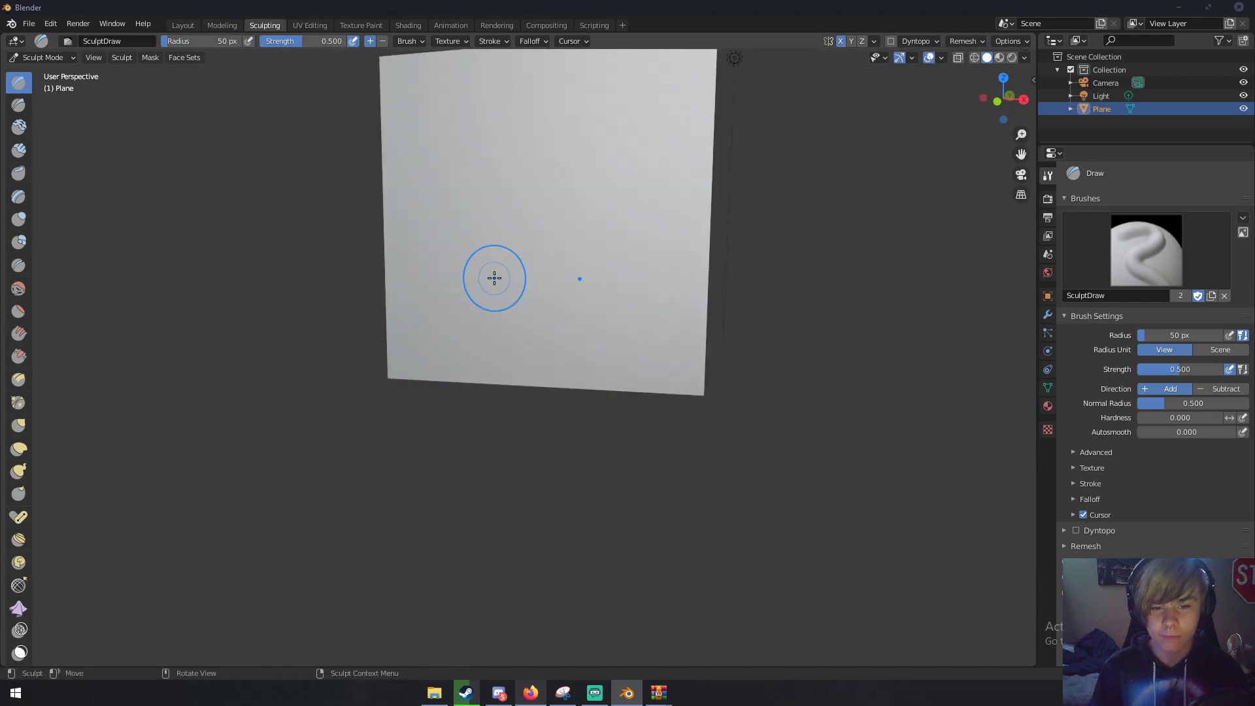
pyautogui.scroll(-3, 494, 278)
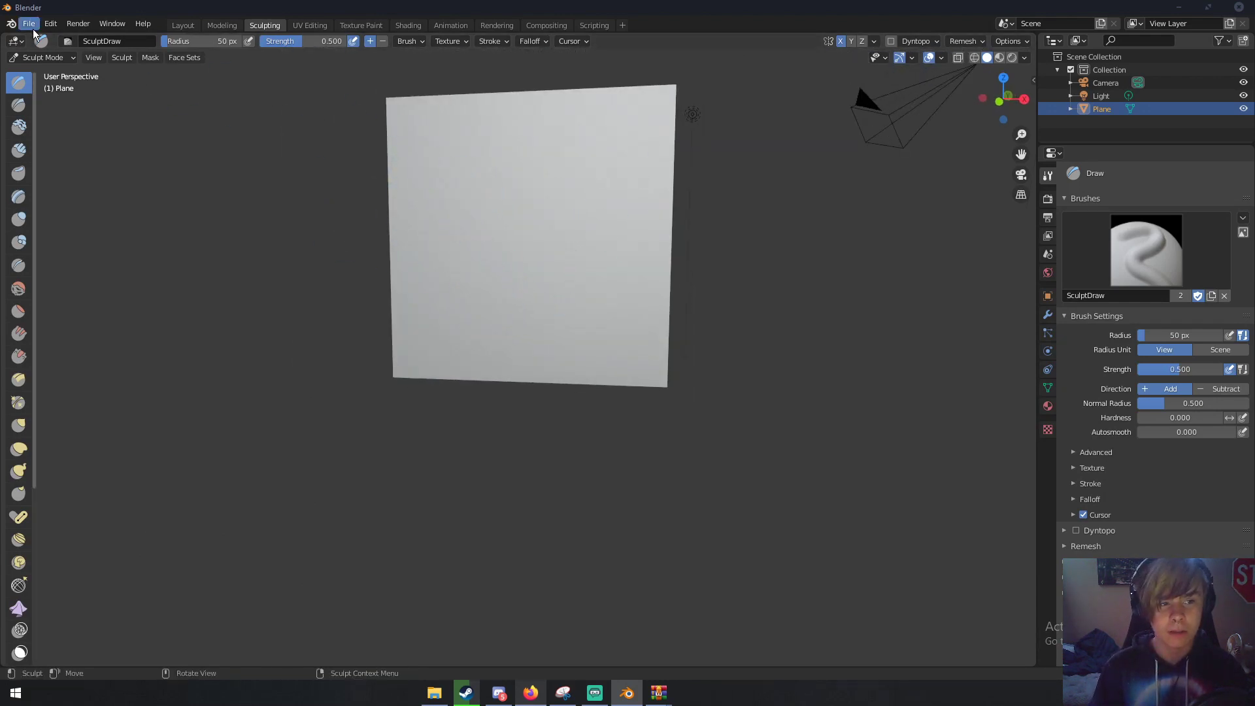
# Browse via File > Append into the Brush folder of rock_brushes.blend.
pyautogui.click(29, 24)
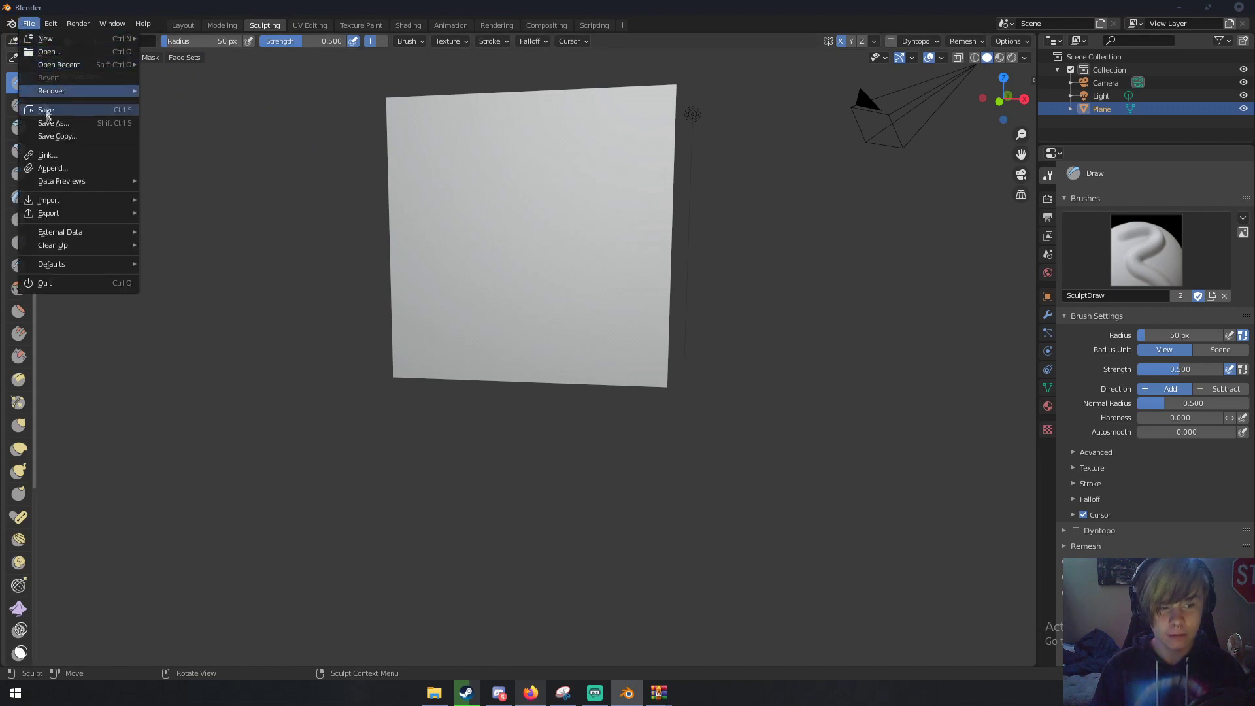
pyautogui.click(57, 169)
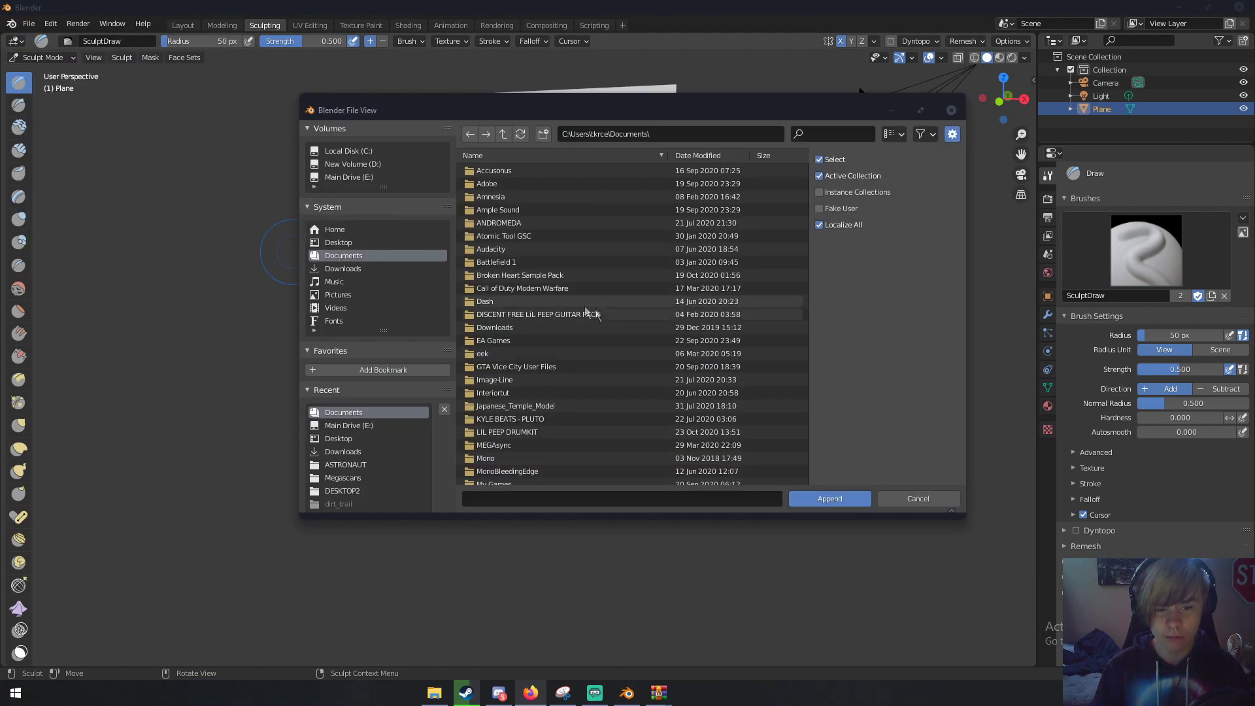
pyautogui.scroll(-15, 591, 315)
pyautogui.scroll(-4, 550, 383)
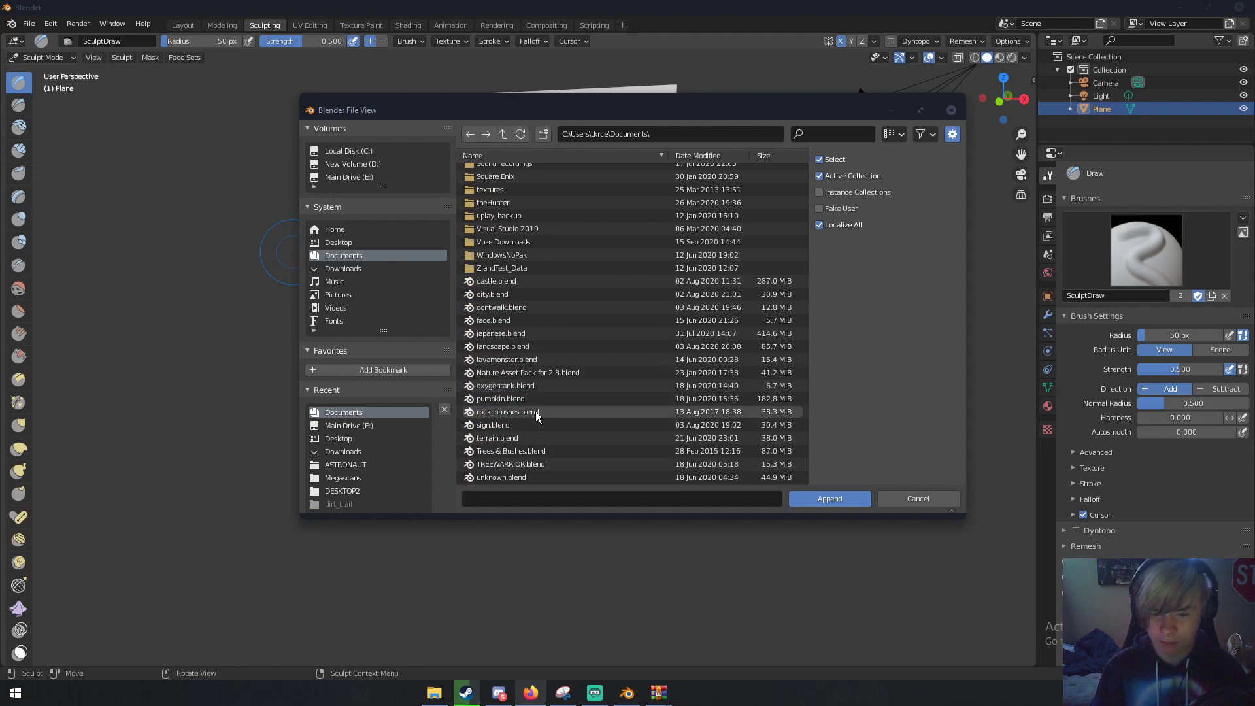
pyautogui.doubleClick(536, 413)
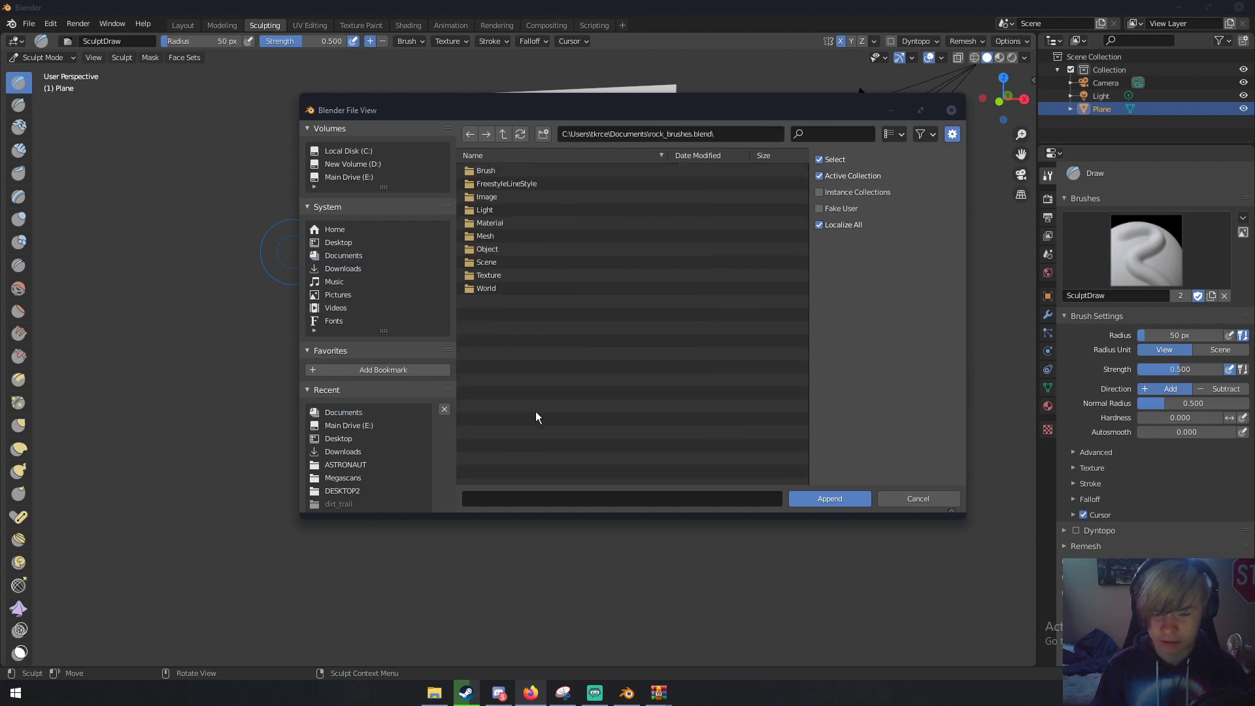
pyautogui.doubleClick(493, 171)
# Append all RB rock brushes (RB_10 to RB_32) from rock_brushes.blend.
pyautogui.press('a')
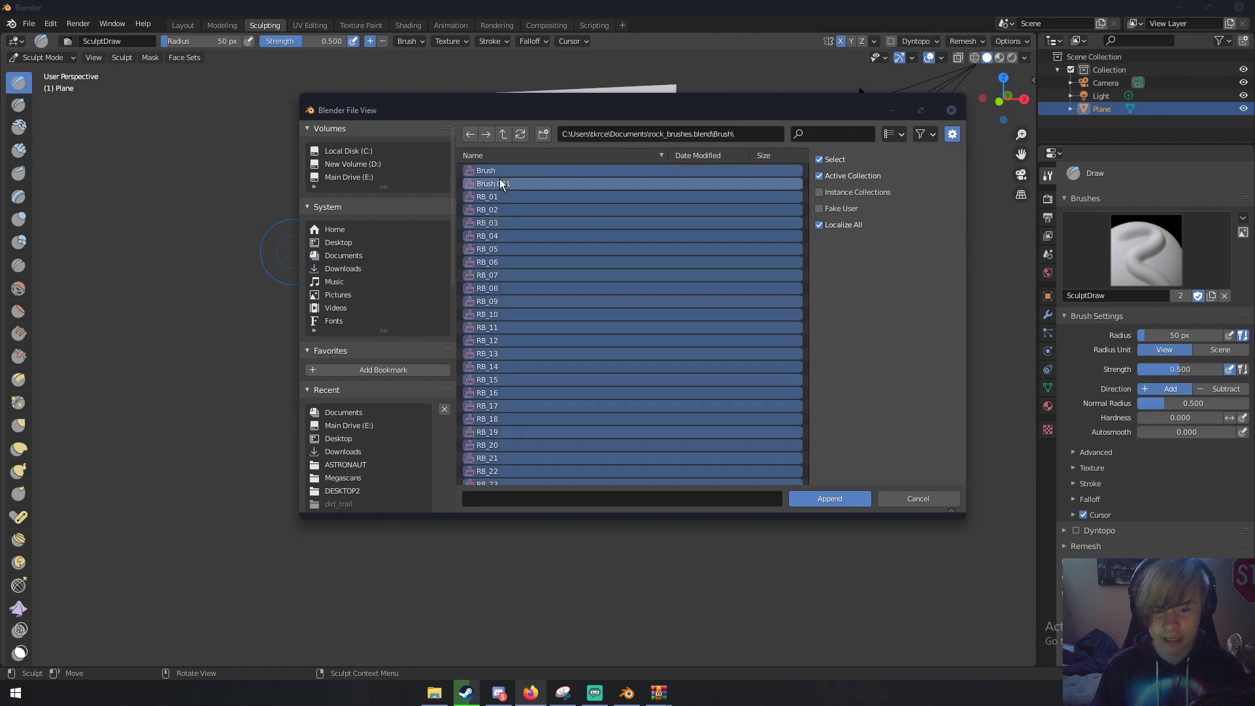
pyautogui.click(833, 499)
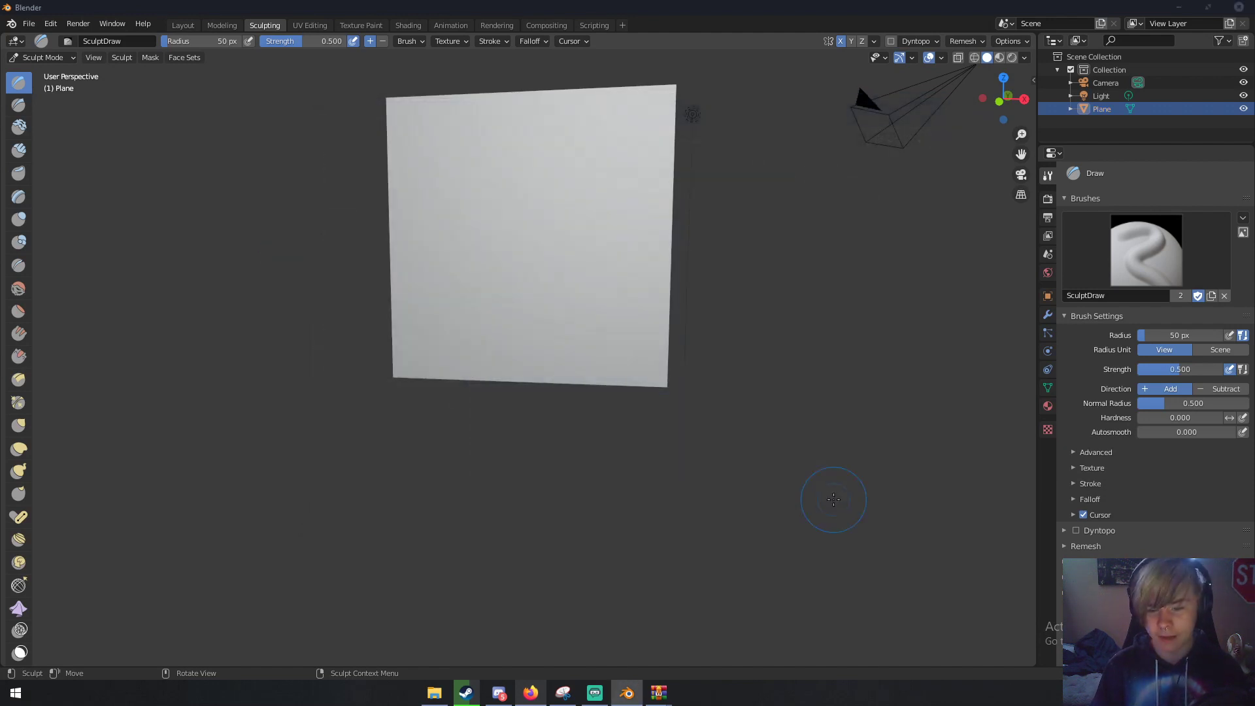
pyautogui.moveTo(487, 259); pyautogui.dragTo(510, 261, button='middle')
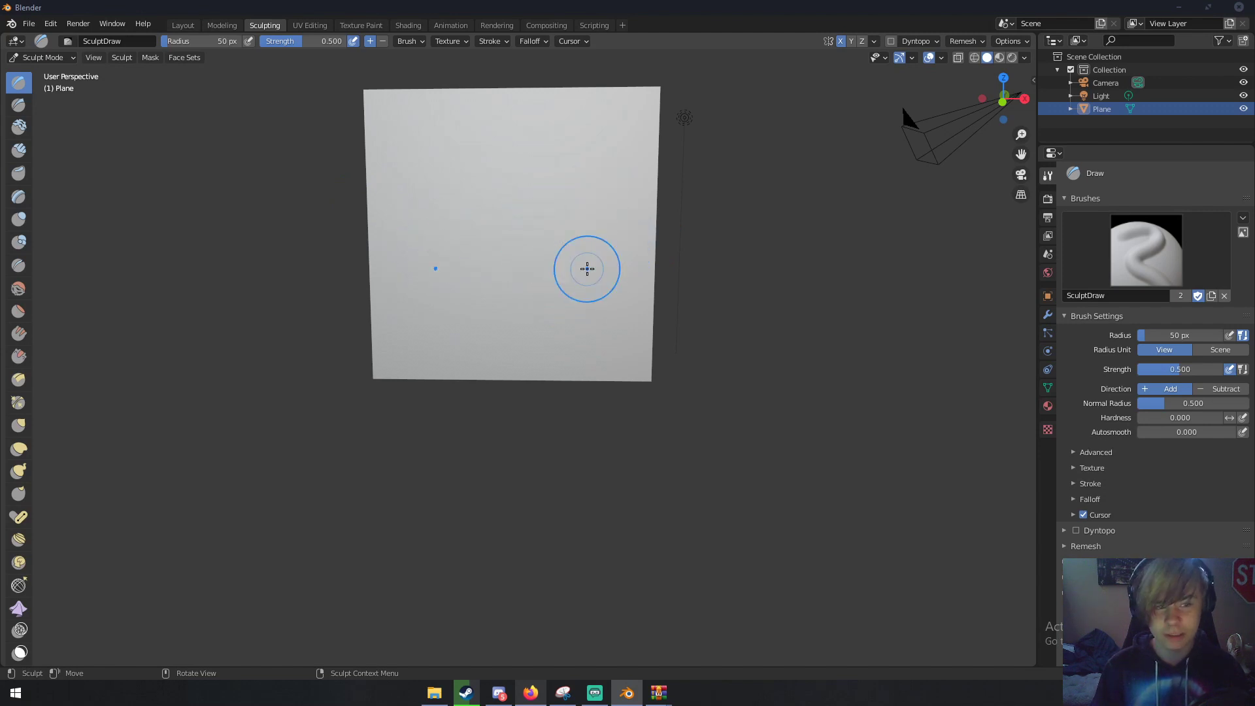
# Try a stroke with the RB_10 rock brush on the plane, then undo it.
pyautogui.click(1154, 261)
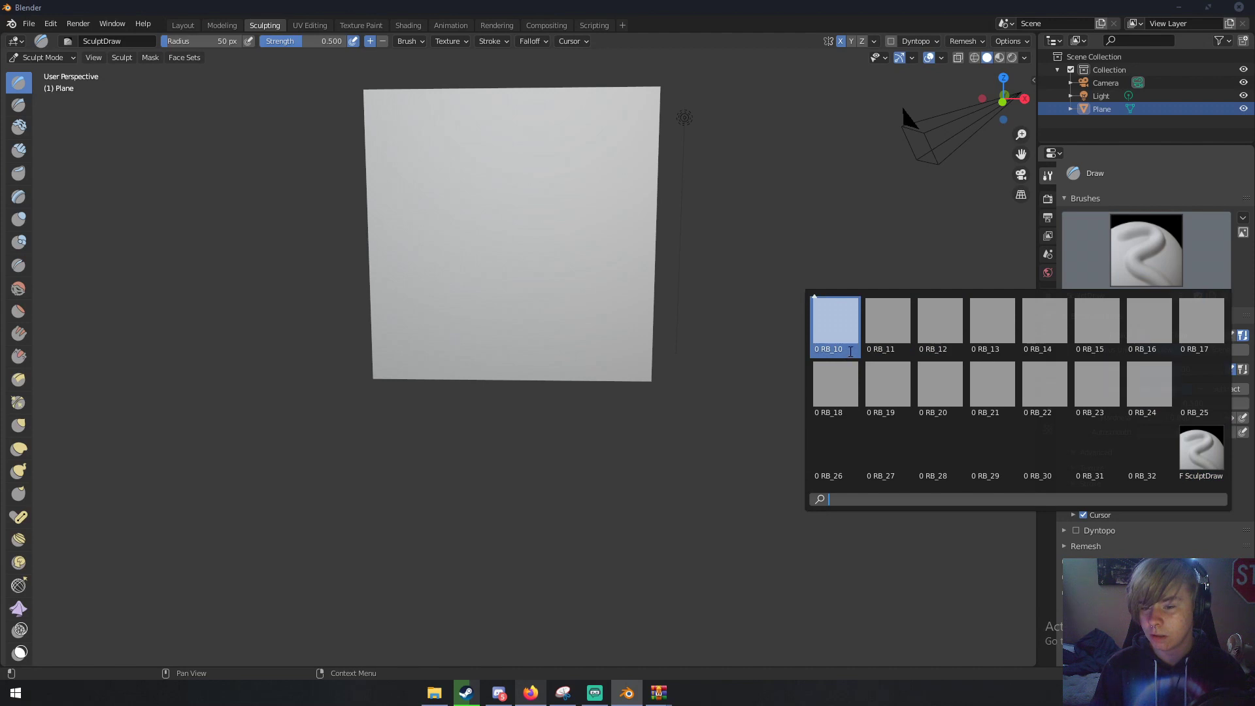
pyautogui.click(833, 337)
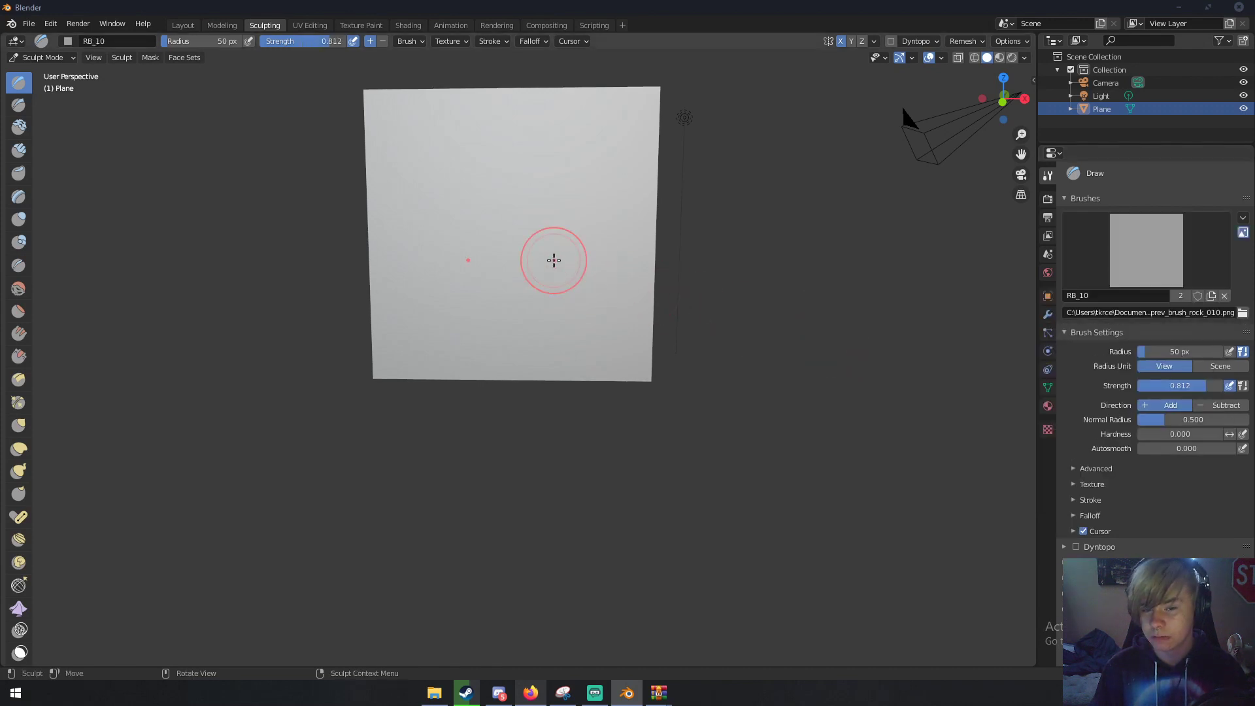
pyautogui.moveTo(552, 258)
pyautogui.mouseDown()
pyautogui.moveTo(604, 274)
pyautogui.moveTo(599, 301)
pyautogui.mouseUp()
pyautogui.hotkey('ctrl', 'z')
pyautogui.hotkey('ctrl', 'z')
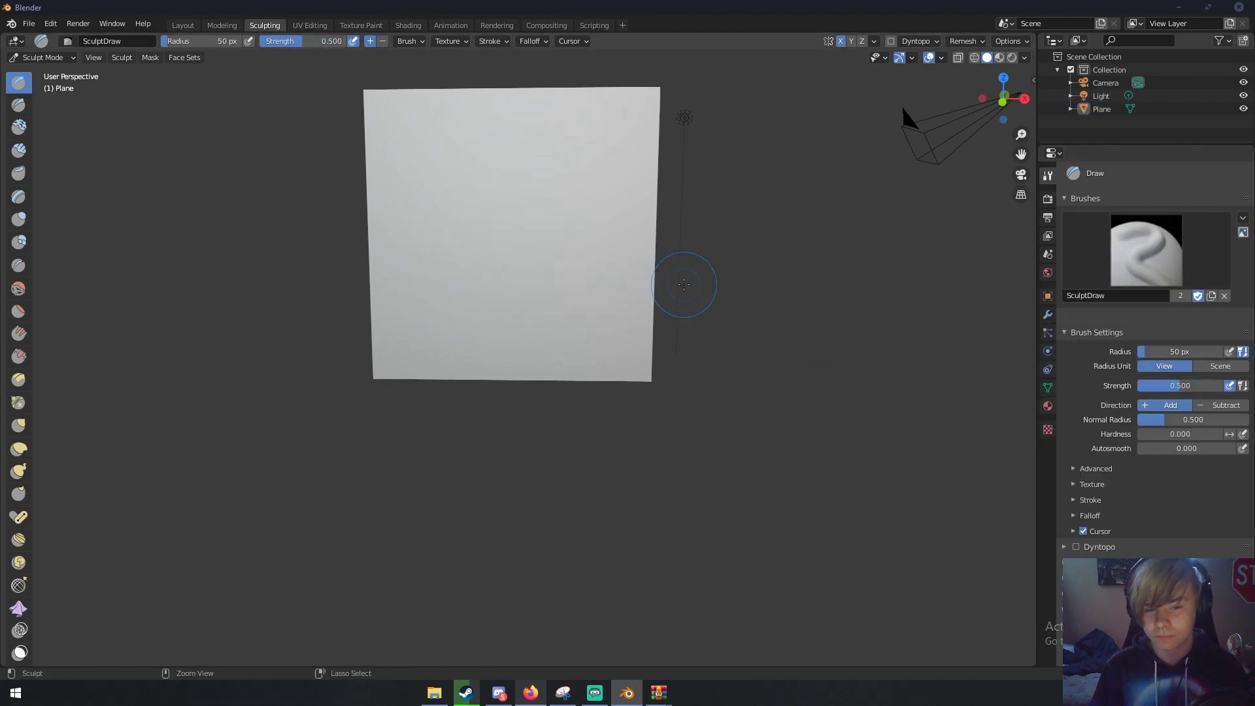
pyautogui.moveTo(686, 280); pyautogui.dragTo(743, 280, button='middle')
# Turn off X-axis mirror symmetry for sculpting.
pyautogui.click(1146, 250)
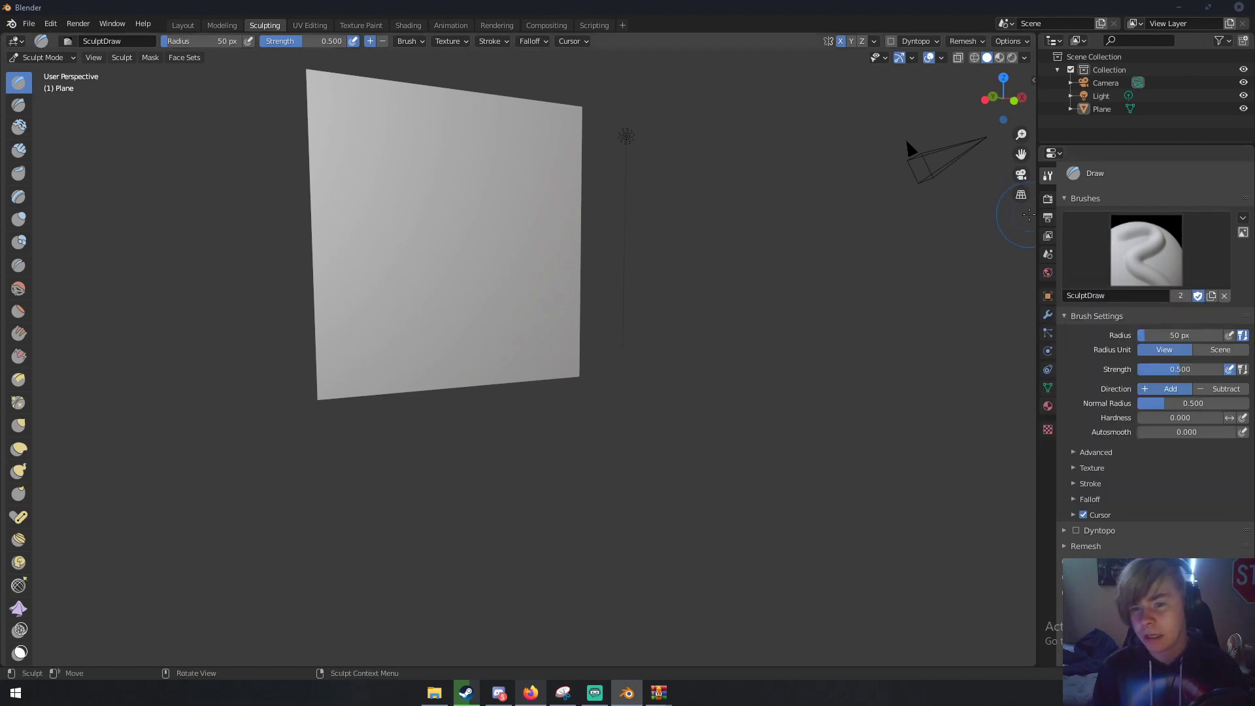
pyautogui.click(842, 41)
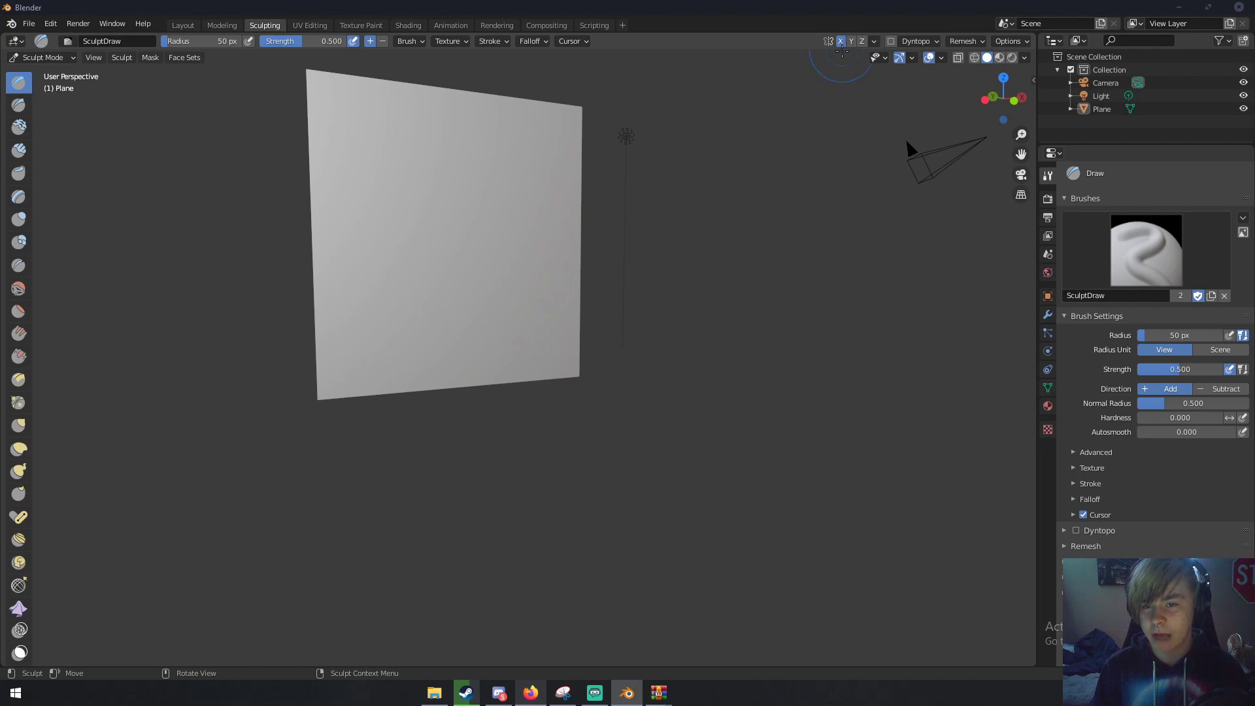
pyautogui.press('KP_4')
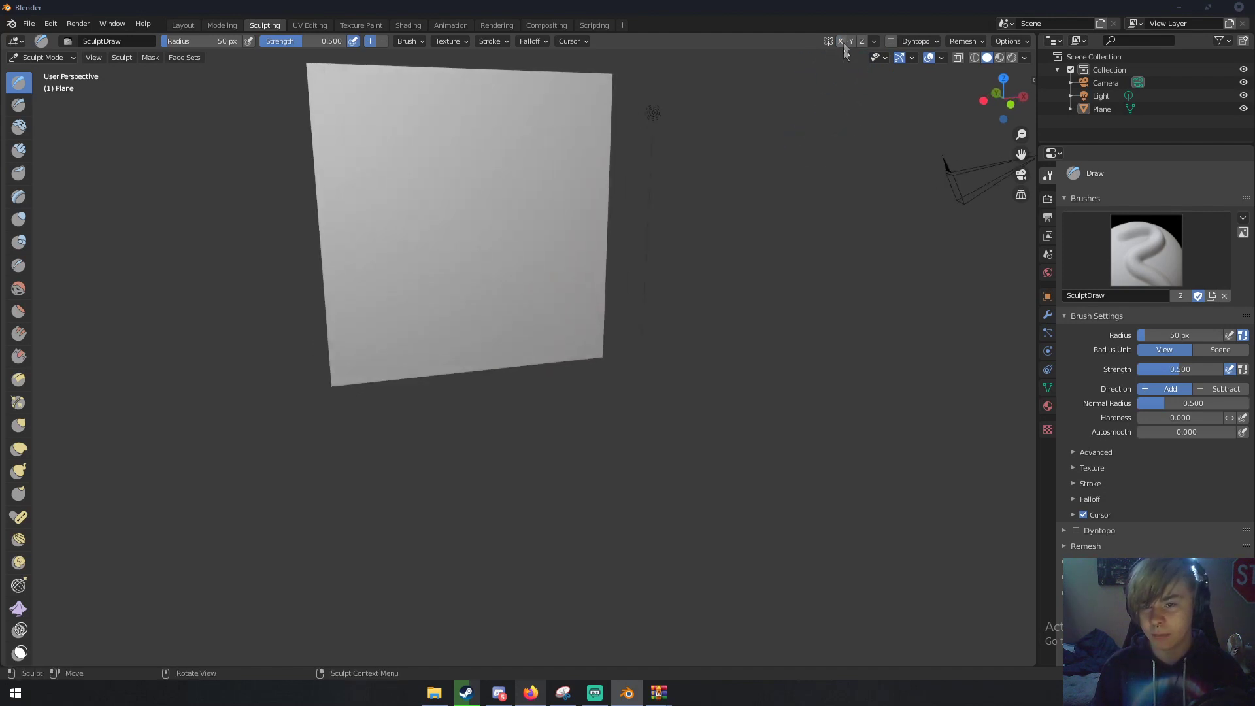
pyautogui.moveTo(810, 70); pyautogui.dragTo(734, 84, button='middle')
pyautogui.scroll(-3, 650, 202)
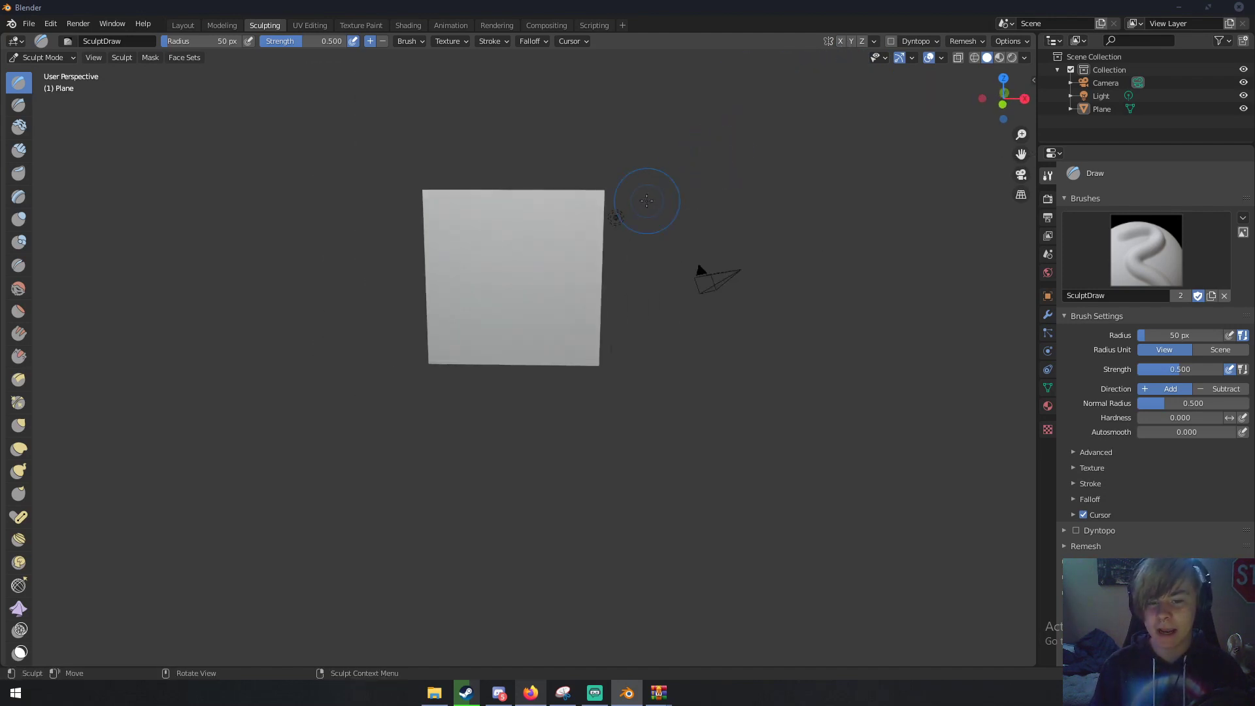
pyautogui.scroll(4, 640, 228)
pyautogui.scroll(2, 639, 228)
pyautogui.scroll(-4, 650, 246)
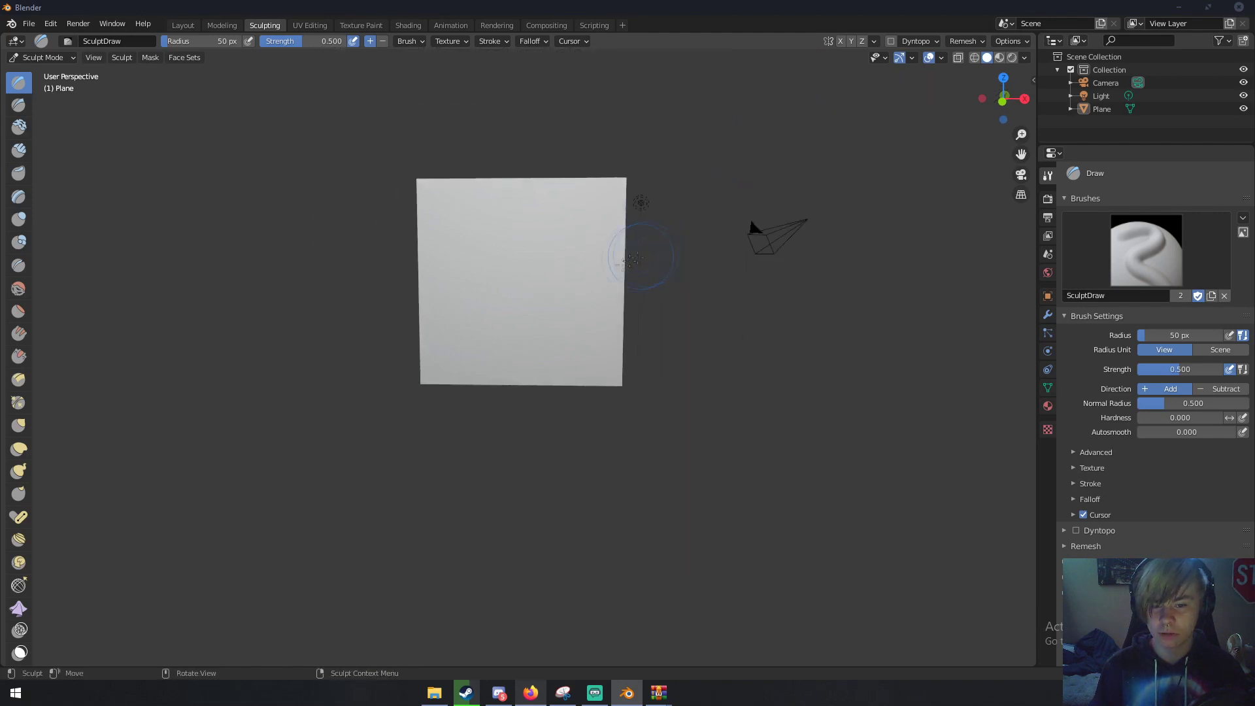
pyautogui.scroll(3, 617, 273)
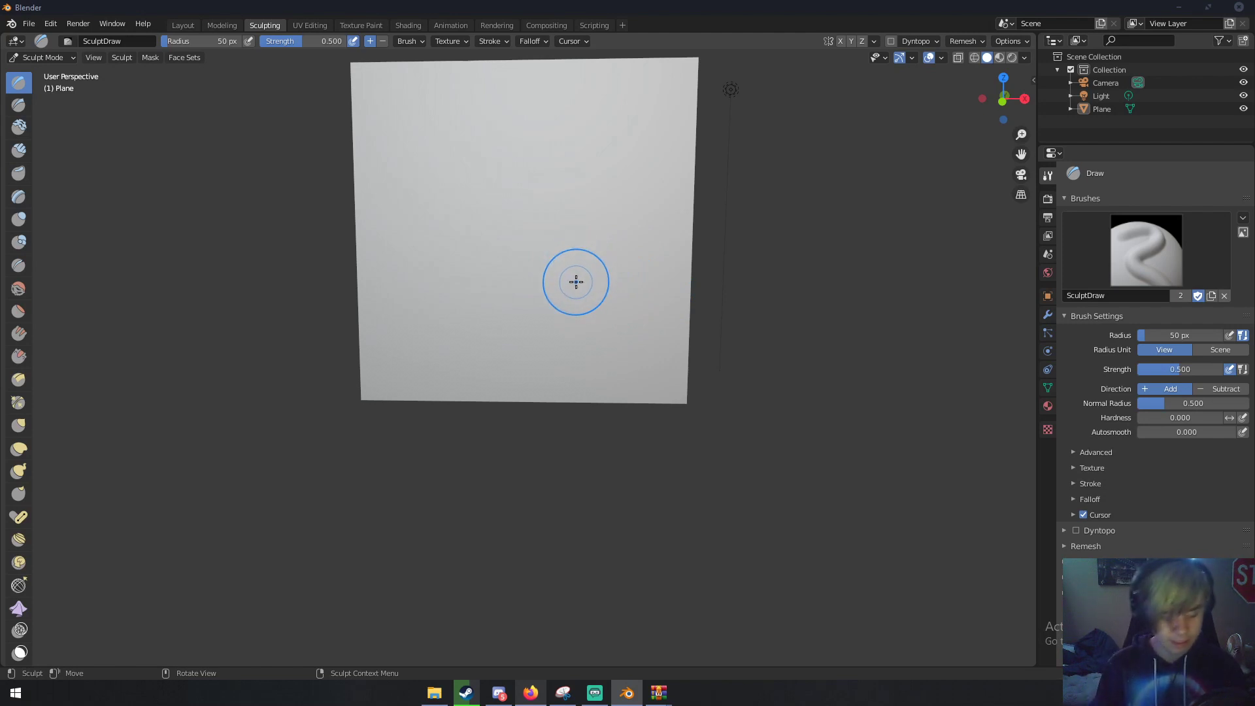
pyautogui.press('f')
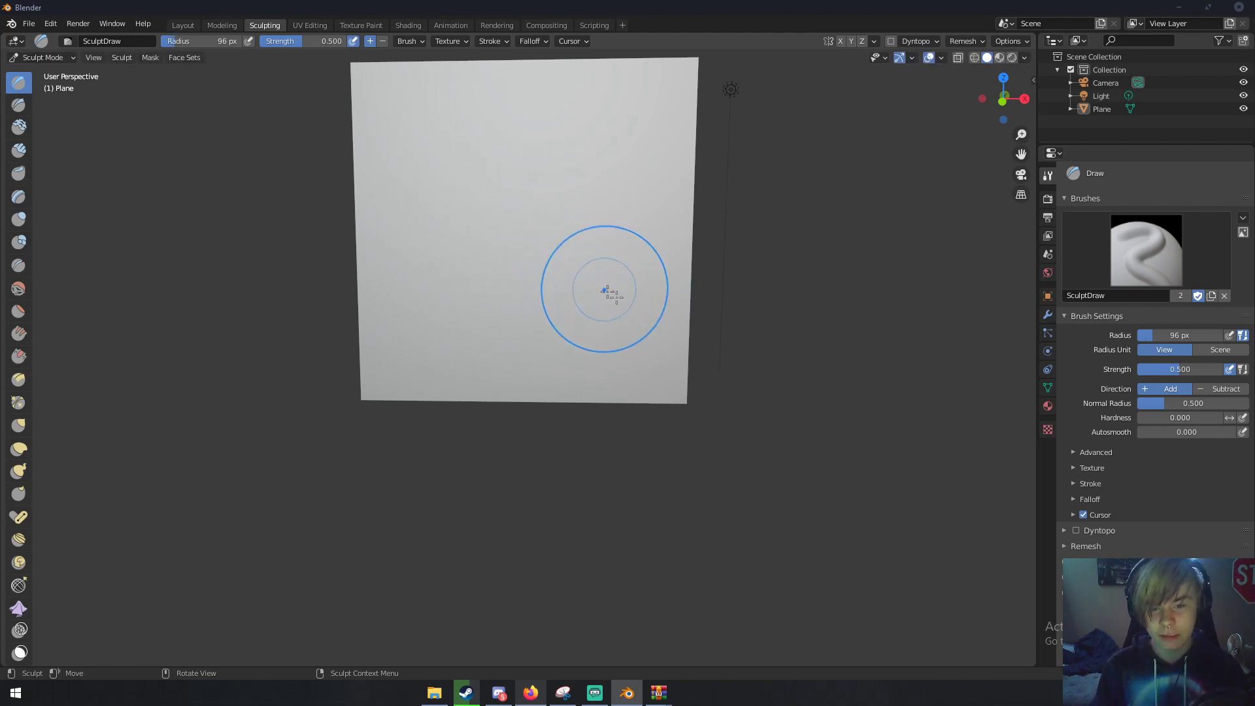
pyautogui.moveTo(624, 327)
pyautogui.mouseDown()
pyautogui.moveTo(667, 373)
pyautogui.moveTo(739, 324)
pyautogui.mouseUp()
pyautogui.hotkey('ctrl', 'z')
pyautogui.hotkey('ctrl', 'z')
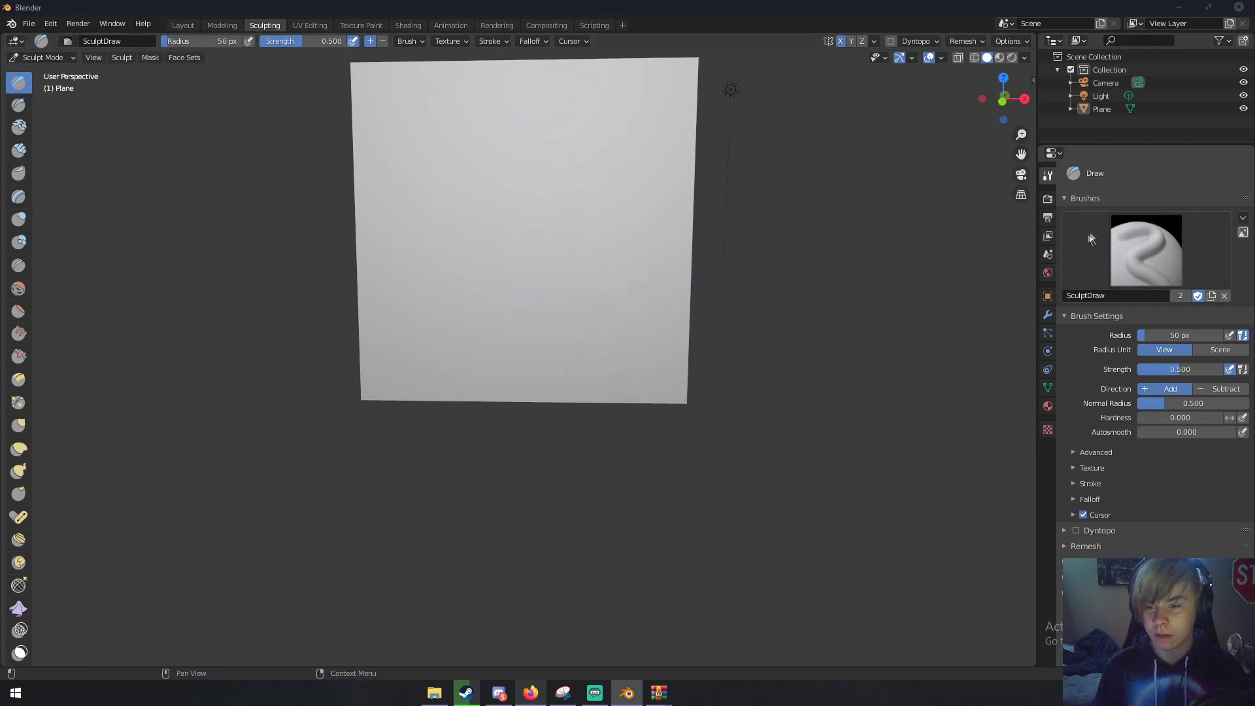
pyautogui.click(1090, 233)
# Turn off X symmetry, set an 88 px radius, and stamp RB_10 rock texture into three plane areas.
pyautogui.click(843, 324)
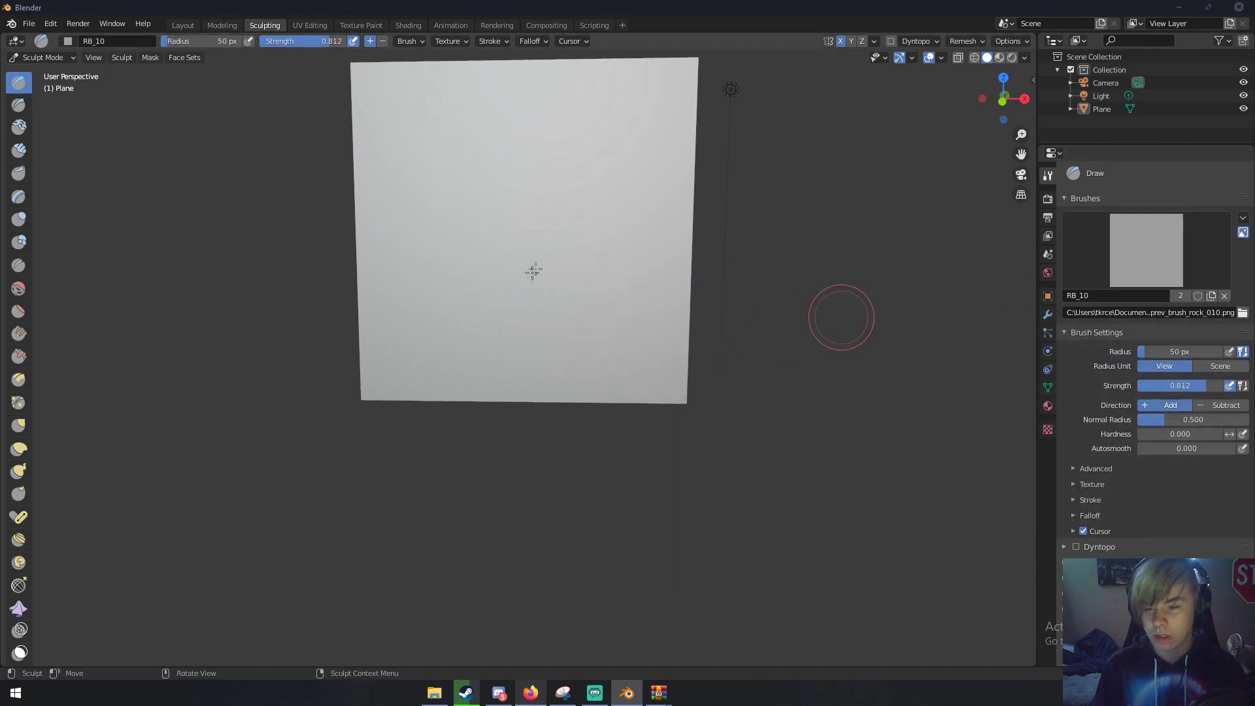
pyautogui.click(838, 43)
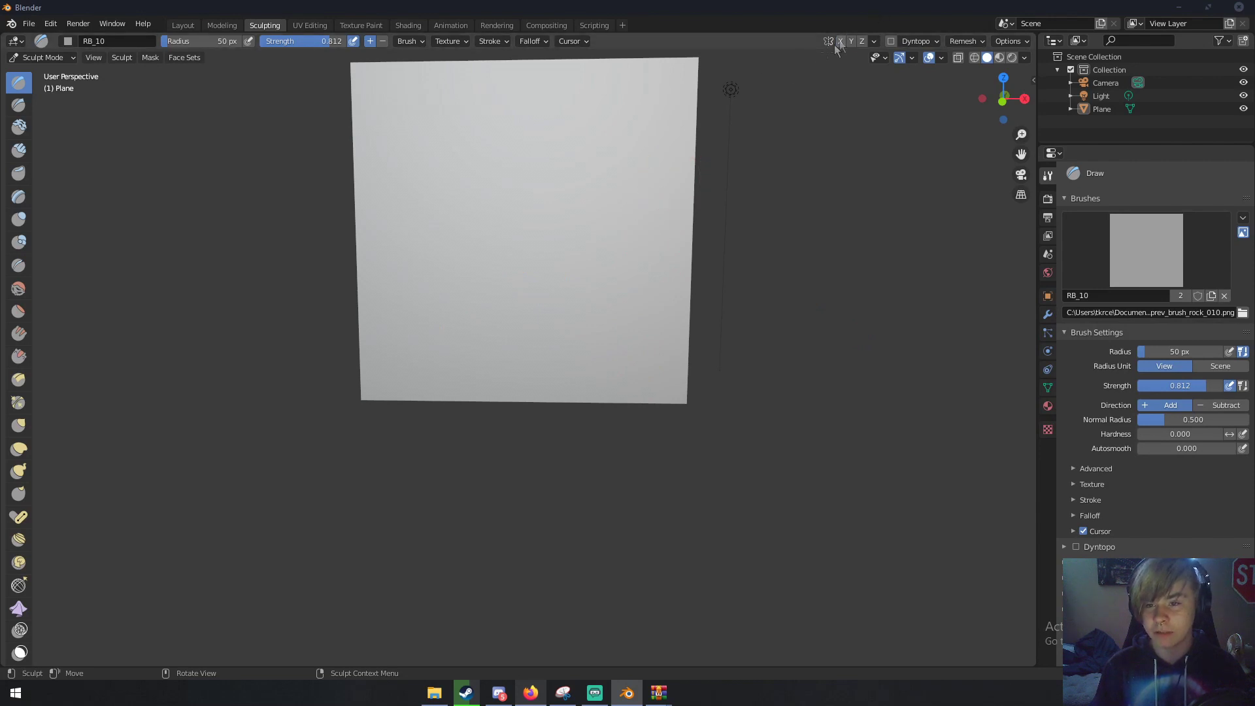
pyautogui.press('f')
pyautogui.click(648, 333)
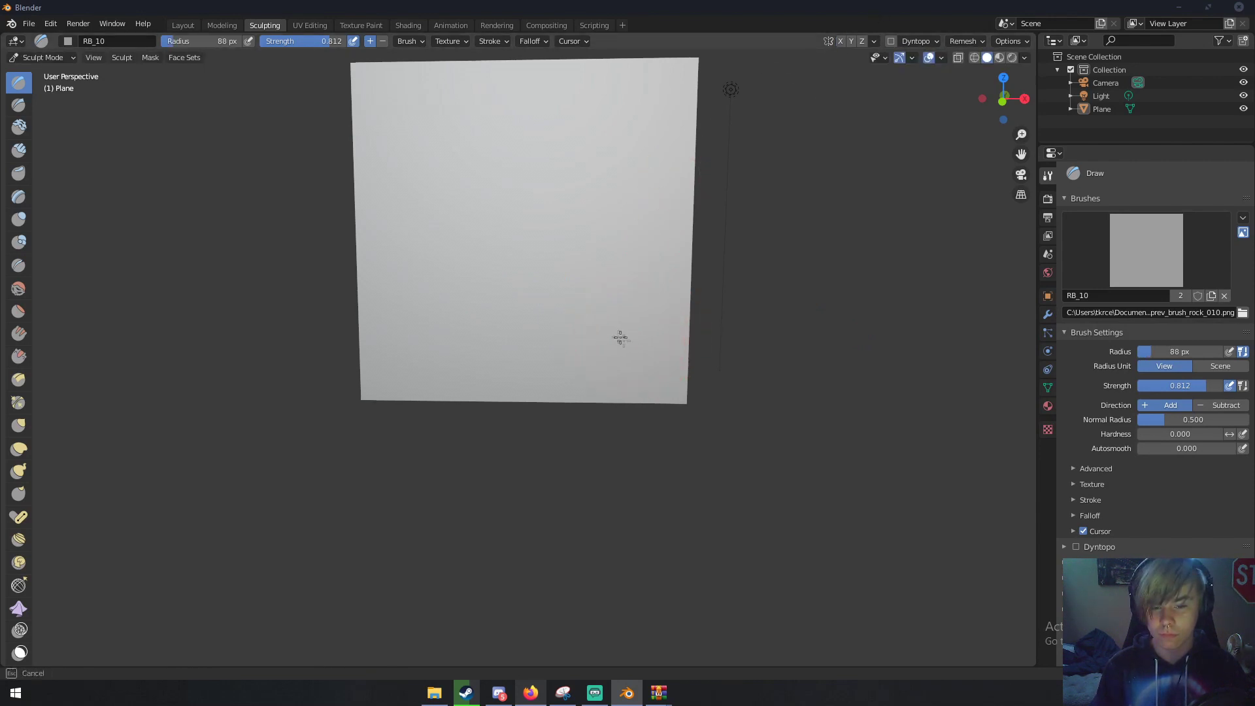
pyautogui.moveTo(619, 336)
pyautogui.mouseDown()
pyautogui.moveTo(700, 422)
pyautogui.moveTo(751, 430)
pyautogui.moveTo(723, 409)
pyautogui.mouseUp()
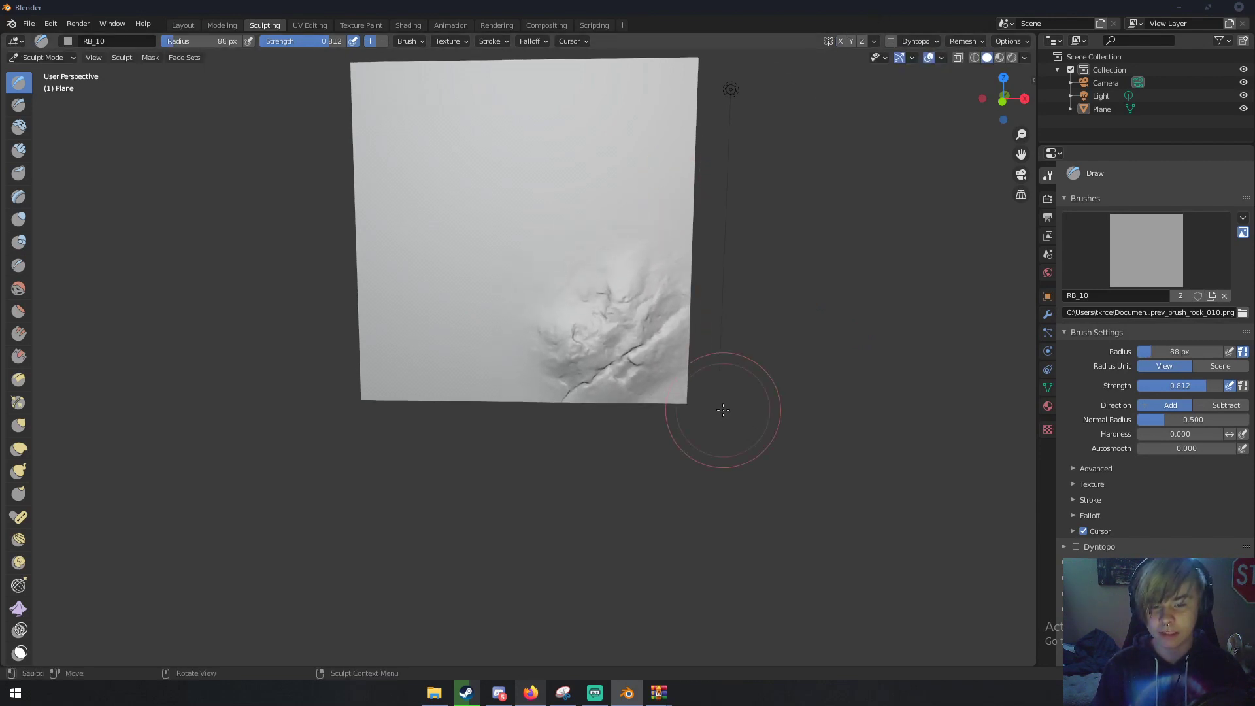
pyautogui.moveTo(395, 118); pyautogui.dragTo(467, 207)
pyautogui.moveTo(426, 325)
pyautogui.mouseDown()
pyautogui.moveTo(448, 393)
pyautogui.moveTo(499, 412)
pyautogui.mouseUp()
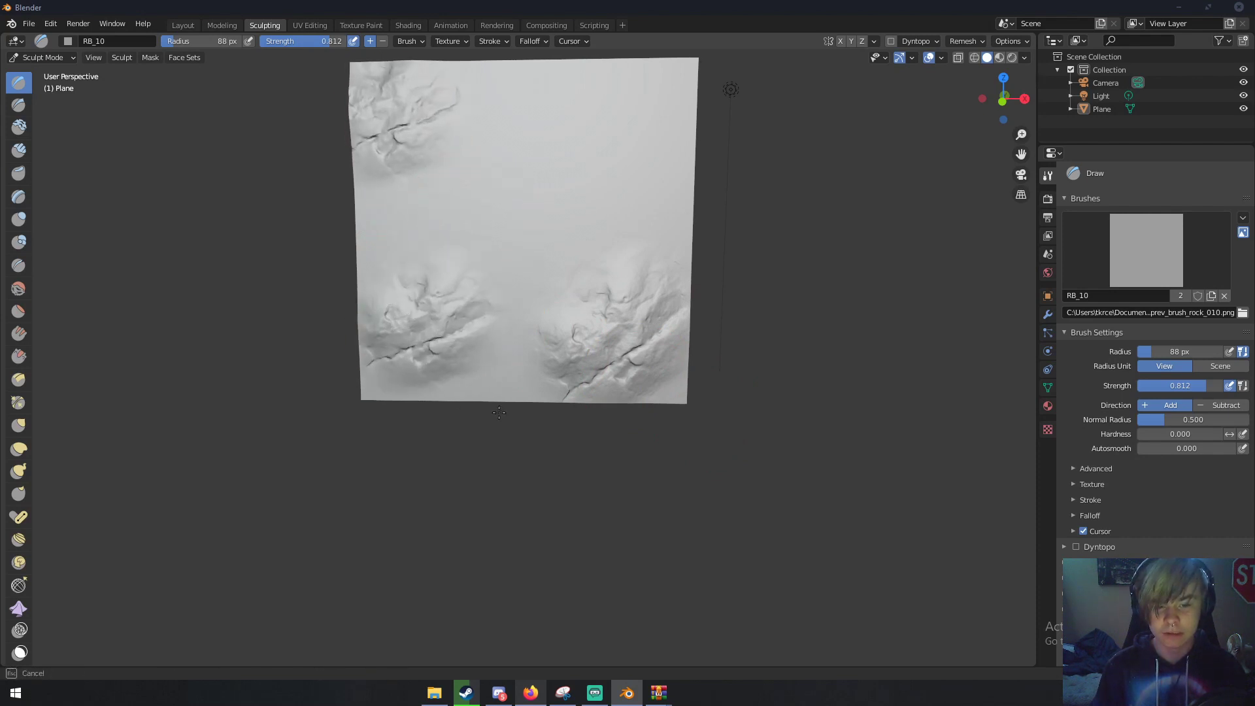
# Stamp RB_04 rock detail top-right and along the left edge, then RB_13 into the centre.
pyautogui.click(1115, 250)
pyautogui.click(994, 327)
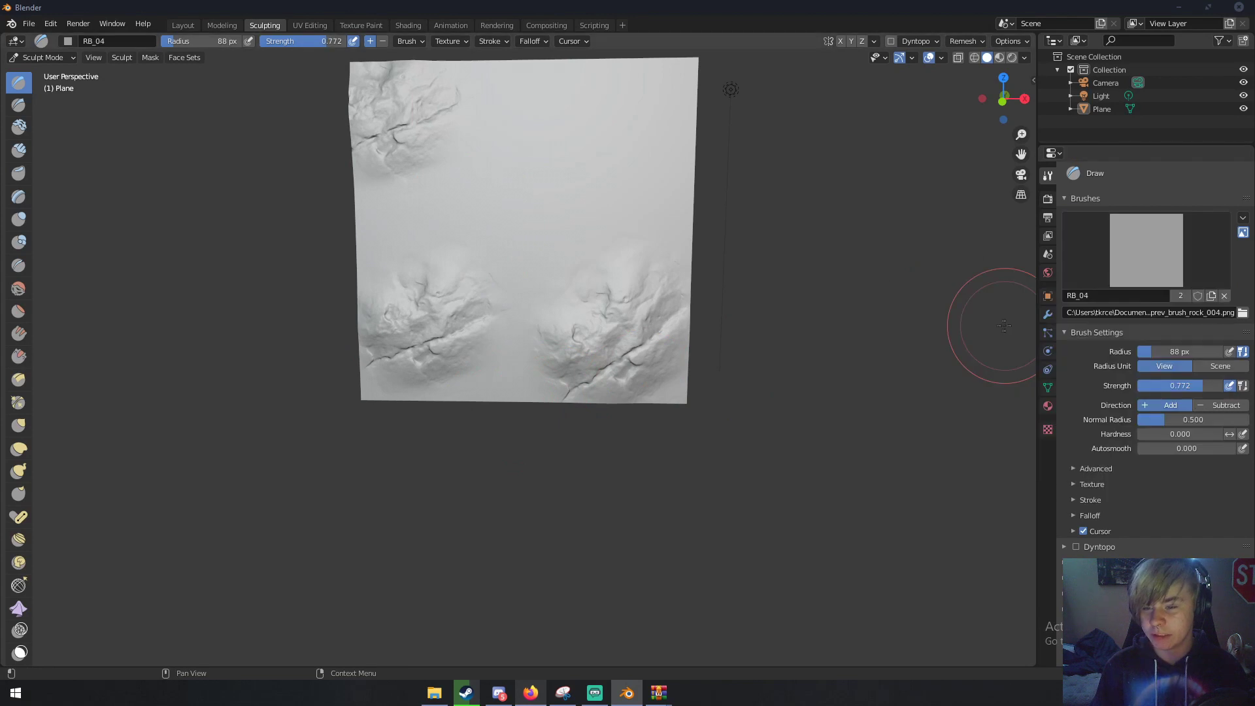
pyautogui.moveTo(625, 107); pyautogui.dragTo(729, 218)
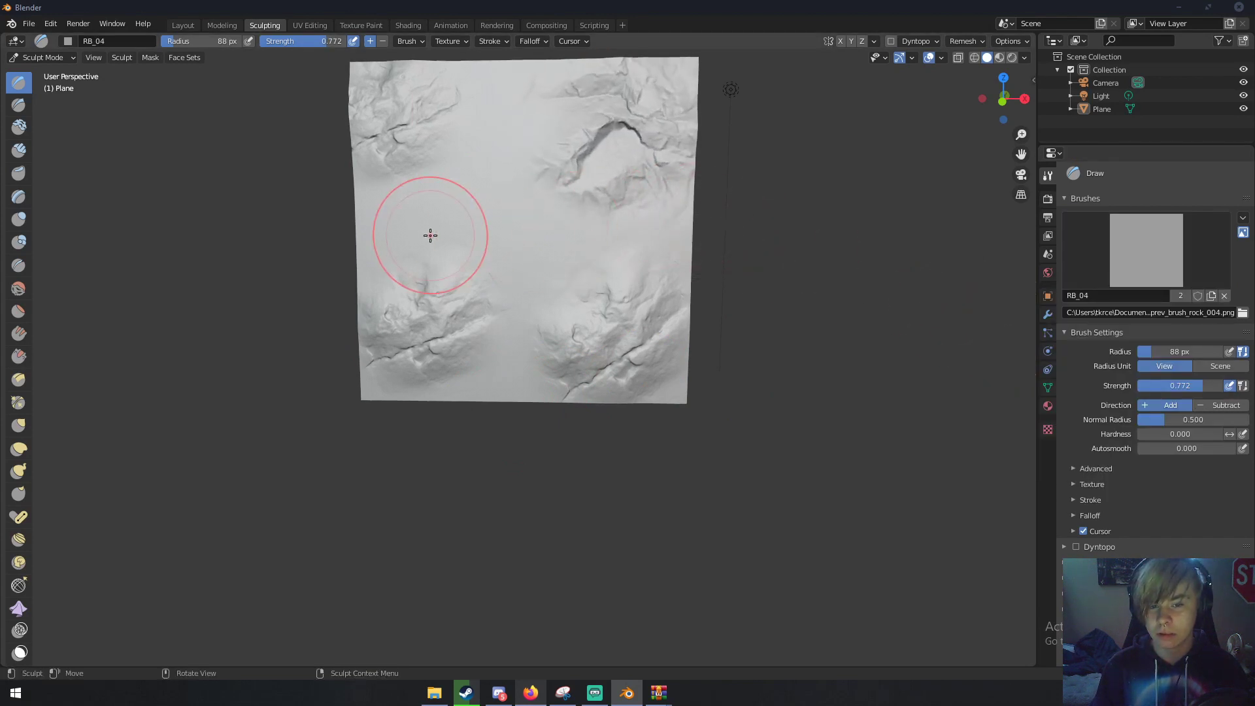
pyautogui.moveTo(431, 235); pyautogui.dragTo(340, 359)
pyautogui.click(1137, 250)
pyautogui.click(1044, 392)
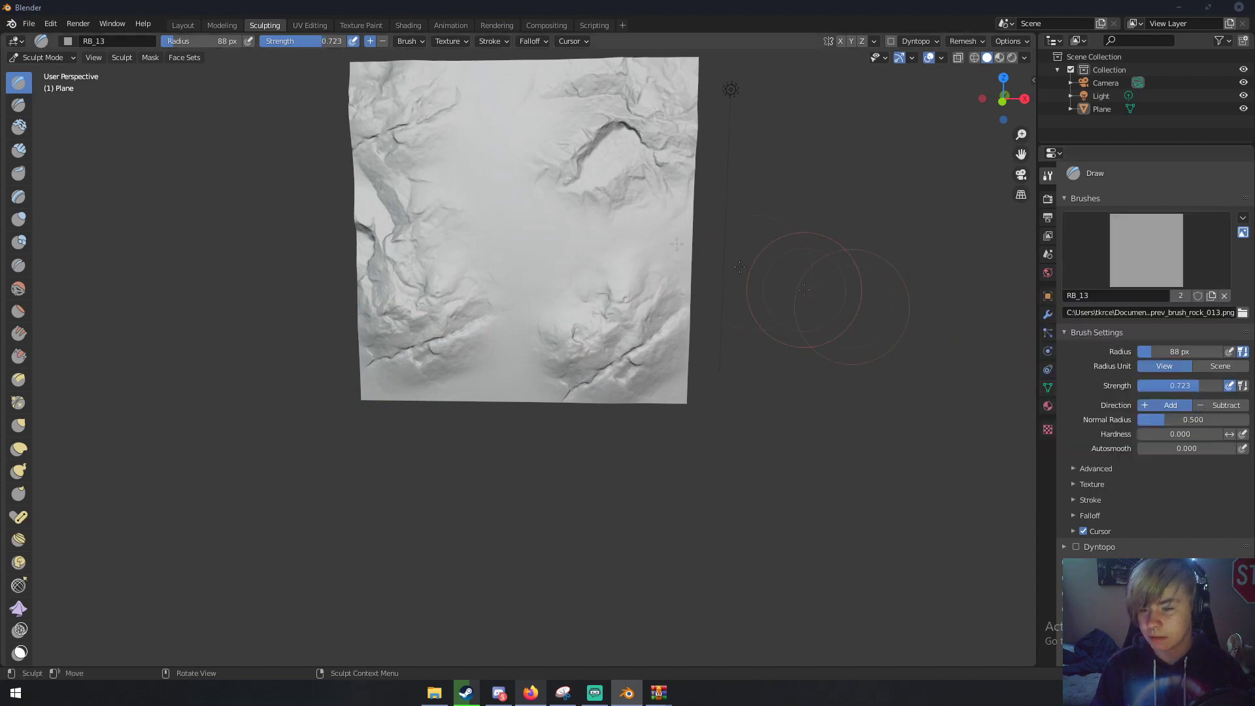
pyautogui.moveTo(518, 210)
pyautogui.mouseDown()
pyautogui.moveTo(610, 297)
pyautogui.moveTo(660, 239)
pyautogui.moveTo(610, 174)
pyautogui.moveTo(628, 206)
pyautogui.mouseUp()
pyautogui.moveTo(542, 342)
pyautogui.mouseDown()
pyautogui.moveTo(531, 340)
pyautogui.moveTo(572, 330)
pyautogui.mouseUp()
# Stamp a rock bulge onto the plane's right side with the RB_07 brush.
pyautogui.click(1111, 278)
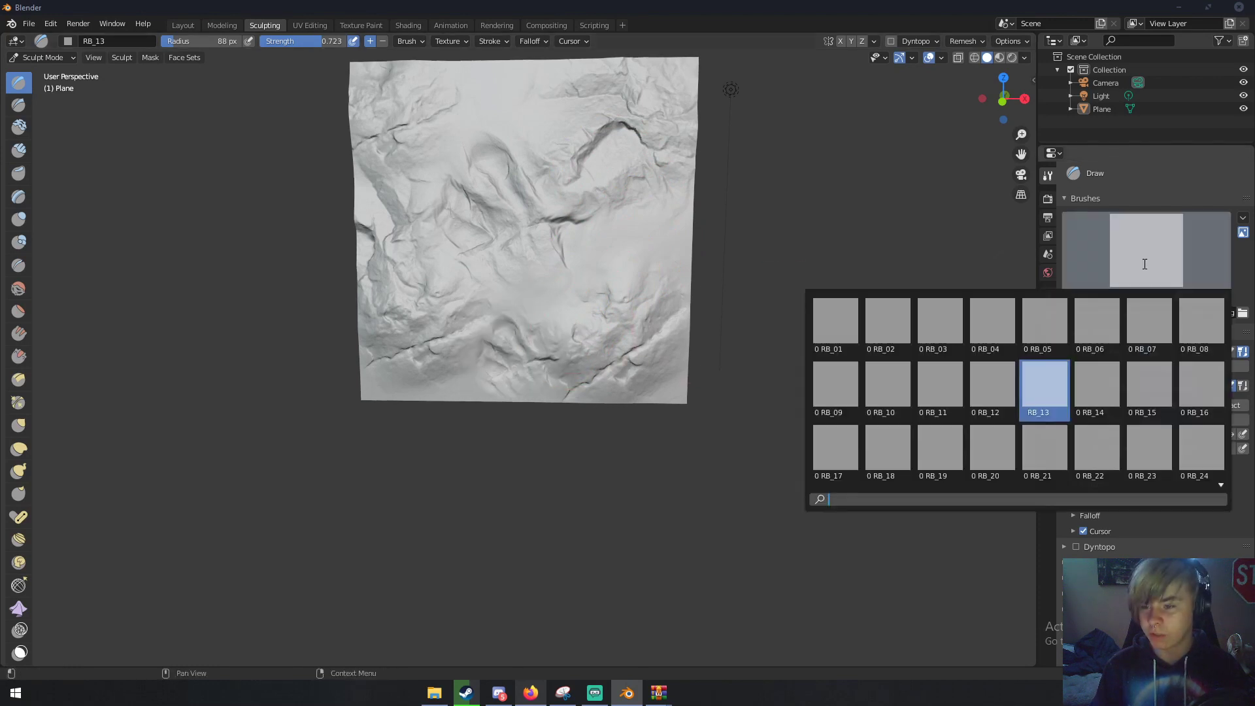
pyautogui.click(1149, 325)
pyautogui.moveTo(650, 229)
pyautogui.mouseDown()
pyautogui.moveTo(710, 269)
pyautogui.moveTo(680, 152)
pyautogui.moveTo(656, 136)
pyautogui.moveTo(719, 144)
pyautogui.mouseUp()
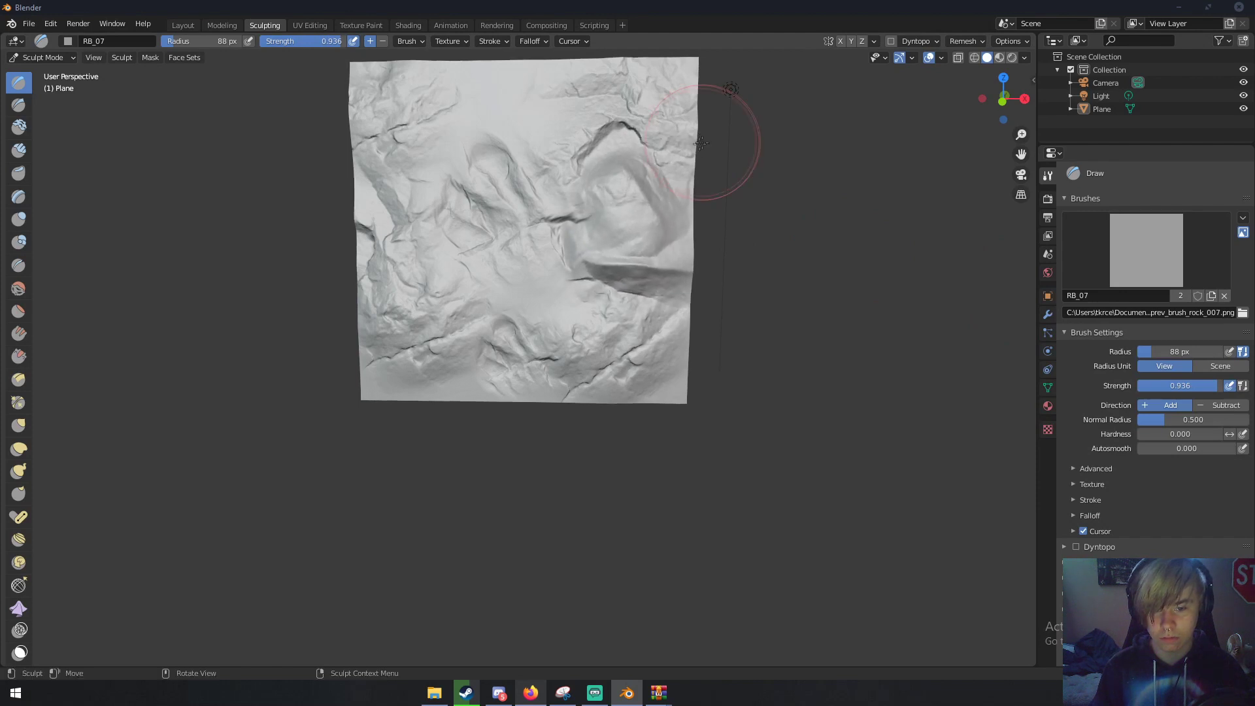
pyautogui.scroll(-3, 649, 179)
pyautogui.moveTo(650, 179)
pyautogui.mouseDown(button='middle')
pyautogui.moveTo(622, 183)
pyautogui.moveTo(622, 294)
pyautogui.mouseUp(button='middle')
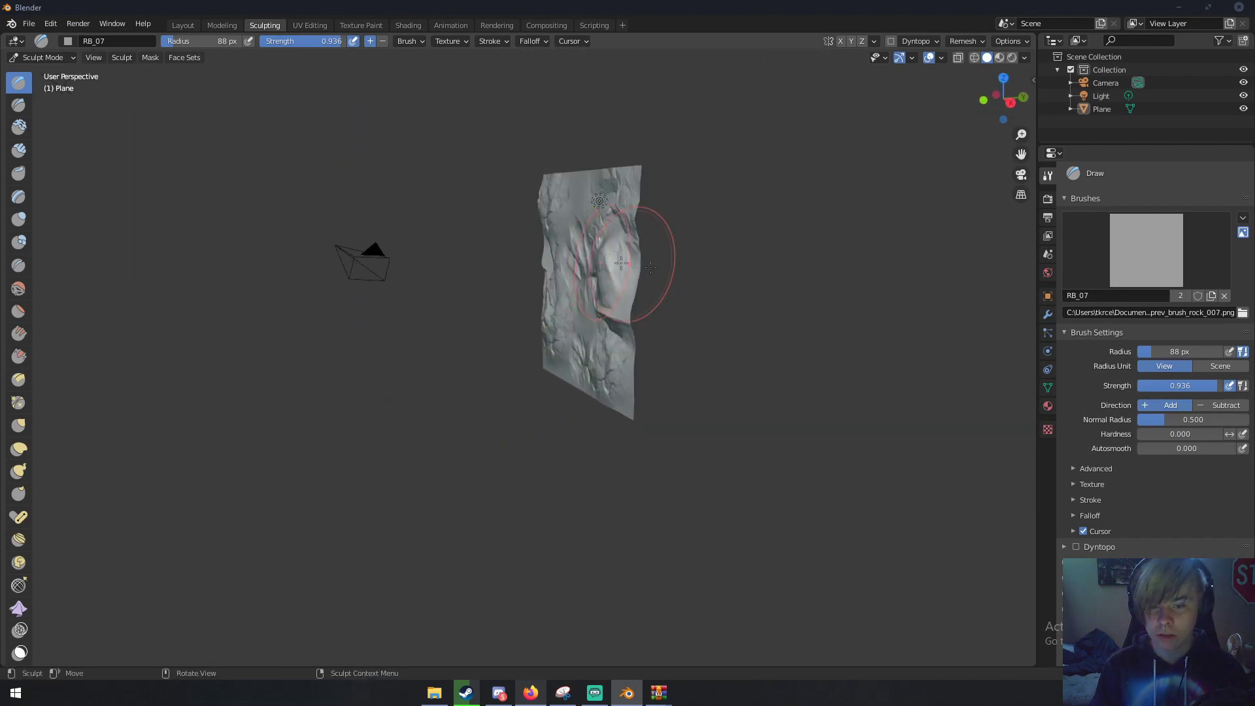
# Sculpt grooves and ridges into the plane's middle with the RB_14 brush.
pyautogui.click(1157, 248)
pyautogui.click(1096, 385)
pyautogui.moveTo(497, 215)
pyautogui.mouseDown(button='middle')
pyautogui.moveTo(549, 210)
pyautogui.moveTo(647, 247)
pyautogui.mouseUp(button='middle')
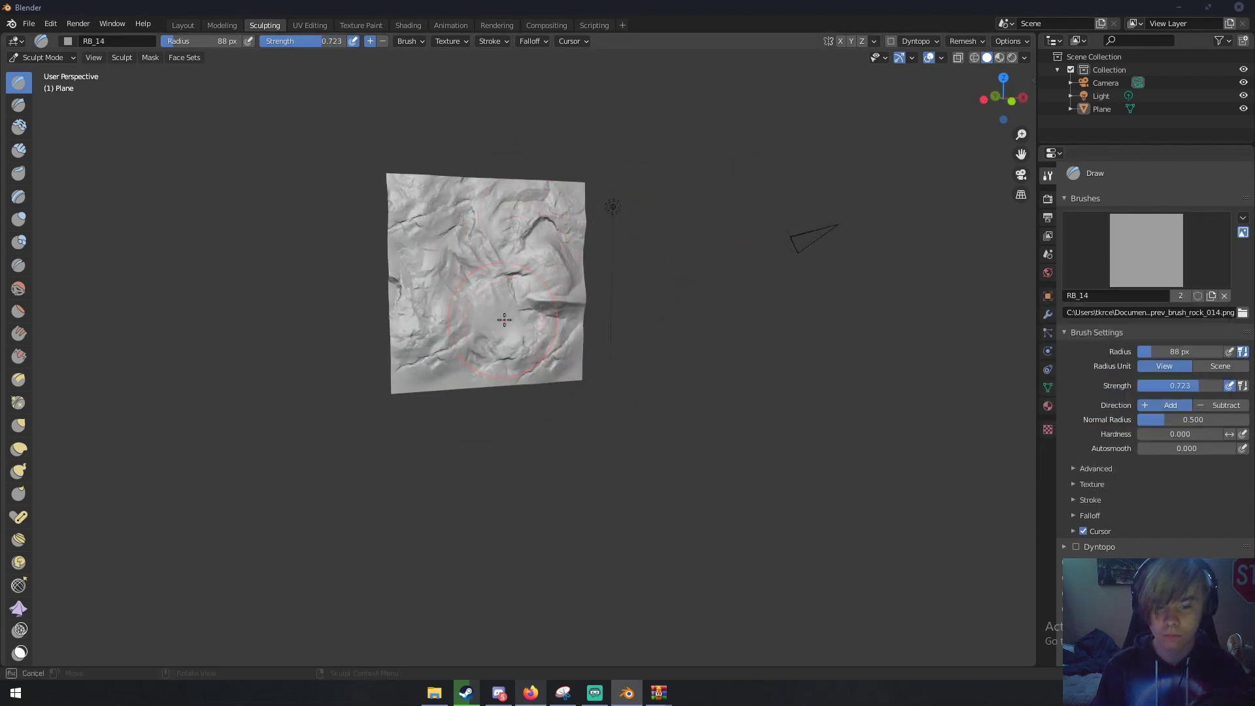
pyautogui.moveTo(539, 335)
pyautogui.mouseDown()
pyautogui.moveTo(497, 288)
pyautogui.moveTo(517, 340)
pyautogui.moveTo(457, 261)
pyautogui.moveTo(573, 348)
pyautogui.mouseUp()
pyautogui.moveTo(574, 348); pyautogui.dragTo(523, 366, button='middle')
pyautogui.scroll(3, 490, 378)
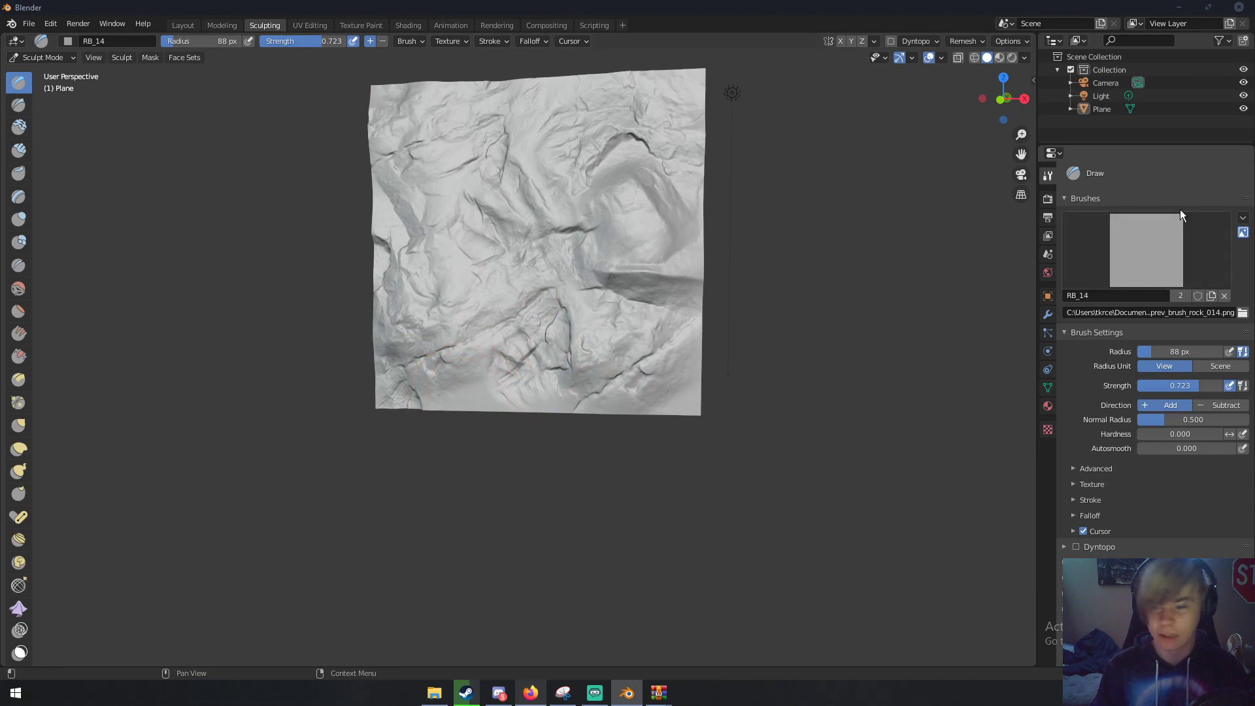
# Sculpt rock ridges into the plane's lower-left with the RB_18 brush.
pyautogui.click(1150, 249)
pyautogui.click(888, 448)
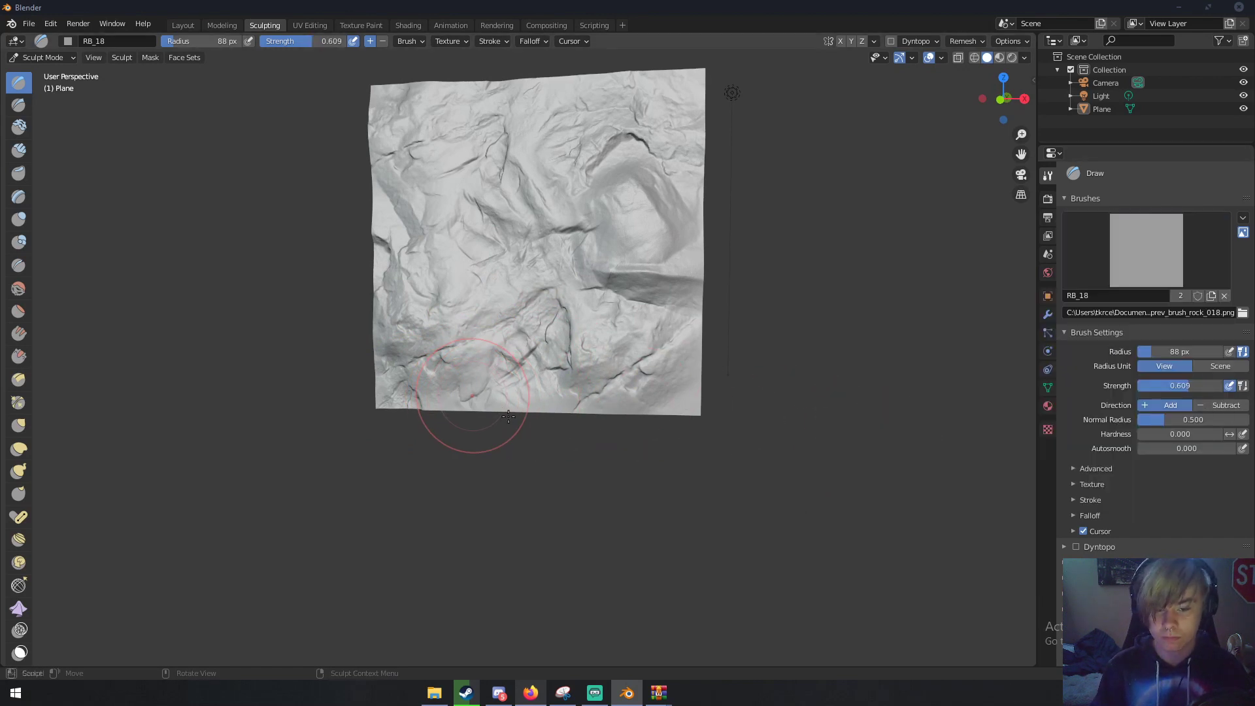
pyautogui.moveTo(539, 424); pyautogui.dragTo(551, 410)
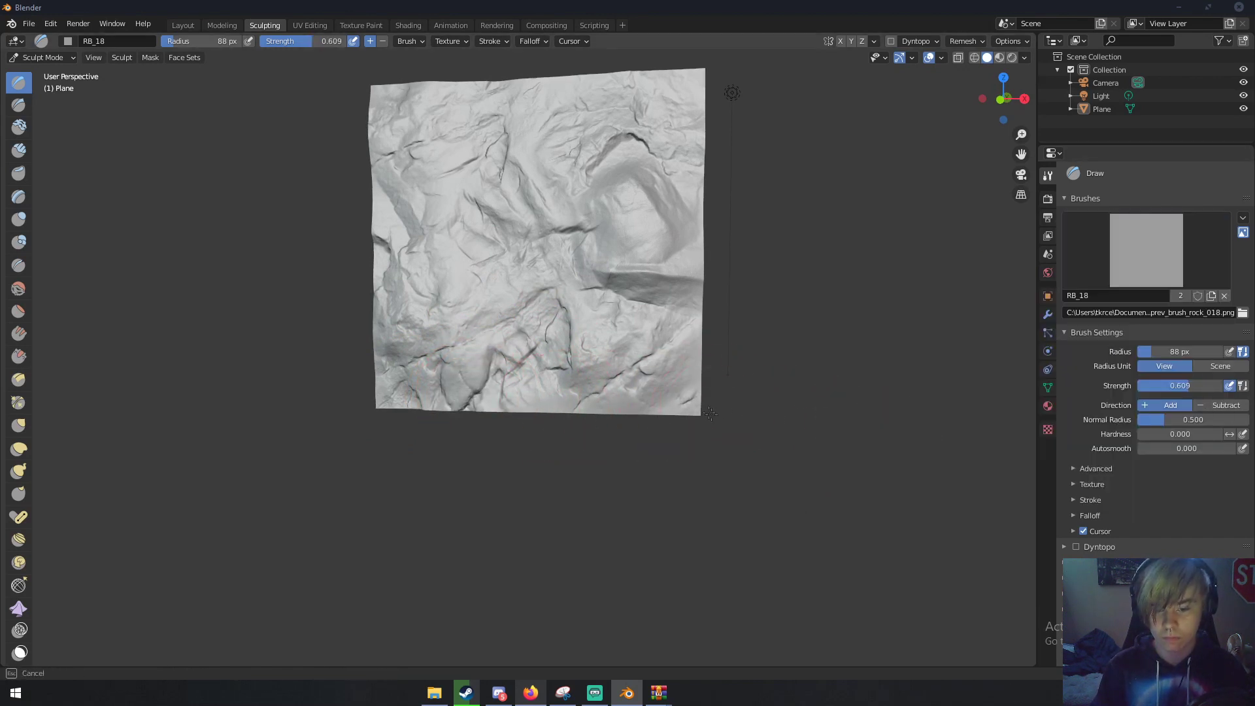
# Orbit and zoom around the plane to inspect the sculpted rock wall, including edge-on.
pyautogui.moveTo(673, 364)
pyautogui.mouseDown(button='middle')
pyautogui.moveTo(714, 364)
pyautogui.moveTo(477, 323)
pyautogui.moveTo(566, 333)
pyautogui.moveTo(504, 322)
pyautogui.moveTo(588, 331)
pyautogui.moveTo(621, 308)
pyautogui.moveTo(533, 267)
pyautogui.mouseUp(button='middle')
pyautogui.scroll(3, 566, 333)
pyautogui.scroll(3, 529, 297)
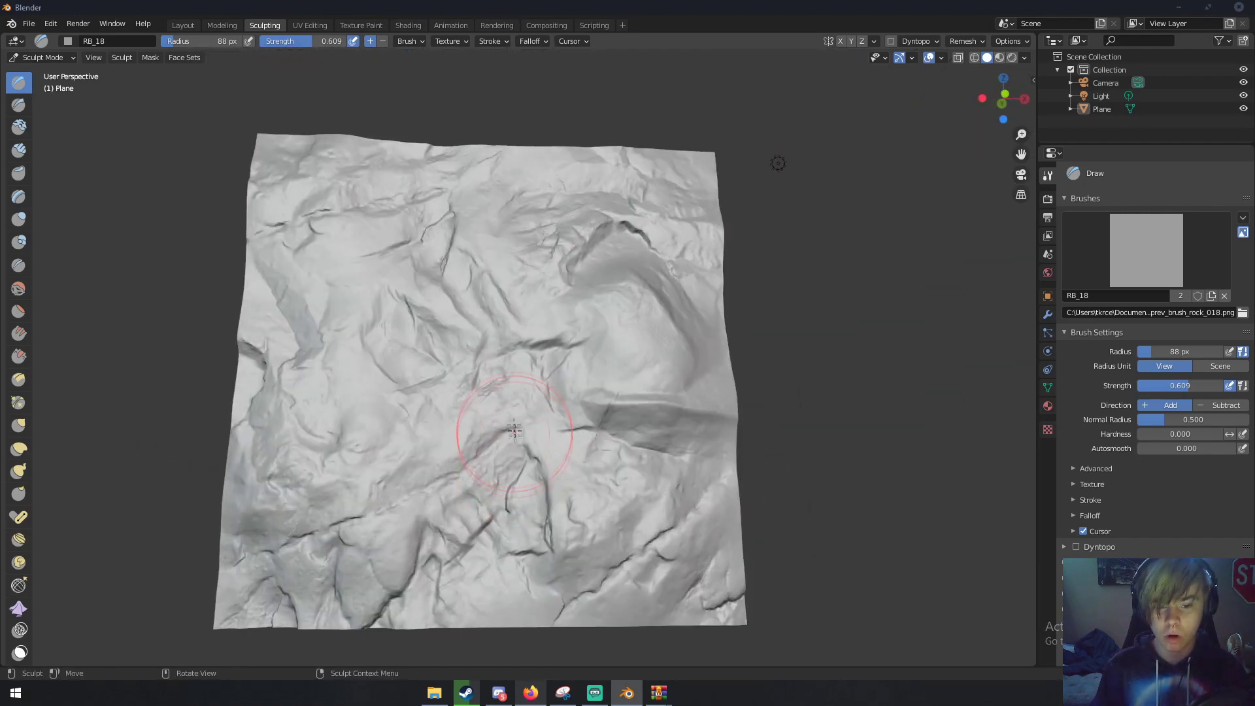
pyautogui.moveTo(515, 430); pyautogui.dragTo(504, 392, button='middle')
pyautogui.scroll(-5, 562, 304)
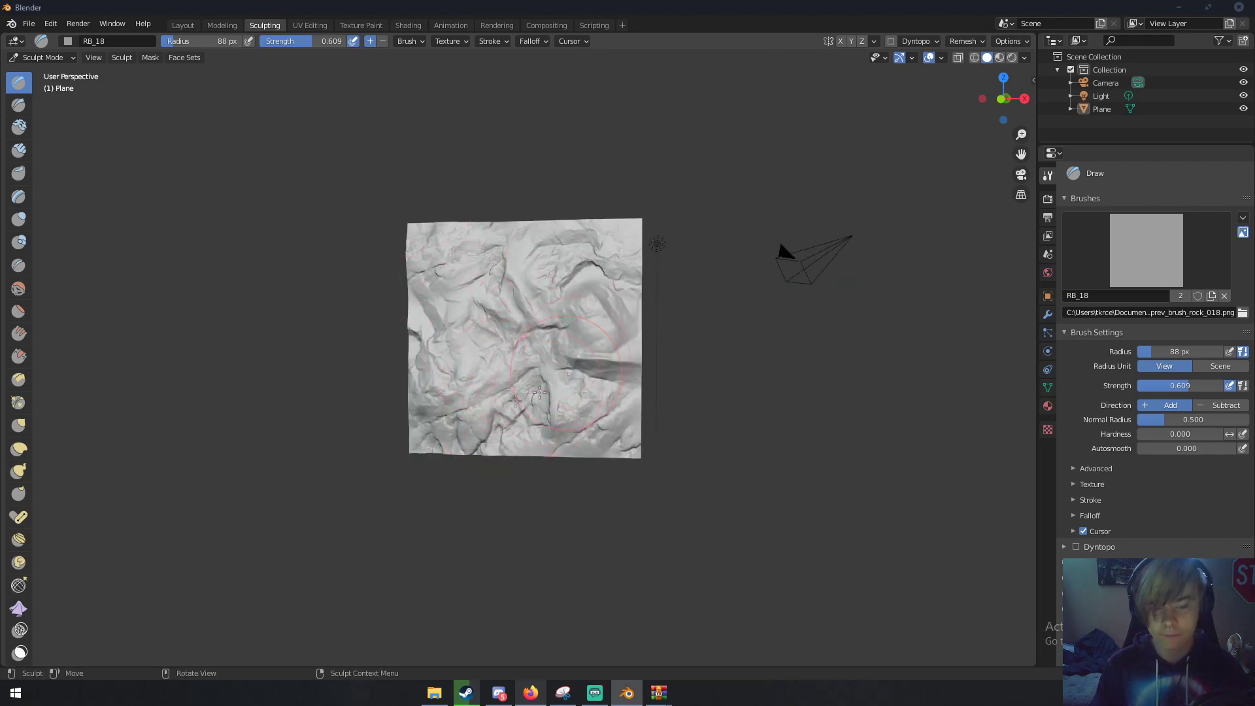
pyautogui.scroll(3, 523, 356)
pyautogui.moveTo(510, 322); pyautogui.dragTo(504, 350, button='middle')
pyautogui.scroll(5, 344, 300)
pyautogui.scroll(-6, 384, 308)
pyautogui.scroll(5, 593, 343)
pyautogui.scroll(-5, 517, 346)
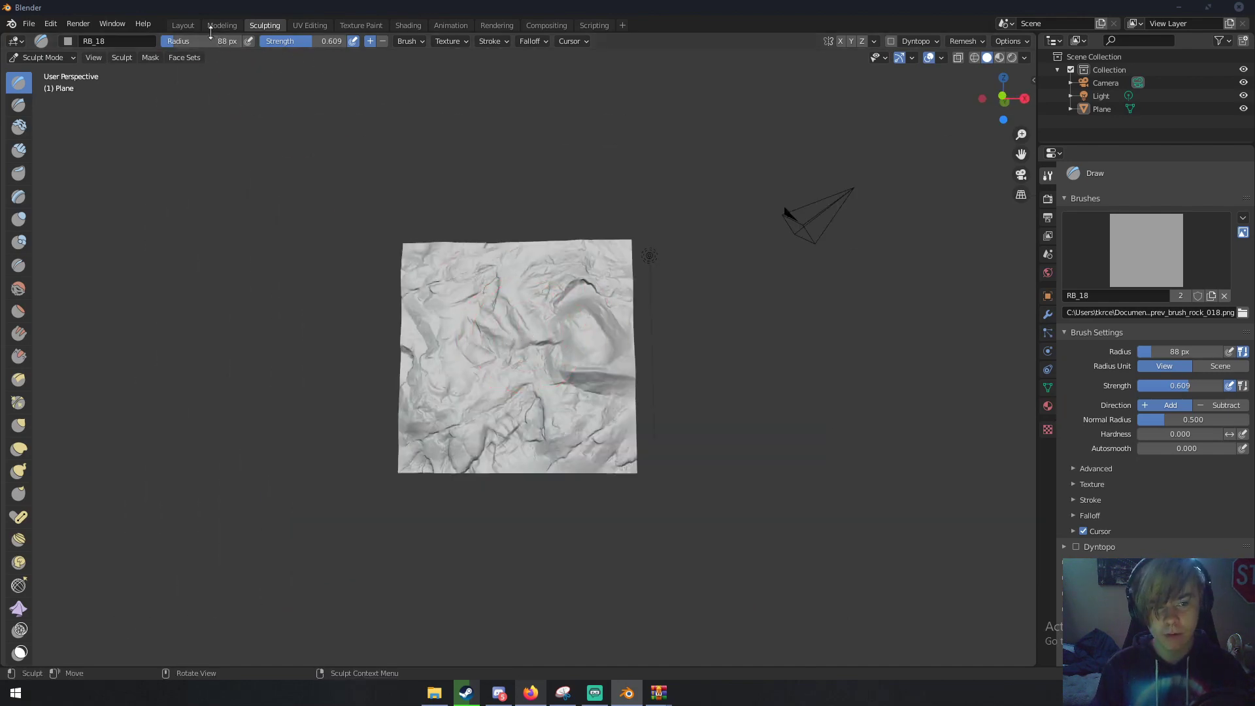
# In the Shading workspace, select the sculpted plane and create Material.001 with a Principled BSDF.
pyautogui.click(408, 25)
pyautogui.moveTo(554, 268); pyautogui.dragTo(646, 219, button='middle')
pyautogui.scroll(3, 618, 223)
pyautogui.click(617, 177)
pyautogui.moveTo(617, 177); pyautogui.dragTo(654, 313, button='middle')
pyautogui.click(633, 403)
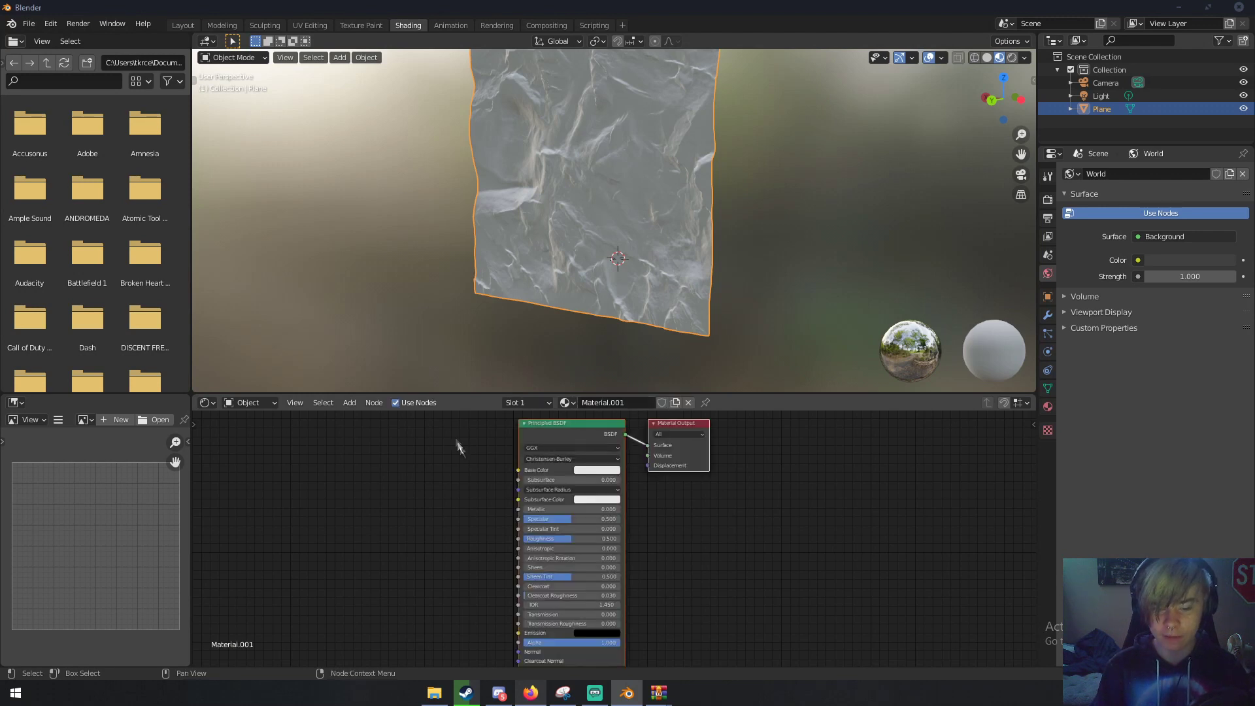
pyautogui.moveTo(470, 457); pyautogui.dragTo(506, 450, button='middle')
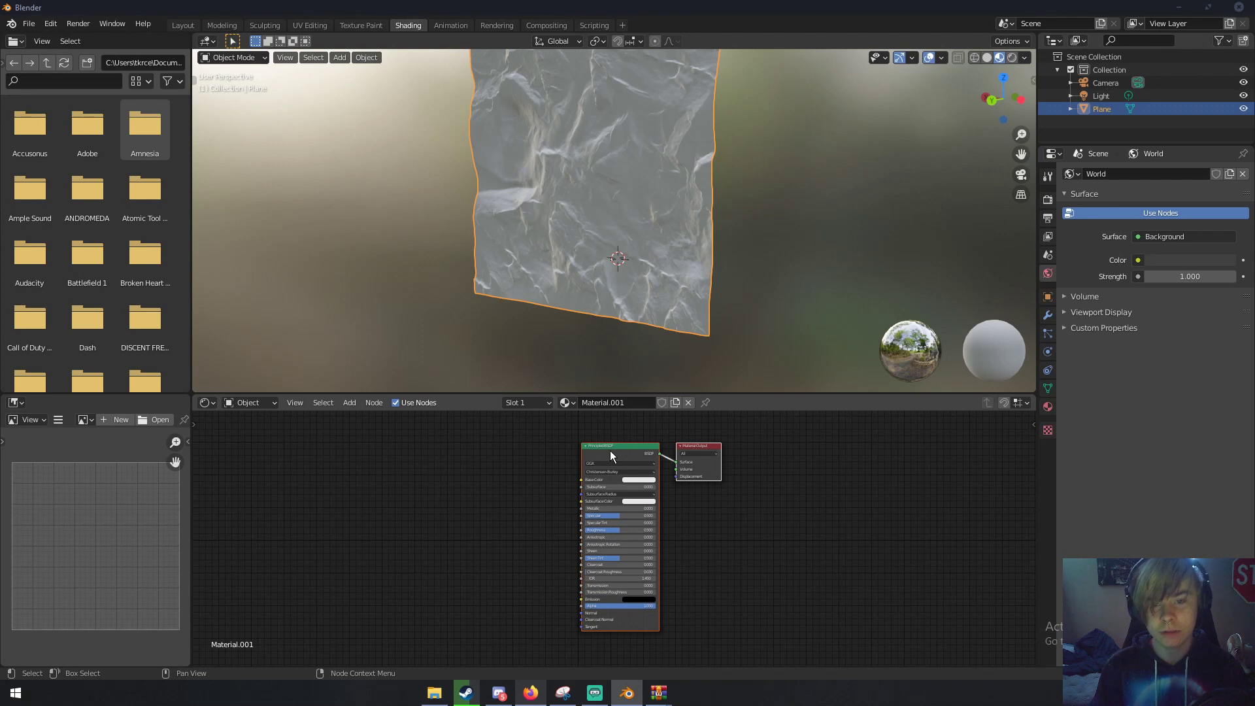
# In Preferences, search add-ons for 'node', enable Node Wrangler, and close the window.
pyautogui.click(51, 25)
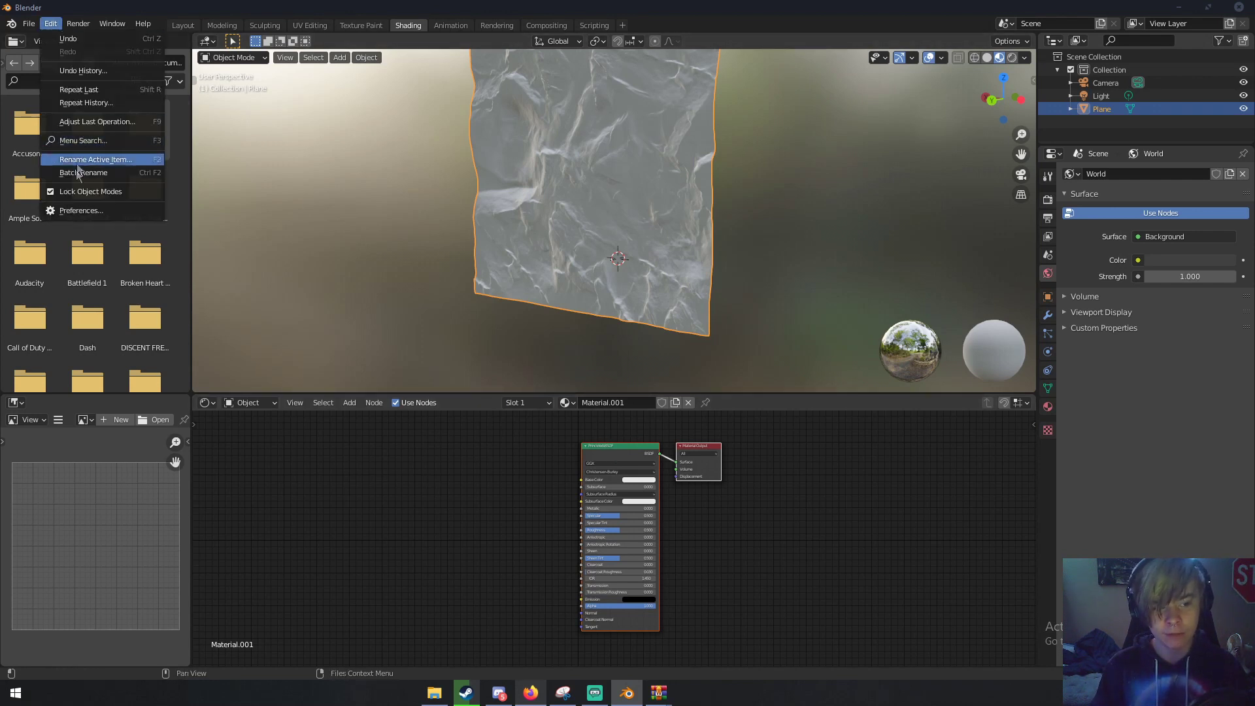
pyautogui.click(82, 211)
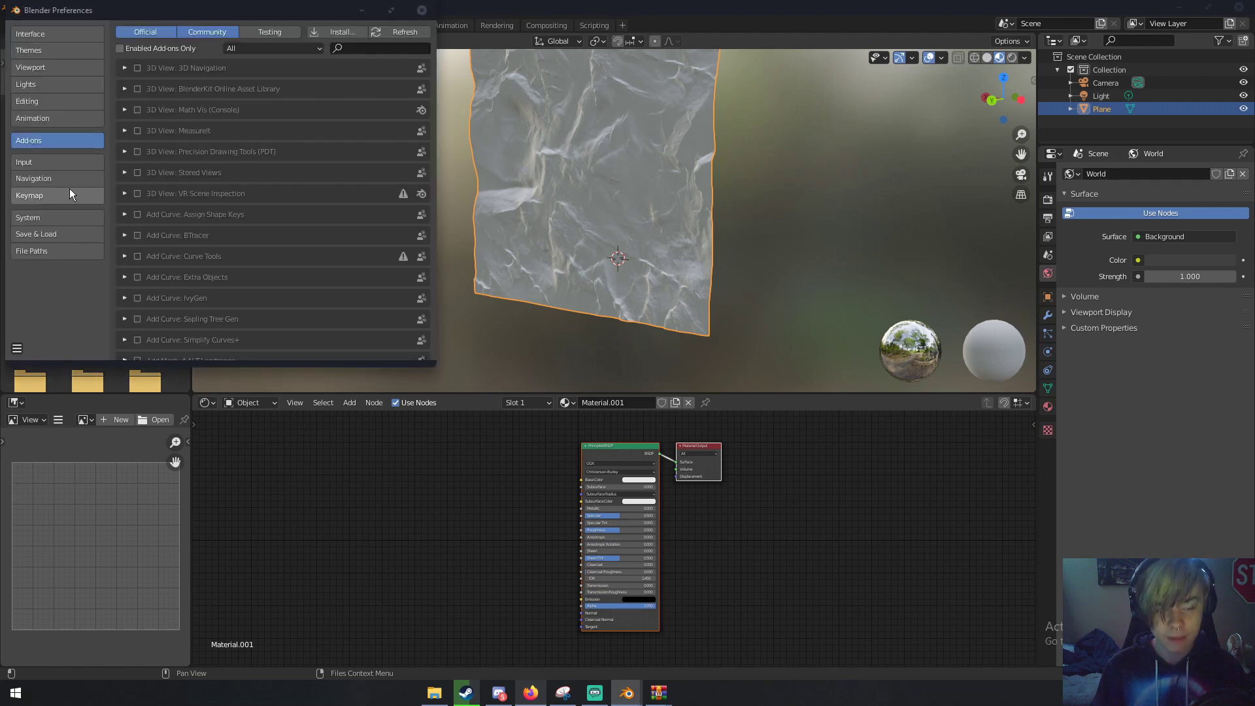
pyautogui.click(360, 49)
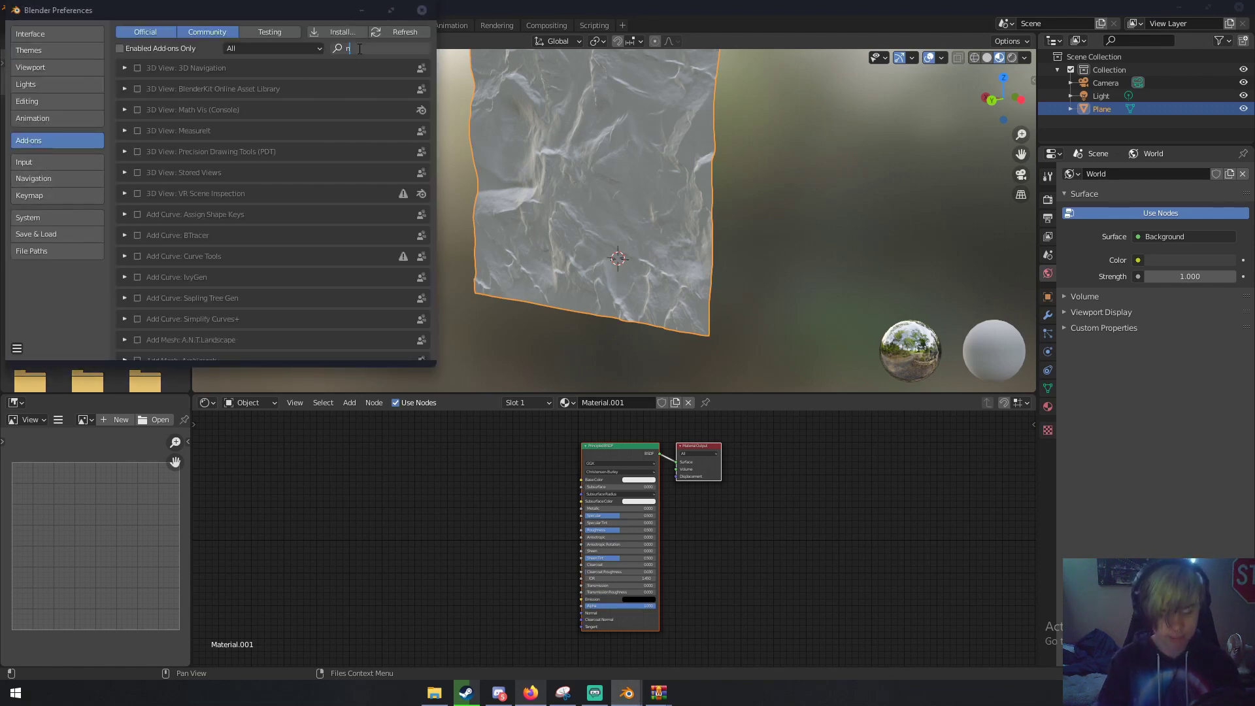
pyautogui.write('node')
pyautogui.press('Return')
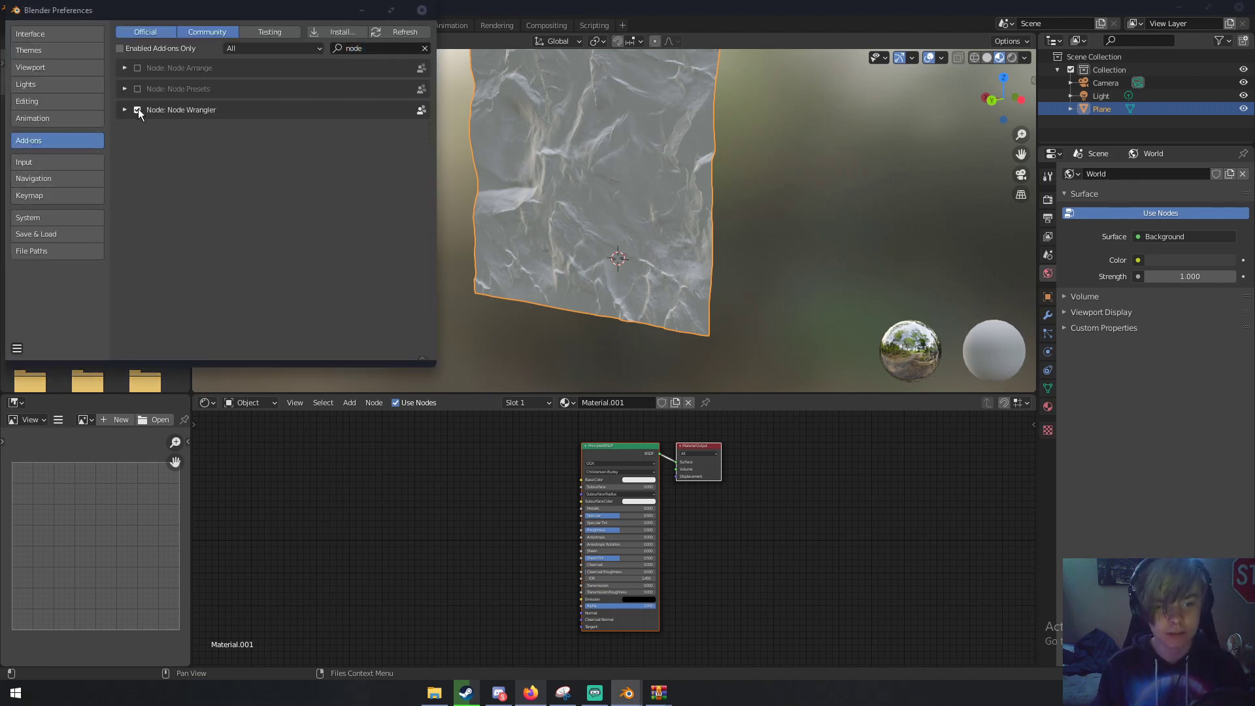
pyautogui.click(16, 350)
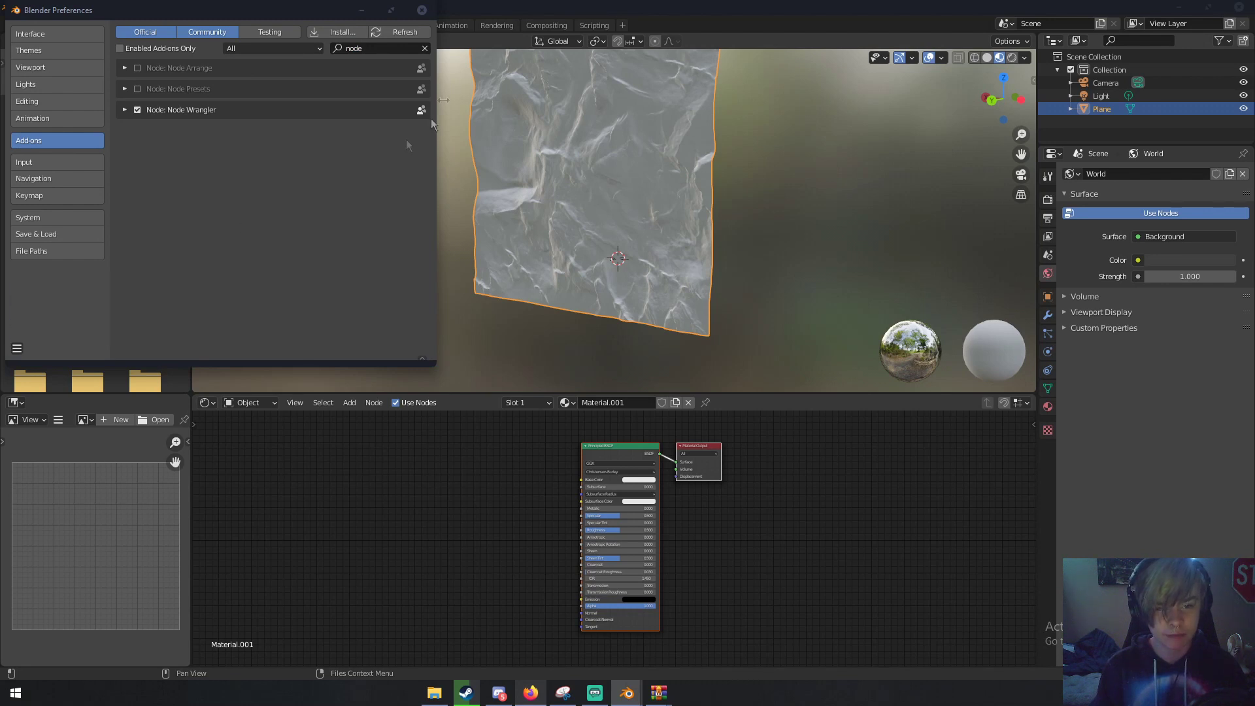
pyautogui.click(421, 9)
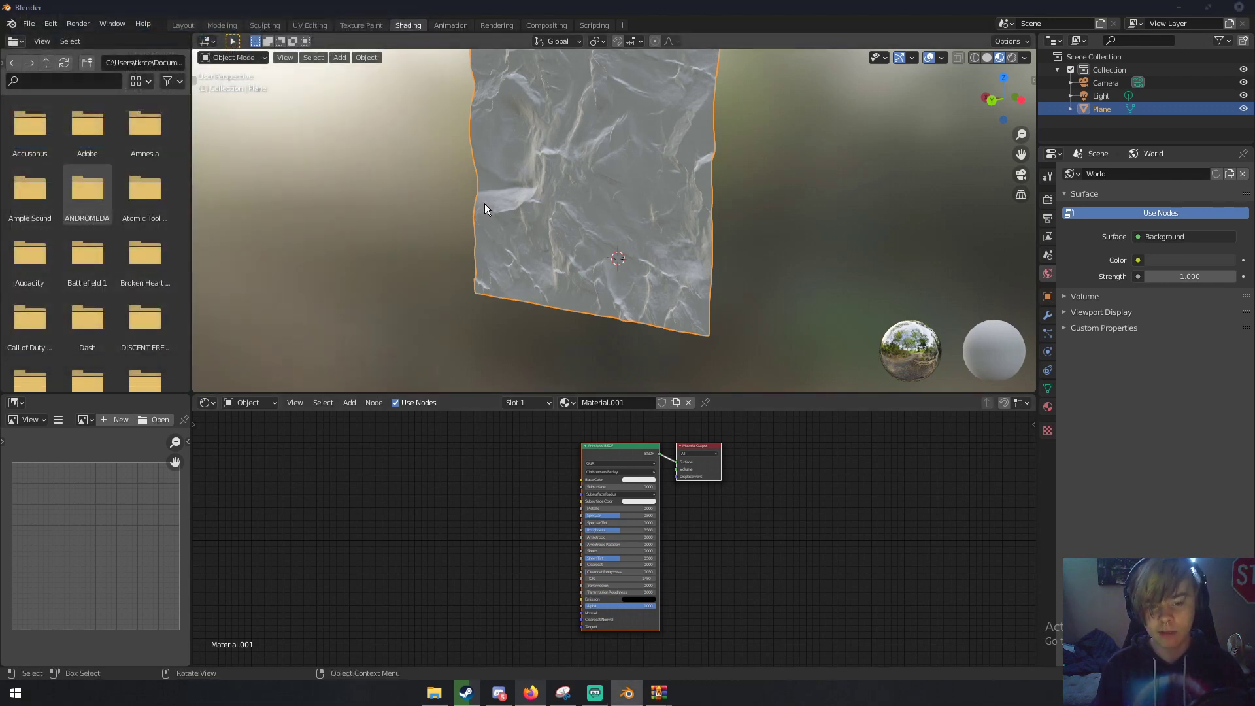
# Select the Principled BSDF node and launch Node Wrangler's Principled Texture Setup with Ctrl+Shift+T.
pyautogui.moveTo(484, 202); pyautogui.dragTo(535, 196, button='middle')
pyautogui.scroll(4, 535, 196)
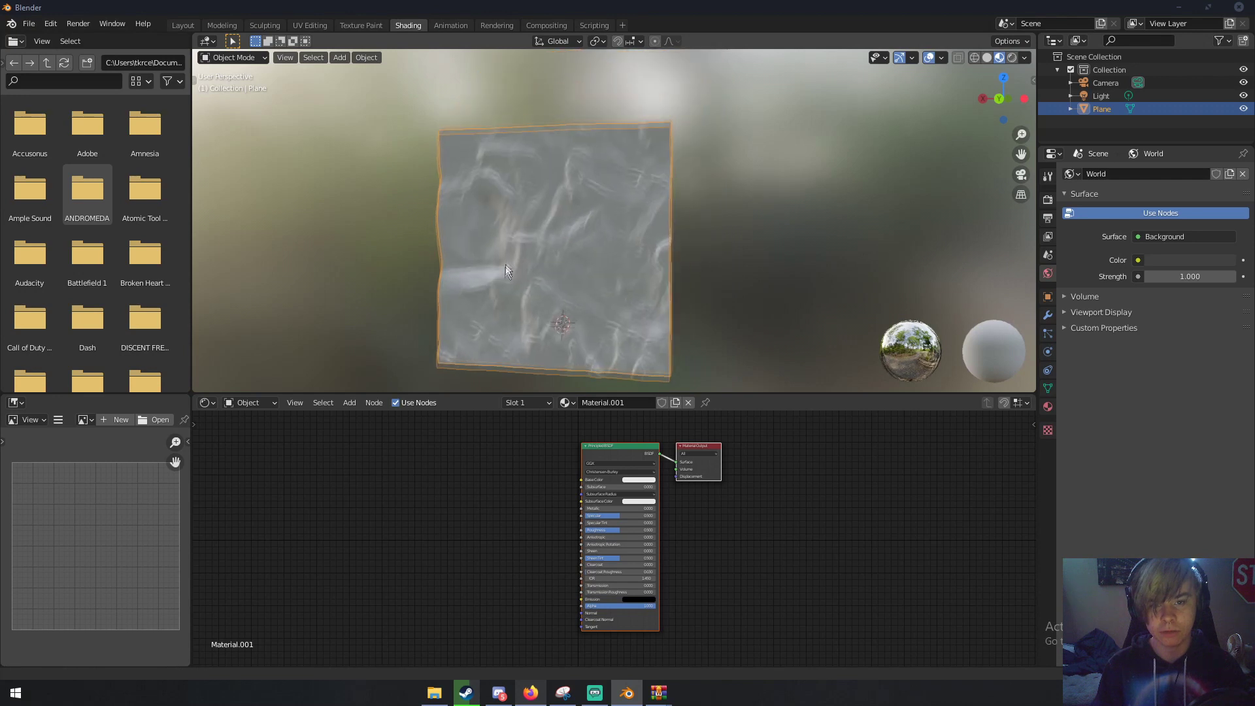
pyautogui.moveTo(509, 265)
pyautogui.keyDown('shift'); pyautogui.mouseDown(button='middle')
pyautogui.moveTo(528, 236)
pyautogui.moveTo(512, 254)
pyautogui.mouseUp(button='middle'); pyautogui.keyUp('shift')
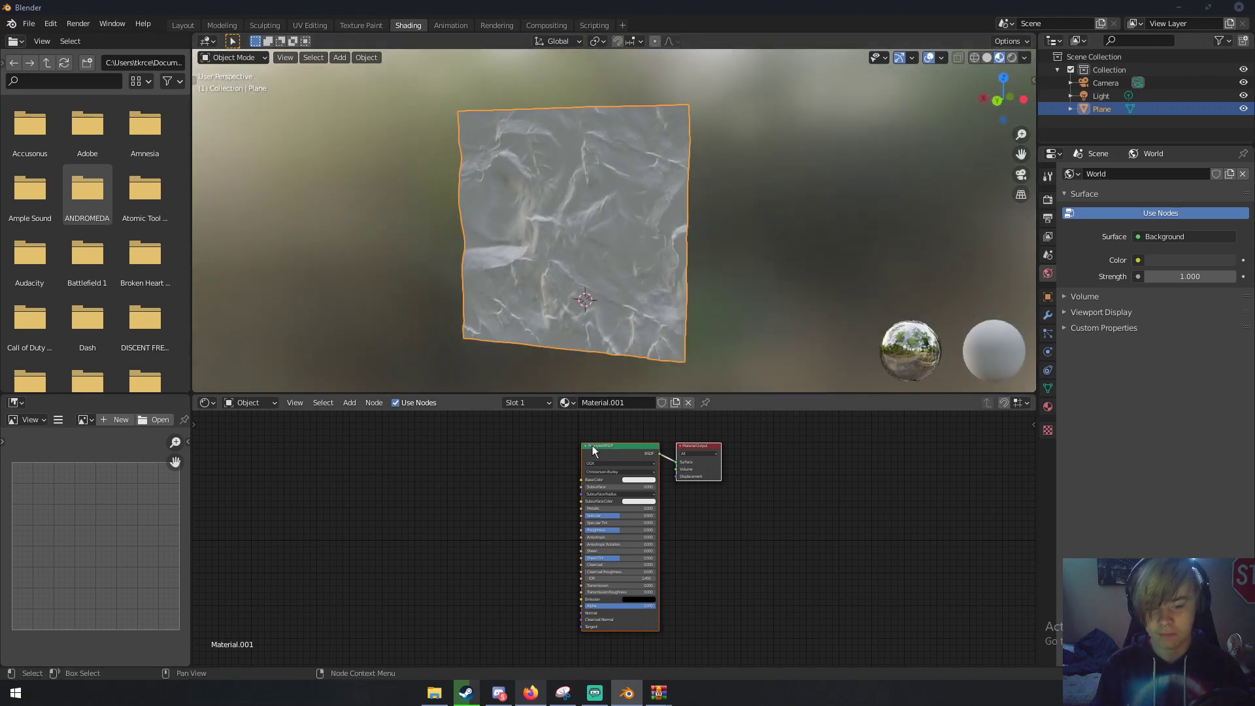
pyautogui.click(614, 446)
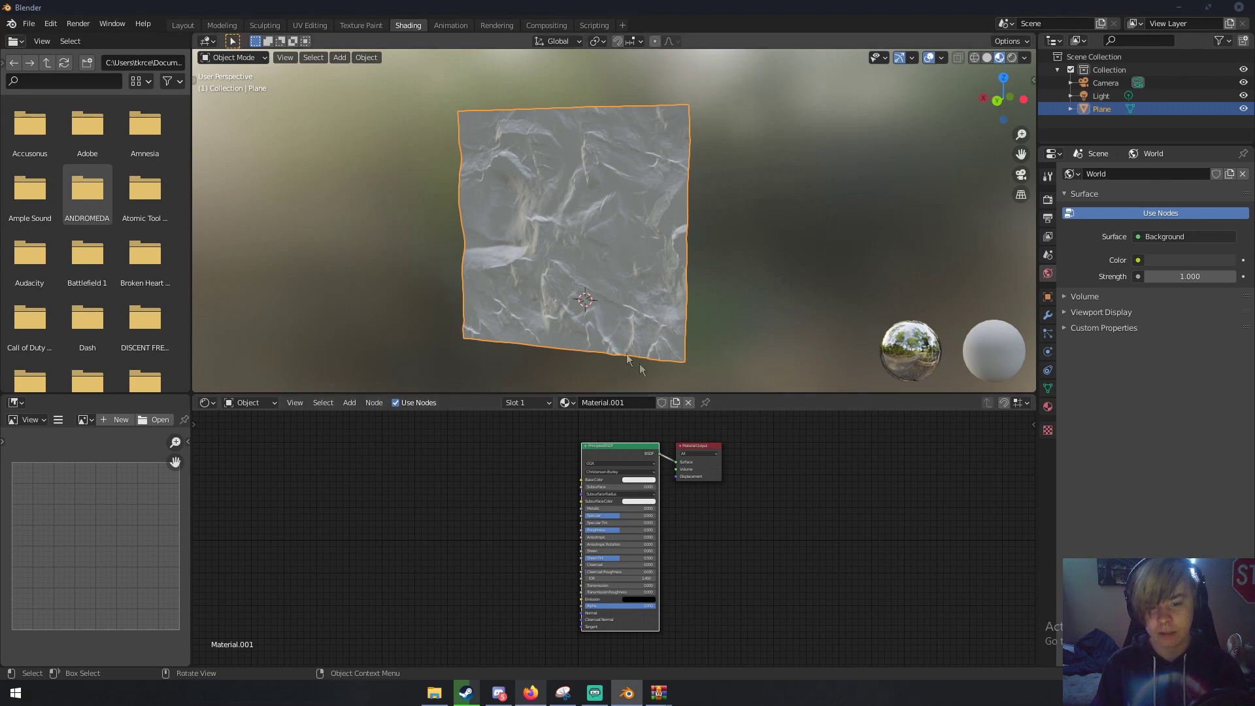
pyautogui.moveTo(631, 361); pyautogui.dragTo(594, 321, button='middle')
pyautogui.scroll(3, 617, 316)
pyautogui.scroll(-3, 618, 320)
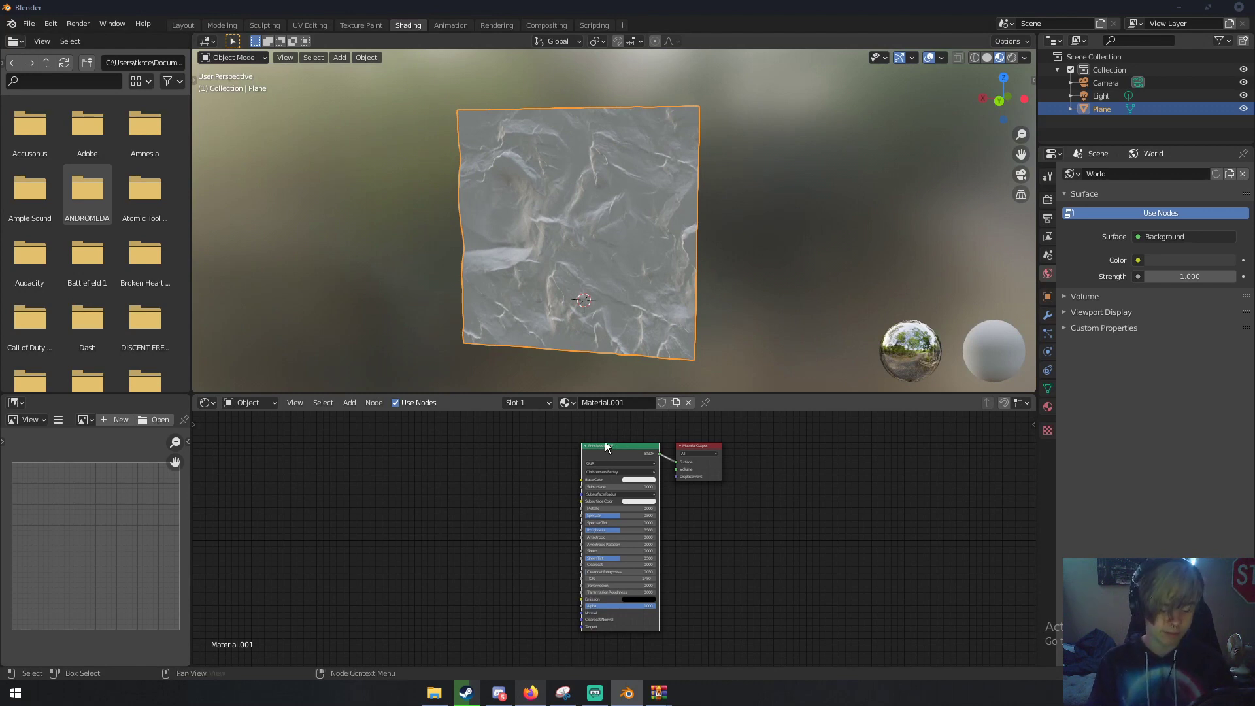
pyautogui.hotkey('ctrl', 'shift', 't')
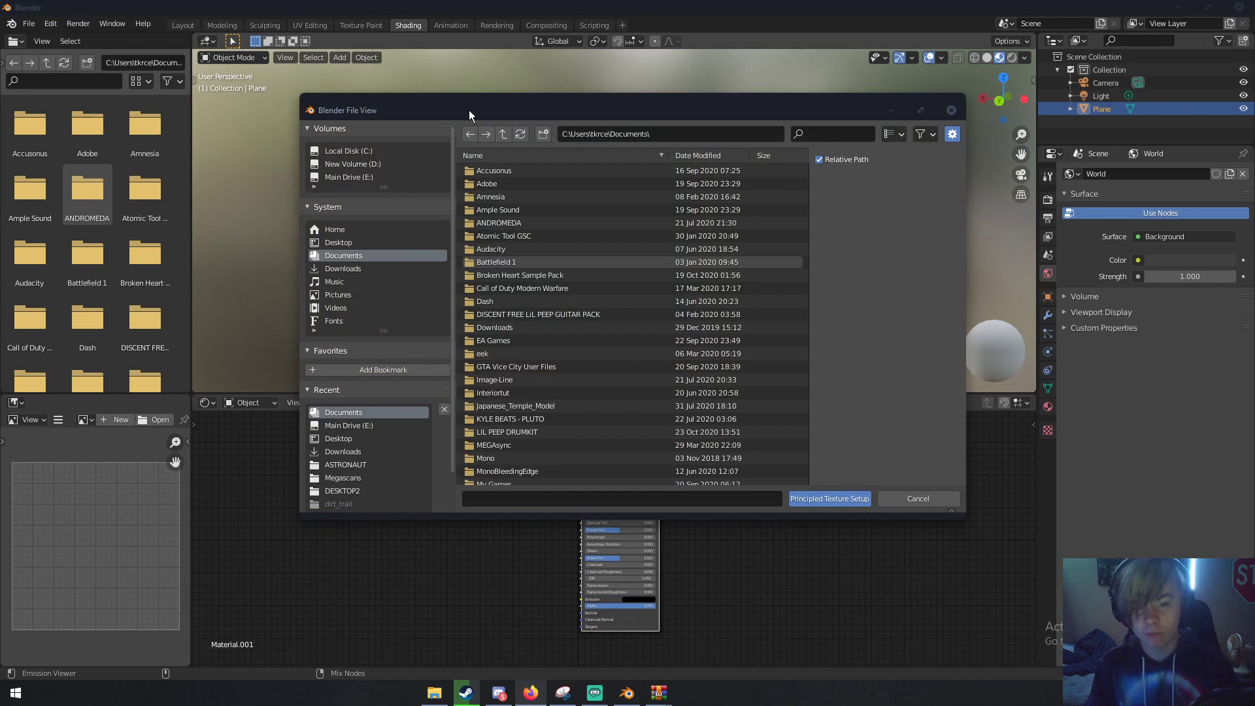
# In the Music folder, select Rock031_4K_AmbientOcclusion.jpg through Rock031_4K_Roughness.jpg and build the texture nodes.
pyautogui.click(340, 281)
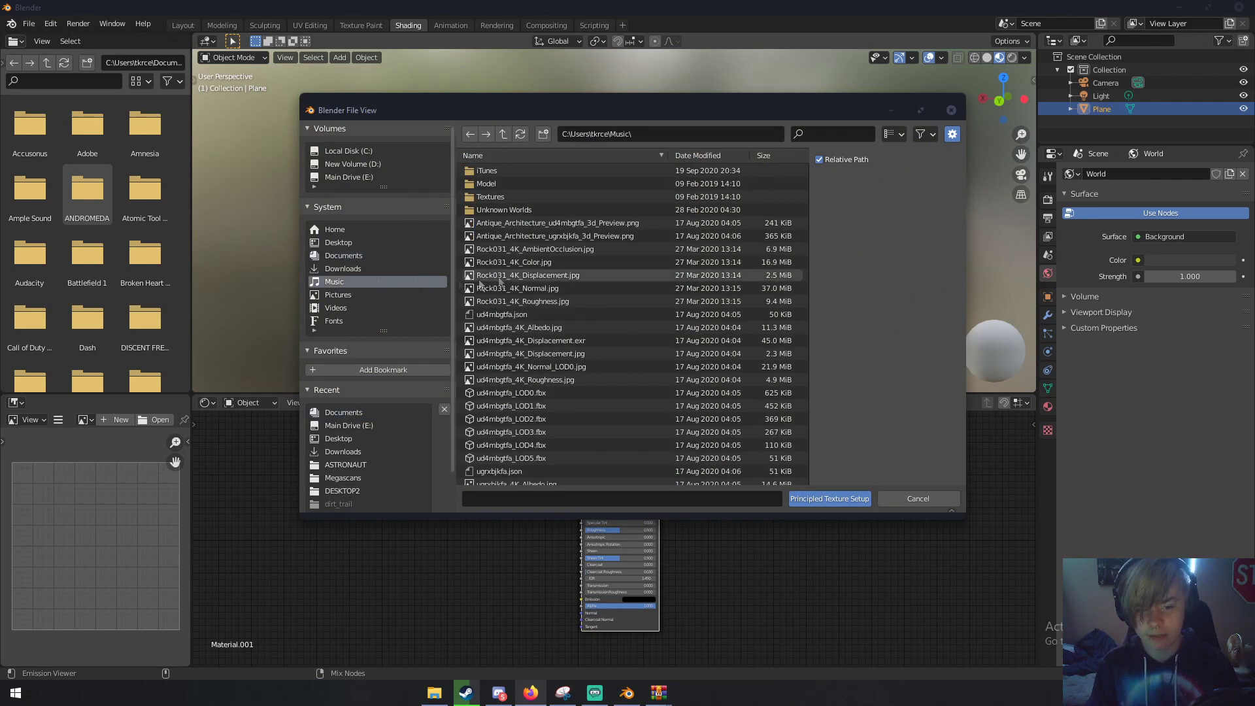
pyautogui.click(559, 249)
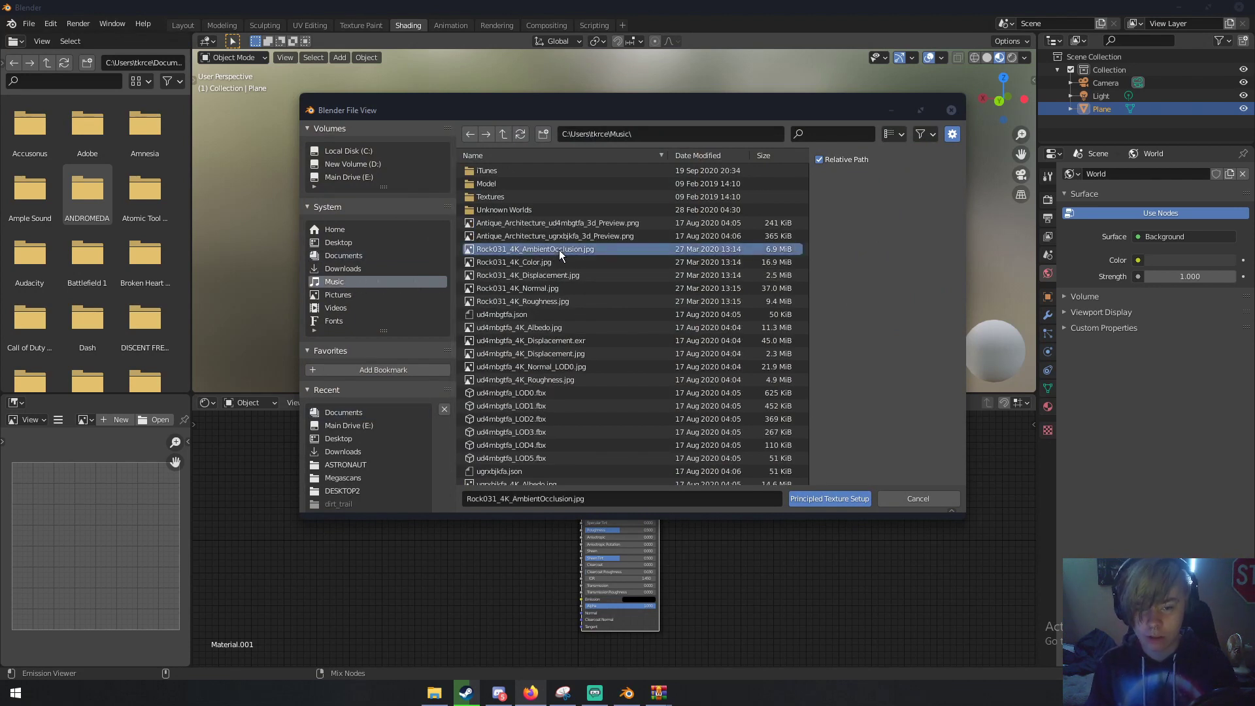
pyautogui.keyDown('shift'); pyautogui.click(551, 302); pyautogui.keyUp('shift')
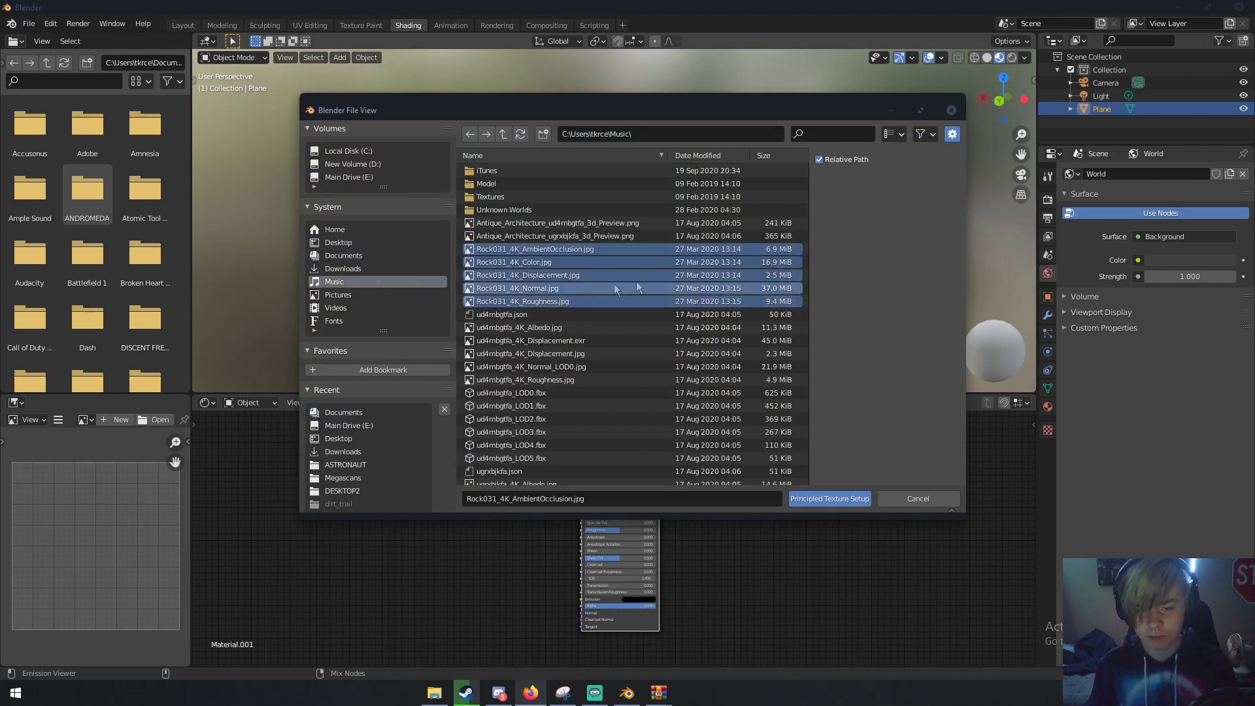
pyautogui.click(822, 499)
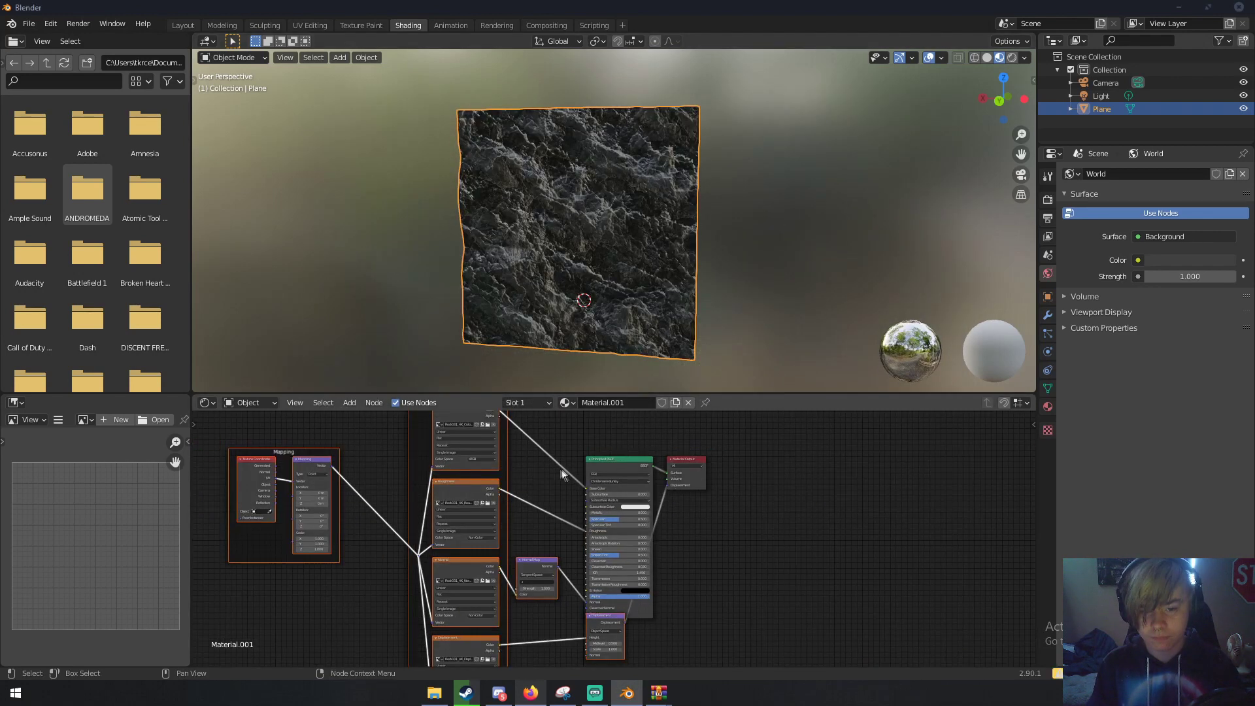
# Inspect the rock-textured plane and new texture nodes, then open the file area's Editor Type menu.
pyautogui.moveTo(585, 323); pyautogui.dragTo(636, 308, button='middle')
pyautogui.scroll(4, 637, 308)
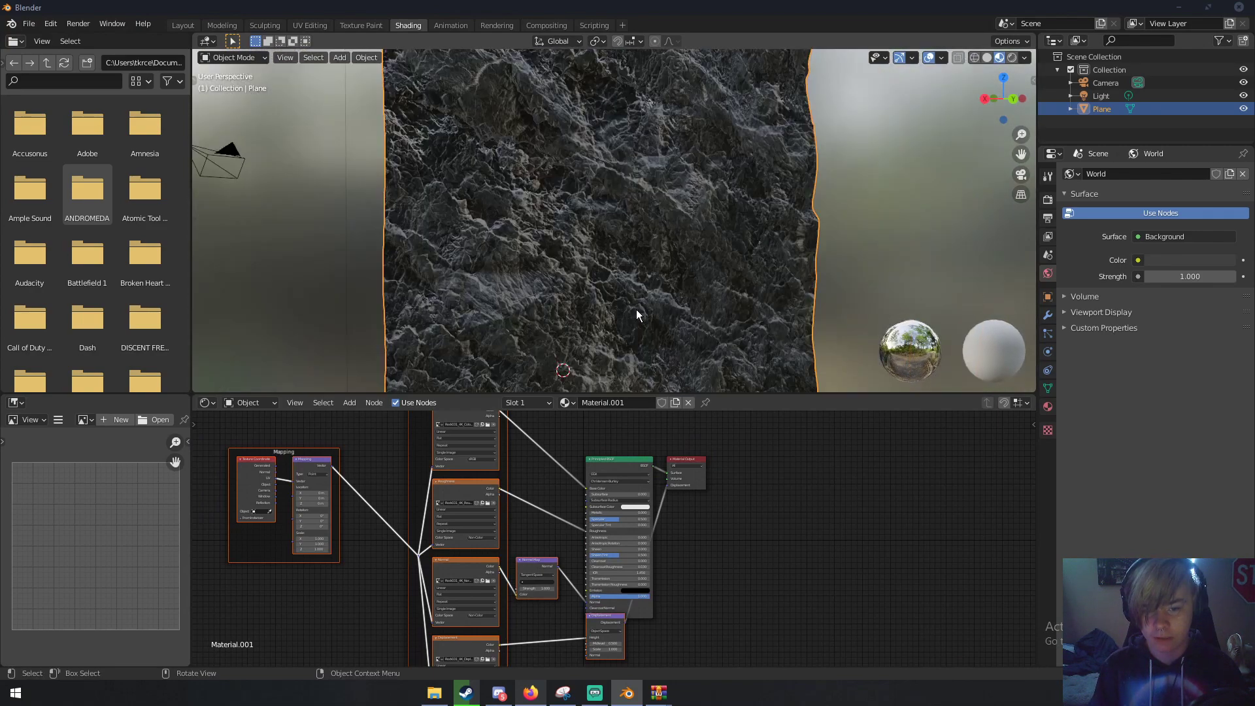
pyautogui.scroll(-2, 549, 496)
pyautogui.moveTo(545, 521)
pyautogui.mouseDown(button='middle')
pyautogui.moveTo(527, 473)
pyautogui.moveTo(544, 526)
pyautogui.mouseUp(button='middle')
pyautogui.scroll(5, 497, 460)
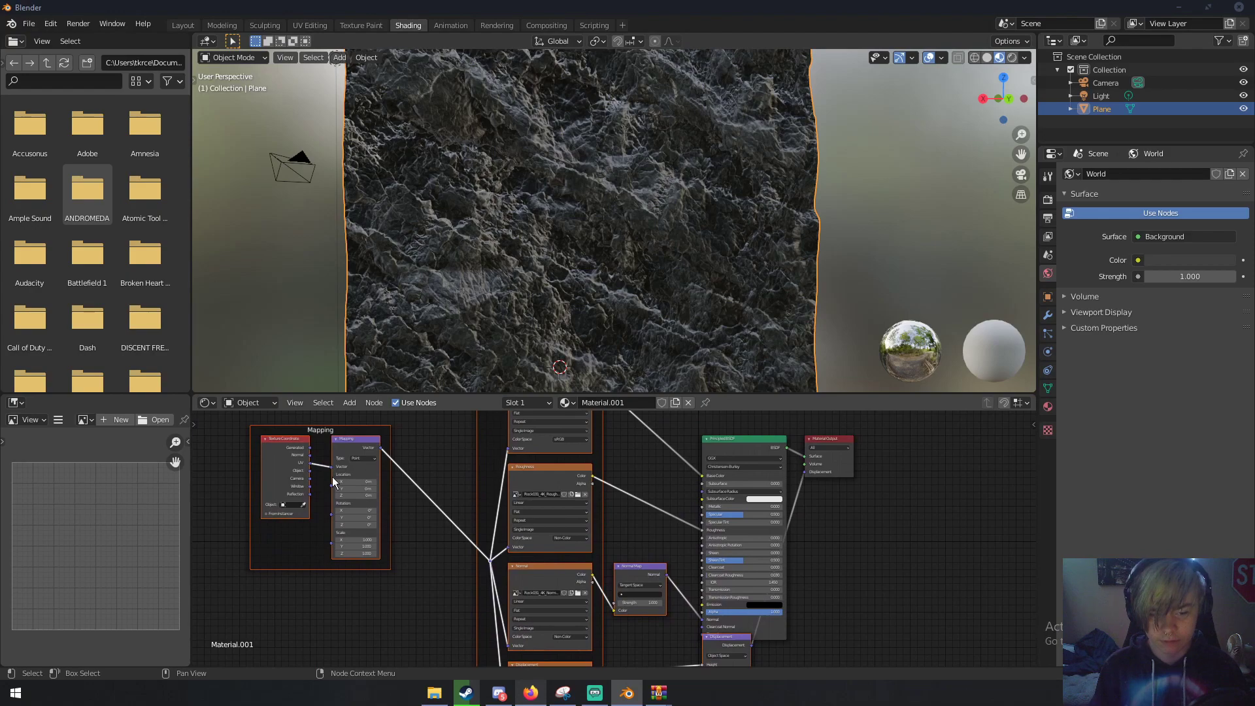
pyautogui.scroll(2, 336, 460)
pyautogui.moveTo(516, 288); pyautogui.dragTo(380, 304, button='middle')
pyautogui.scroll(3, 497, 336)
pyautogui.scroll(-2, 497, 335)
pyautogui.scroll(3, 491, 294)
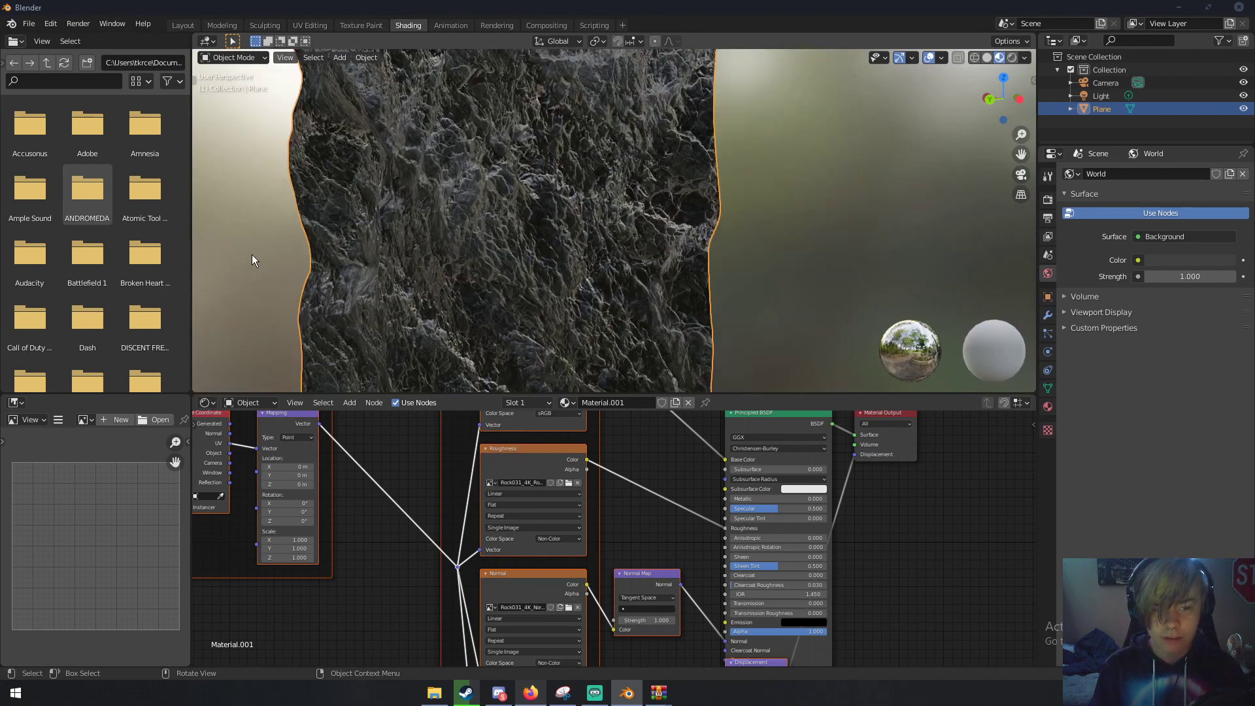
pyautogui.click(16, 41)
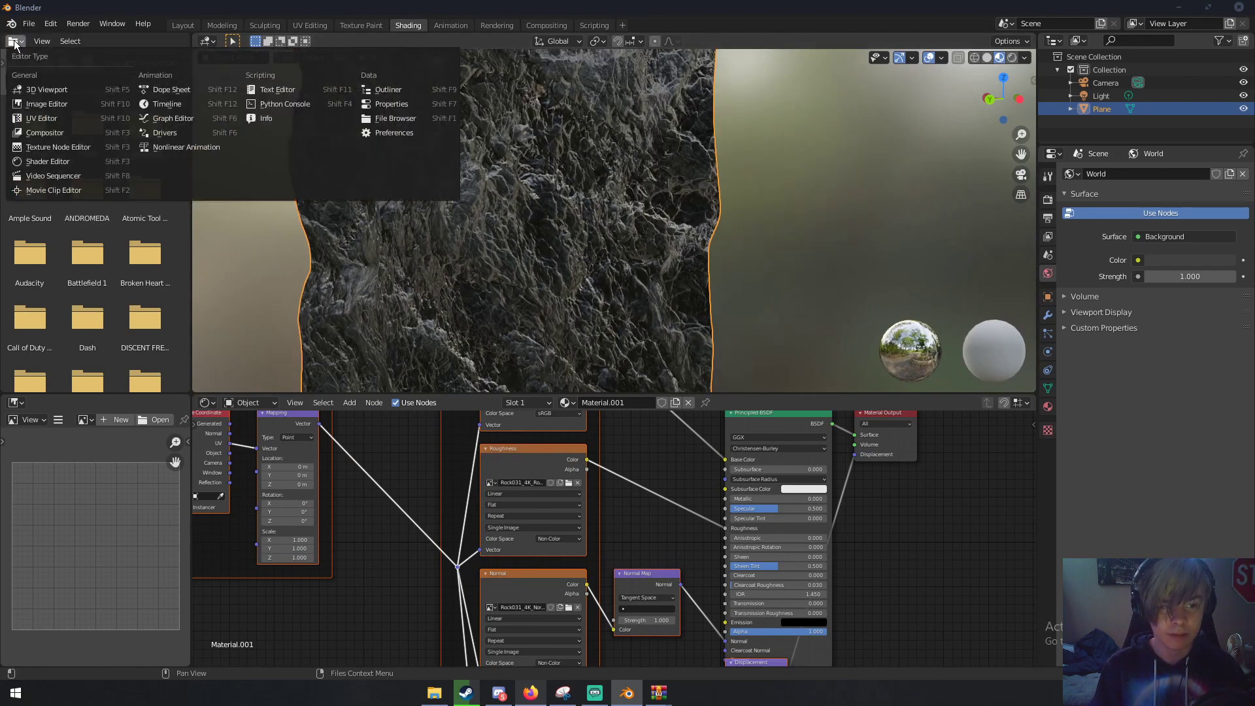
# Turn the file area into an Image Editor, enter Edit Mode, and hide viewport overlays.
pyautogui.click(36, 119)
pyautogui.scroll(-4, 347, 219)
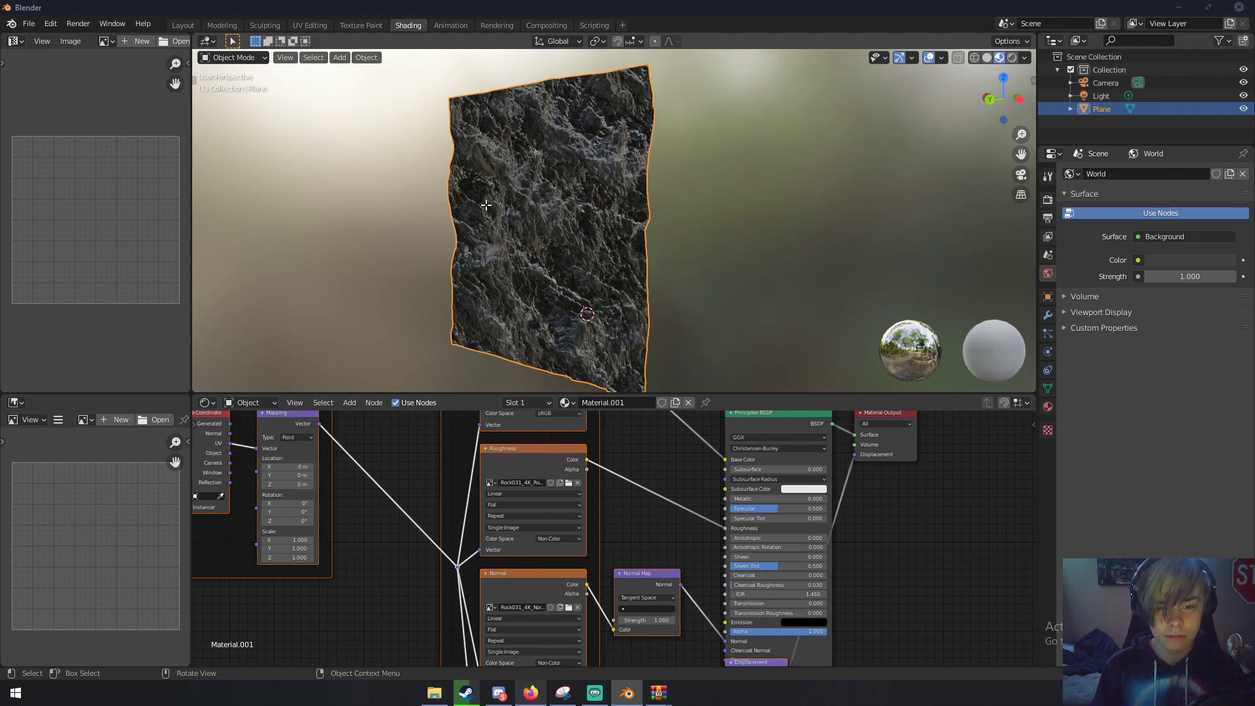
pyautogui.press('Tab')
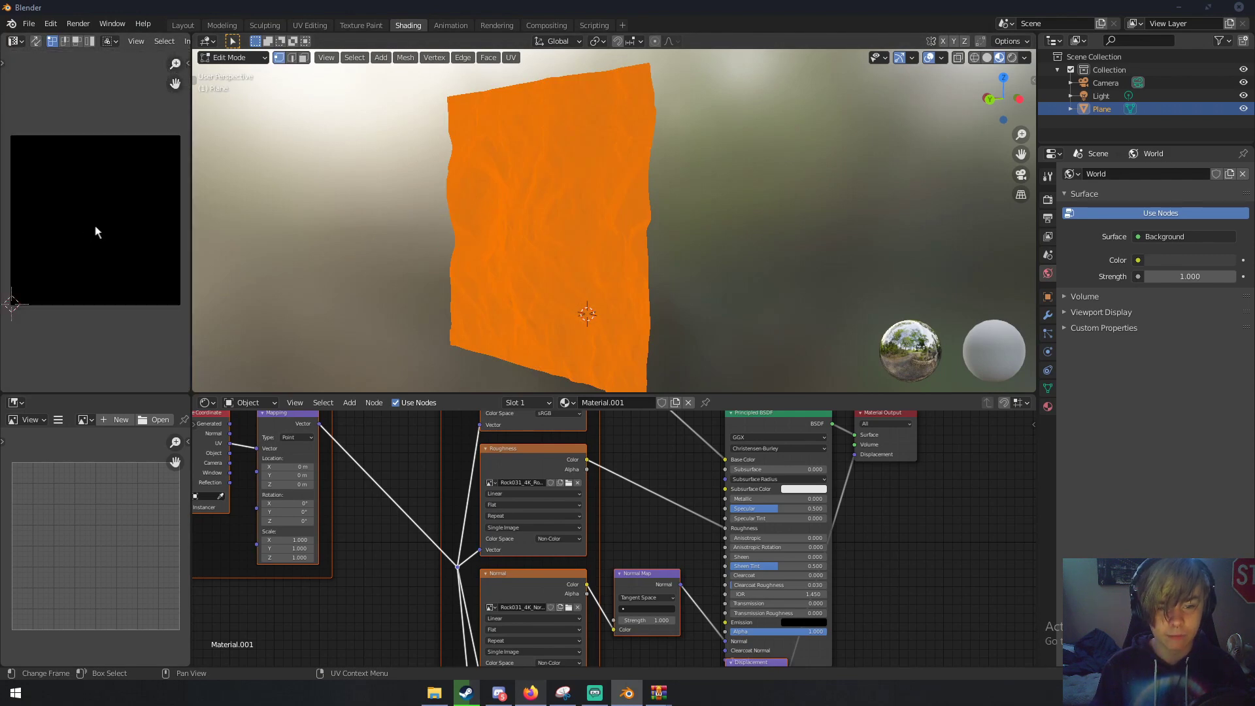
pyautogui.moveTo(366, 222); pyautogui.dragTo(834, 87, button='middle')
pyautogui.click(929, 57)
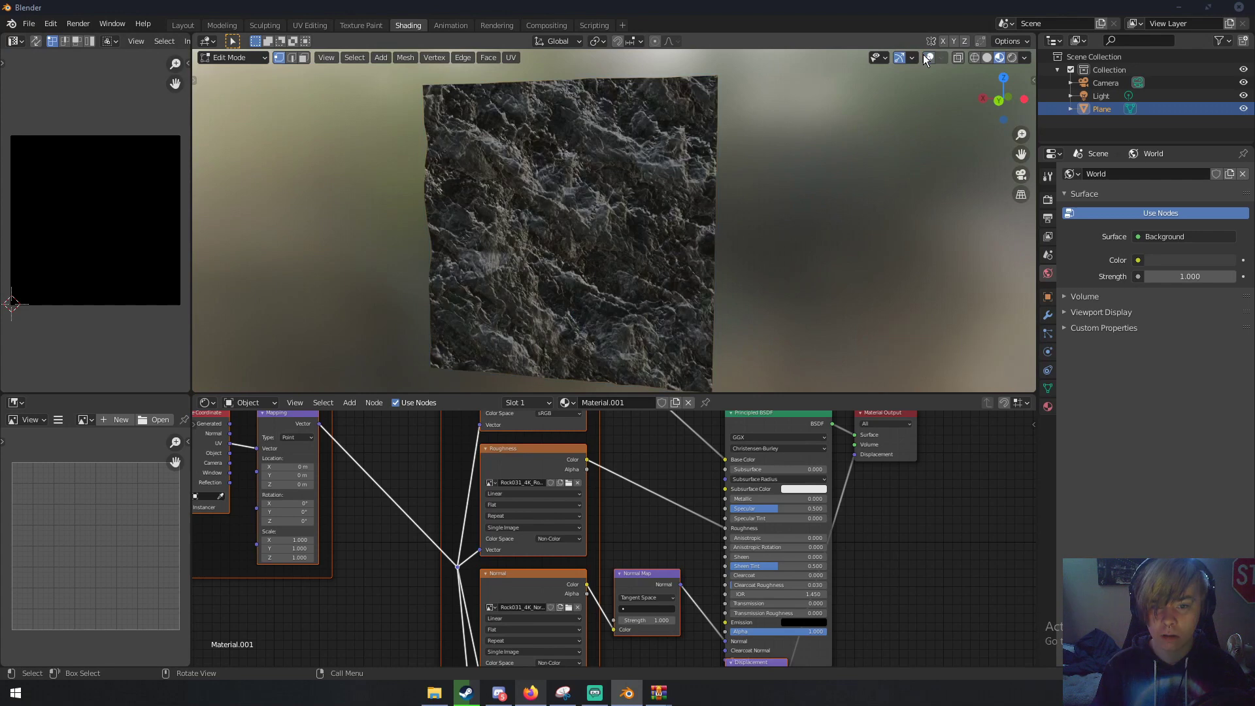
pyautogui.scroll(-2, 126, 209)
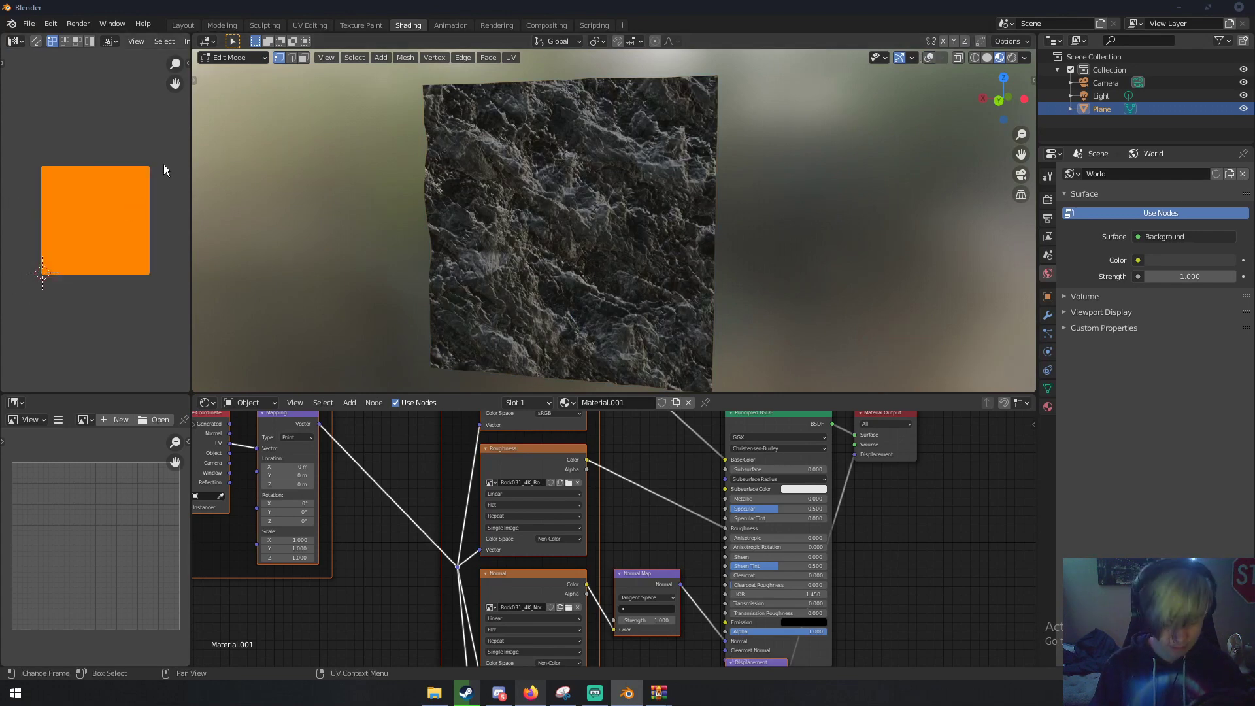
# Rotate the plane's UV square to reorient the rock texture, then check the result.
pyautogui.press('s')
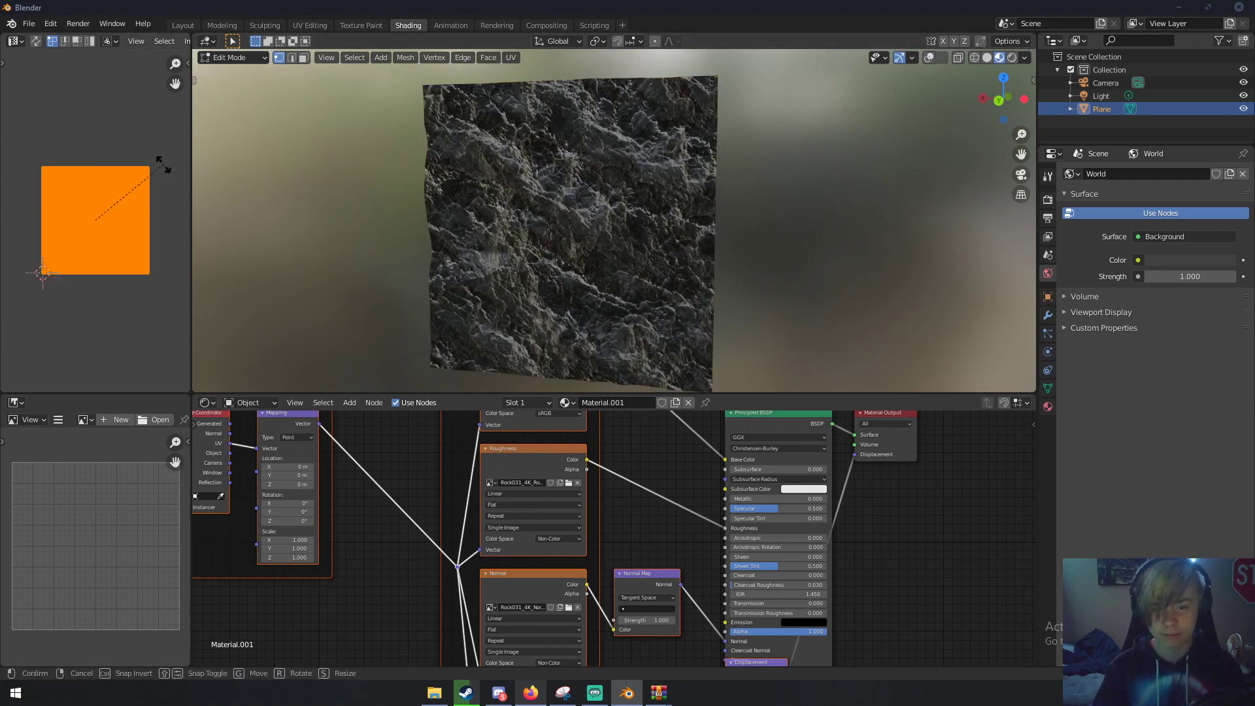
pyautogui.press('r')
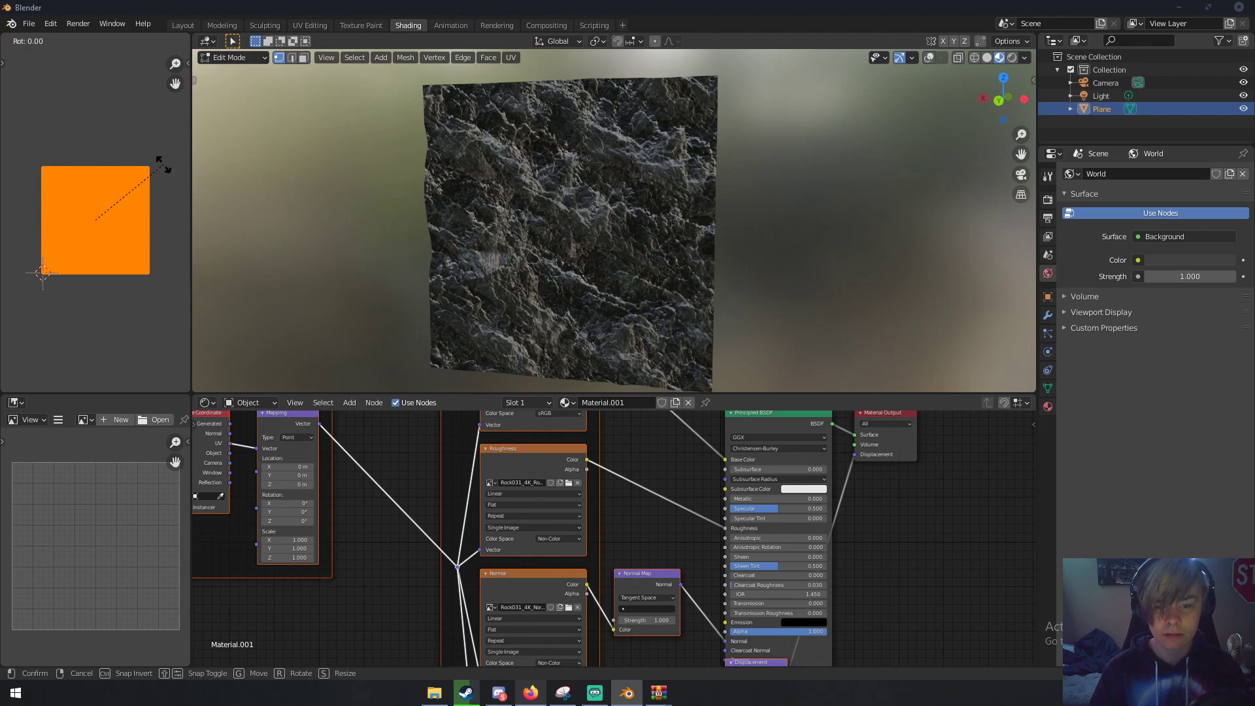
pyautogui.click(164, 164)
pyautogui.moveTo(562, 196); pyautogui.dragTo(292, 172, button='middle')
pyautogui.scroll(3, 571, 180)
pyautogui.scroll(-2, 631, 468)
pyautogui.moveTo(512, 210); pyautogui.dragTo(701, 235, button='middle')
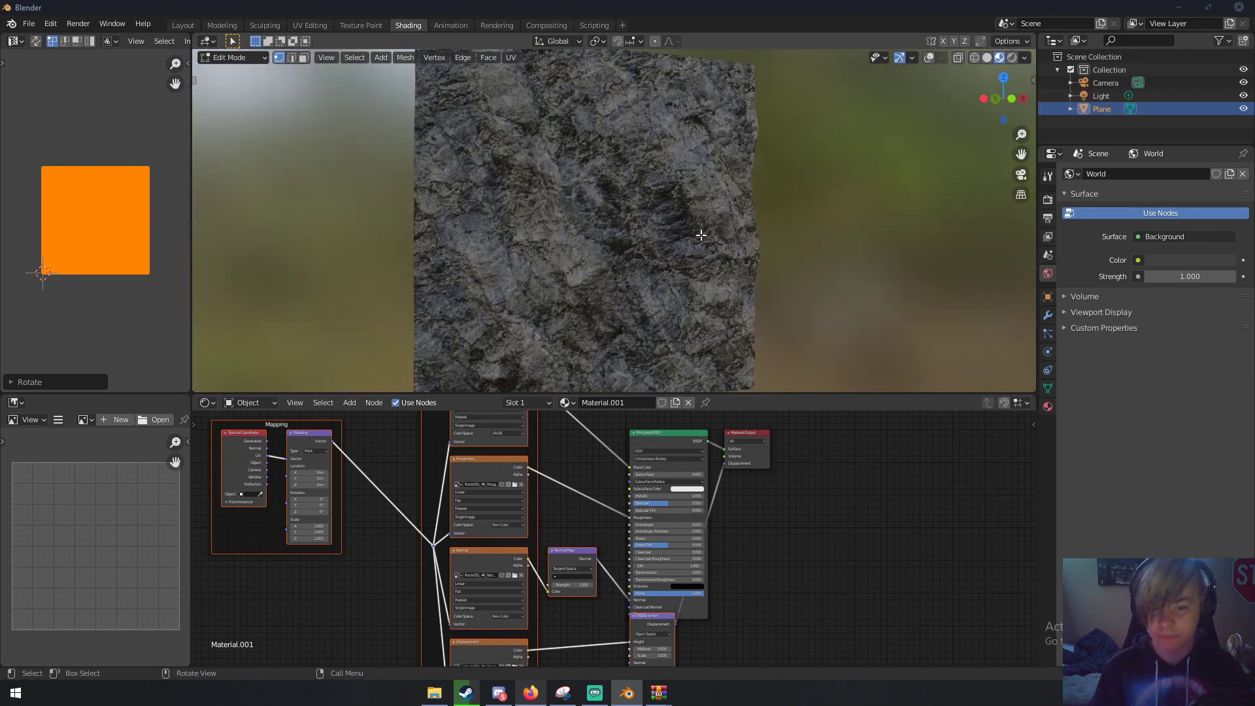
# Move the texture and displacement nodes down-left, keeping the Principled BSDF and Material Output in view.
pyautogui.keyDown('shift'); pyautogui.scroll(-4, 637, 491); pyautogui.keyUp('shift')
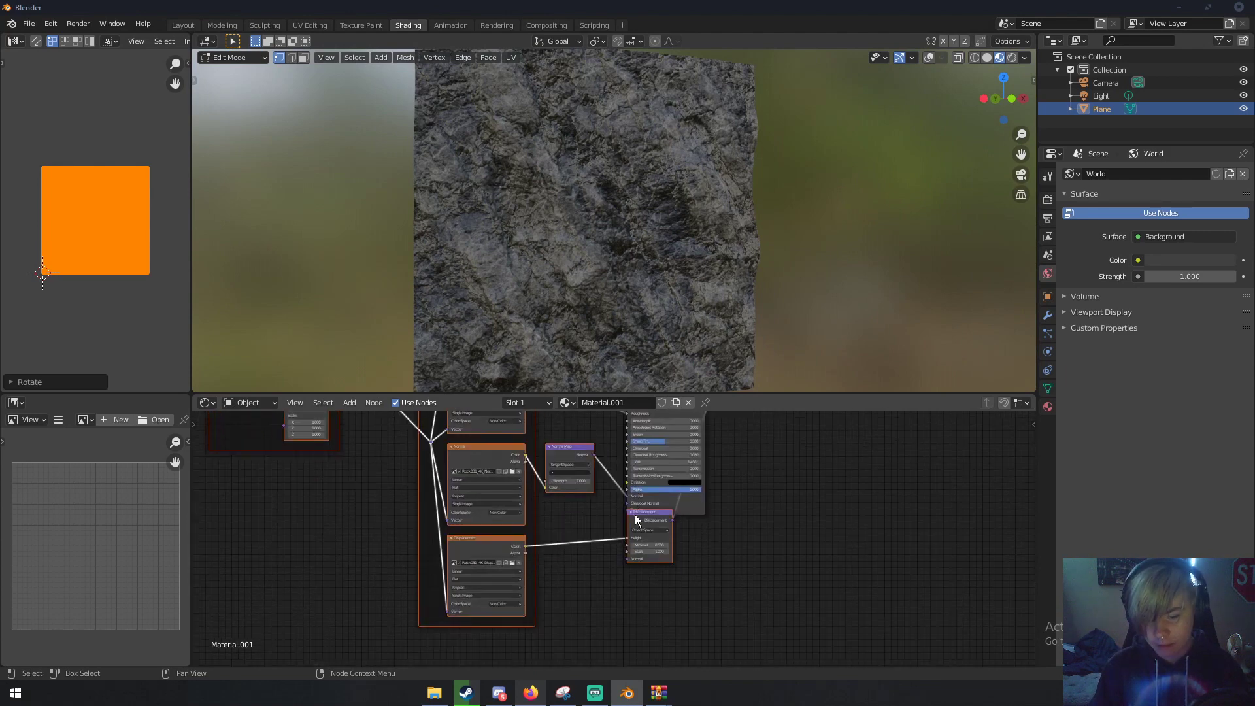
pyautogui.moveTo(636, 520); pyautogui.dragTo(692, 555)
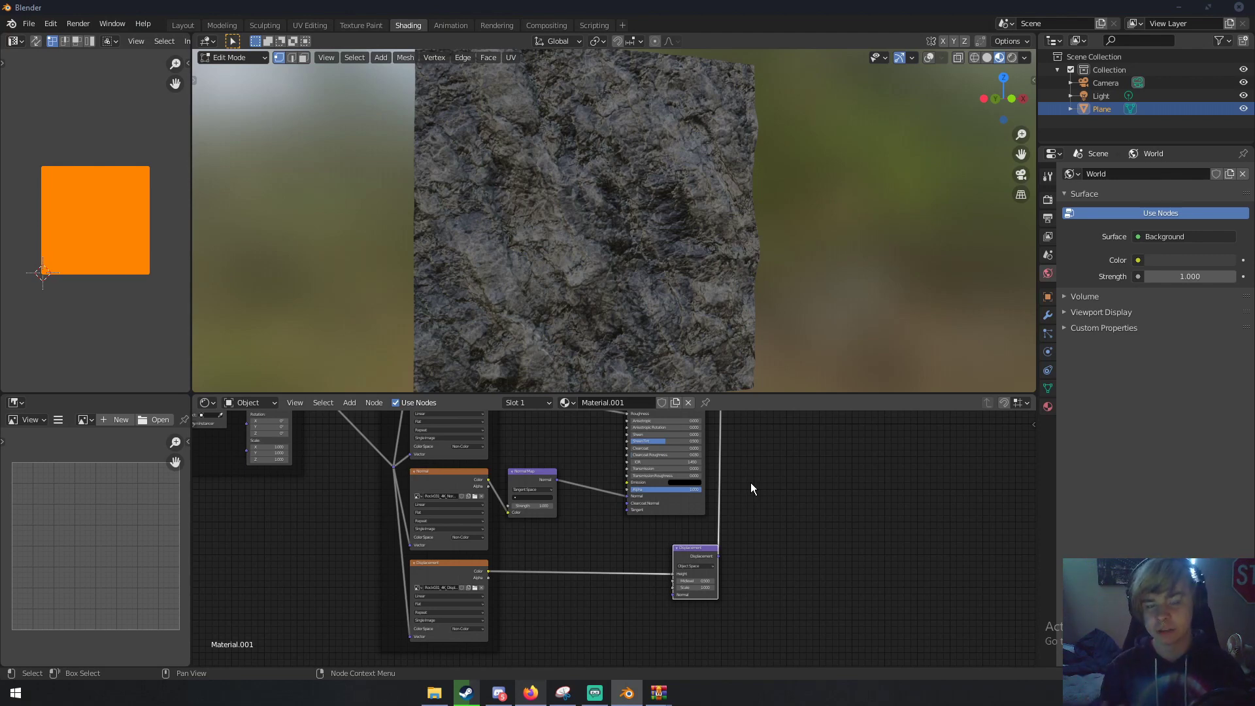
pyautogui.scroll(2, 722, 497)
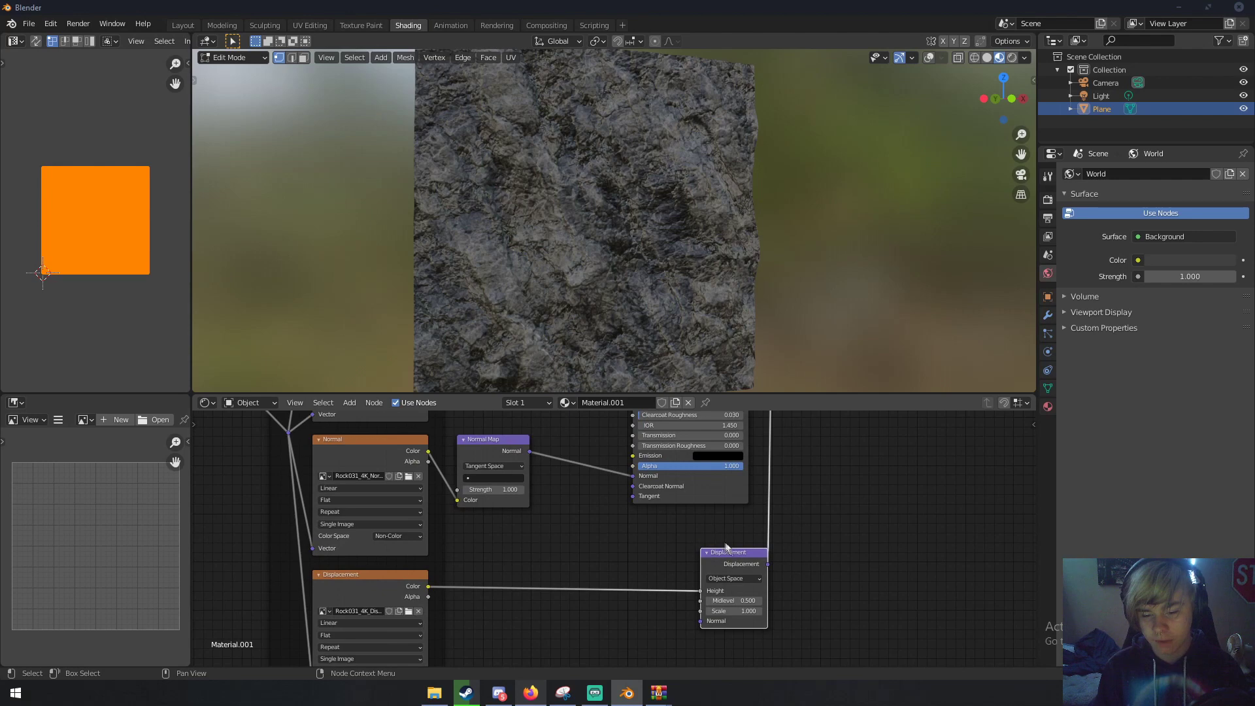
pyautogui.moveTo(737, 554); pyautogui.dragTo(710, 526, button='middle')
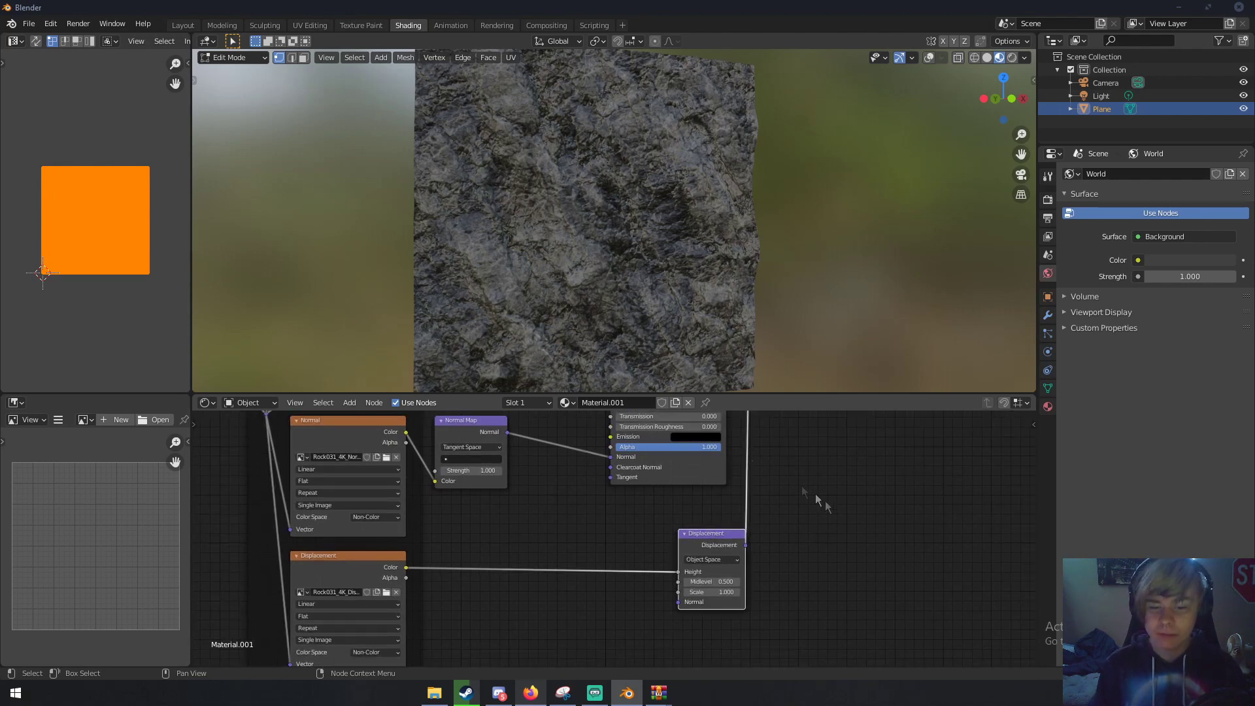
pyautogui.scroll(-1, 758, 516)
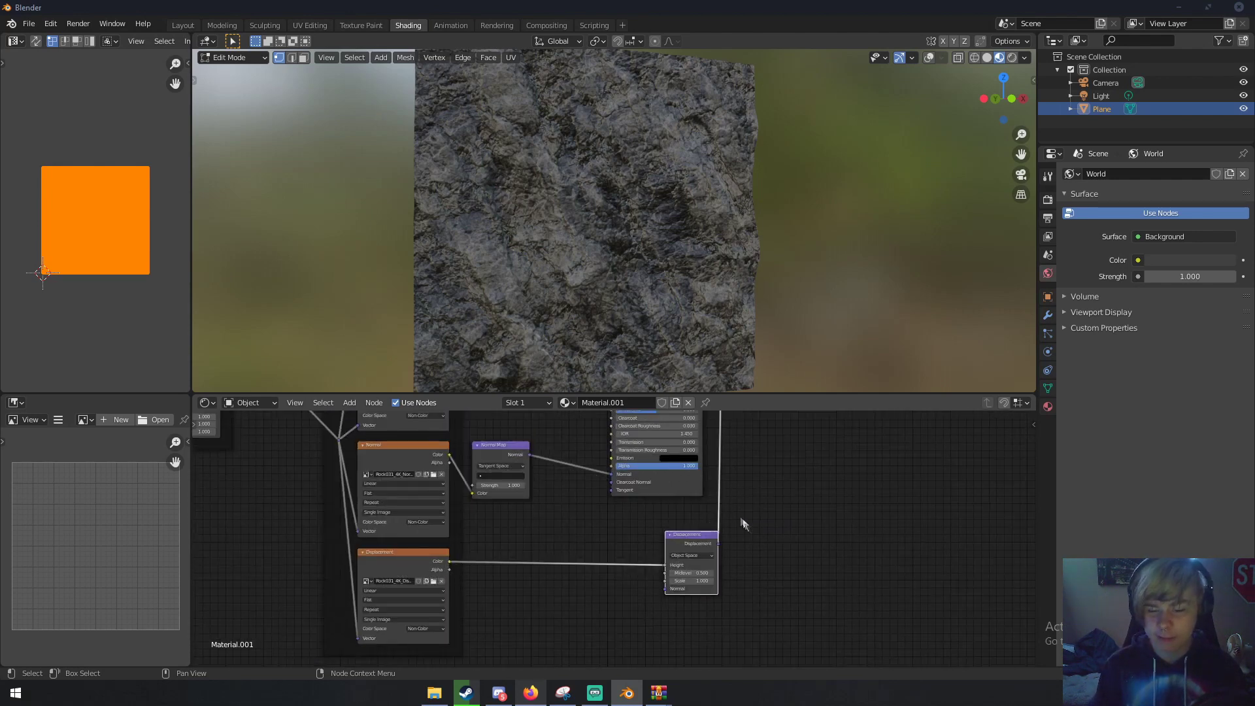
pyautogui.moveTo(743, 523); pyautogui.dragTo(585, 520, button='middle')
pyautogui.scroll(-1, 596, 498)
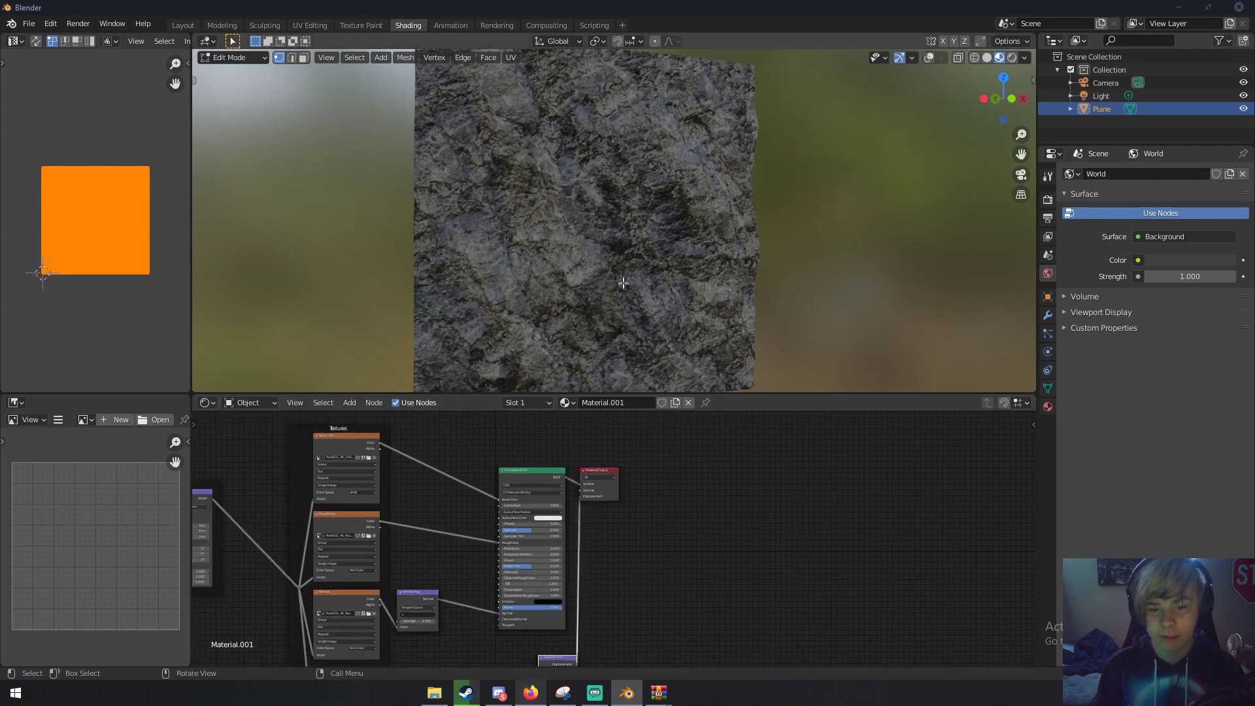
pyautogui.moveTo(624, 281); pyautogui.dragTo(589, 234, button='middle')
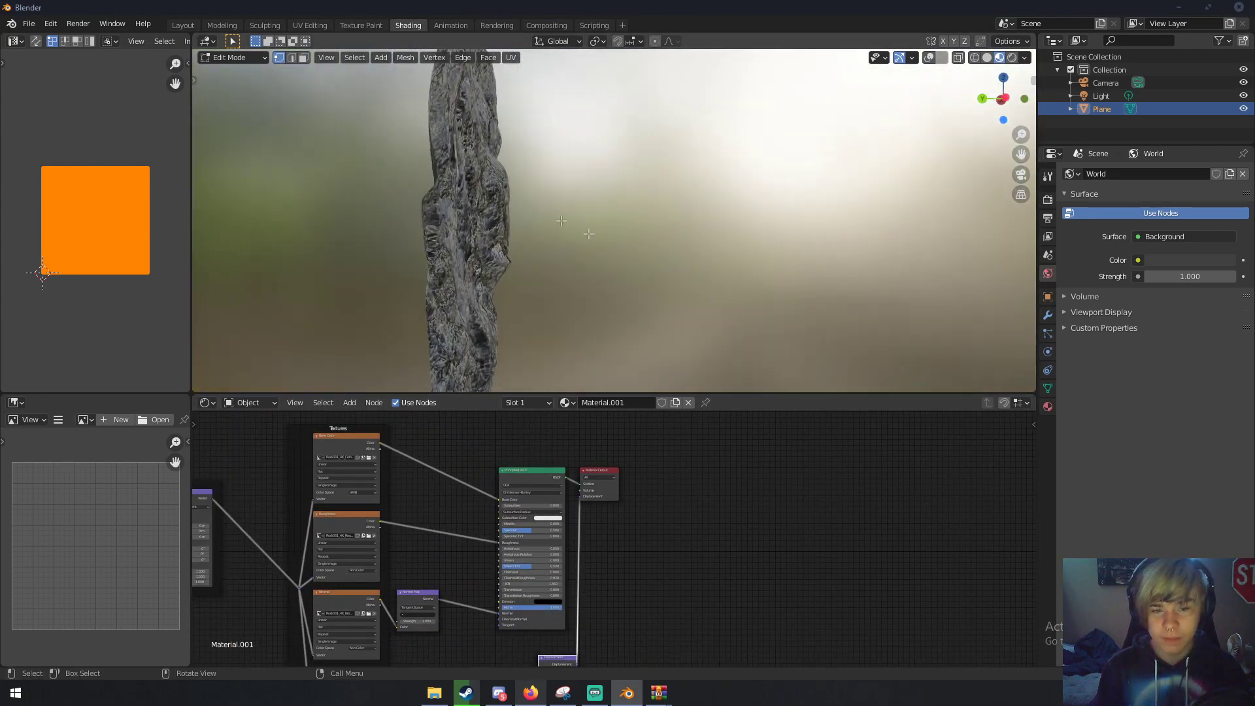
pyautogui.moveTo(592, 373); pyautogui.dragTo(465, 285, button='middle')
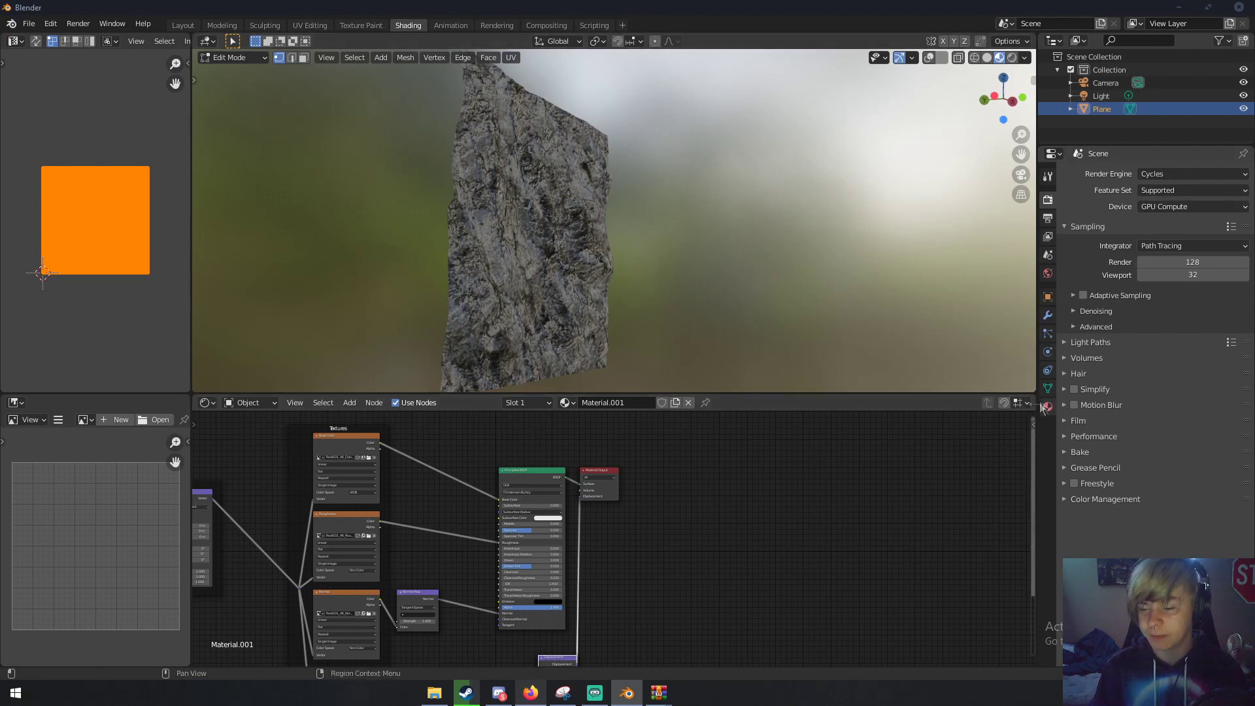
# Show the plane's material properties and expand the material's Settings section.
pyautogui.moveTo(647, 340); pyautogui.dragTo(667, 337, button='middle')
pyautogui.scroll(5, 655, 342)
pyautogui.scroll(-5, 655, 341)
pyautogui.scroll(5, 667, 336)
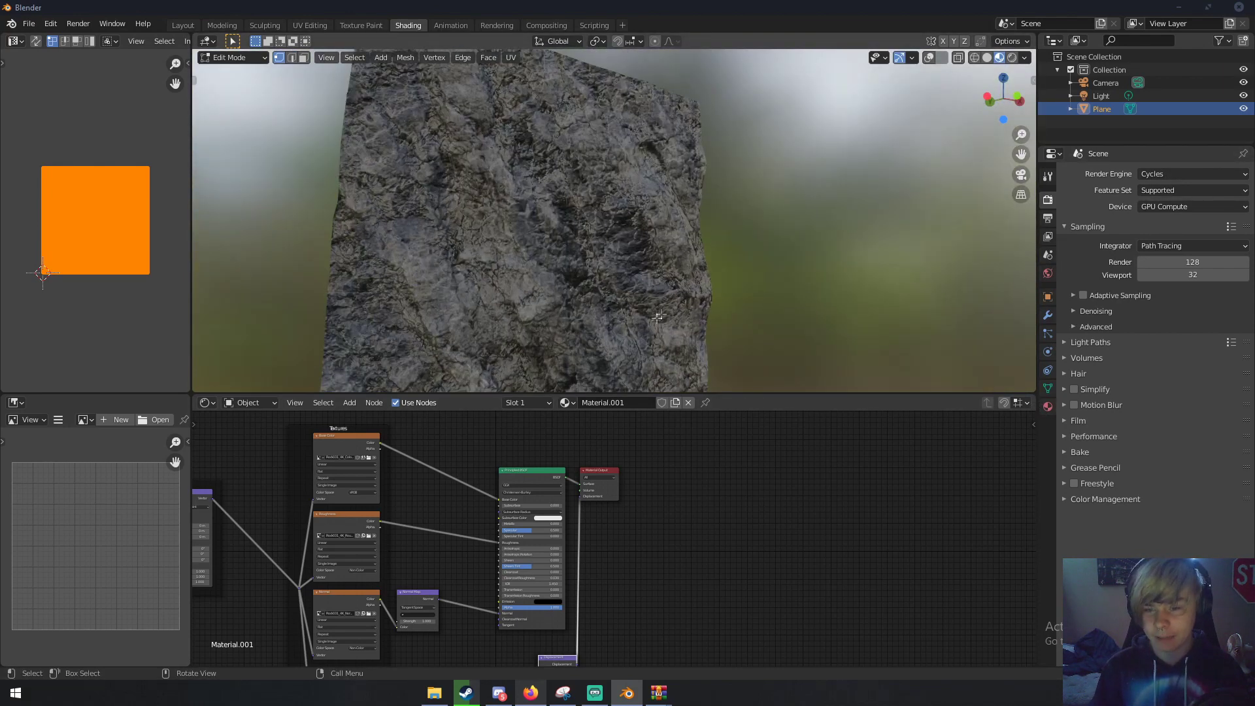
pyautogui.click(1048, 406)
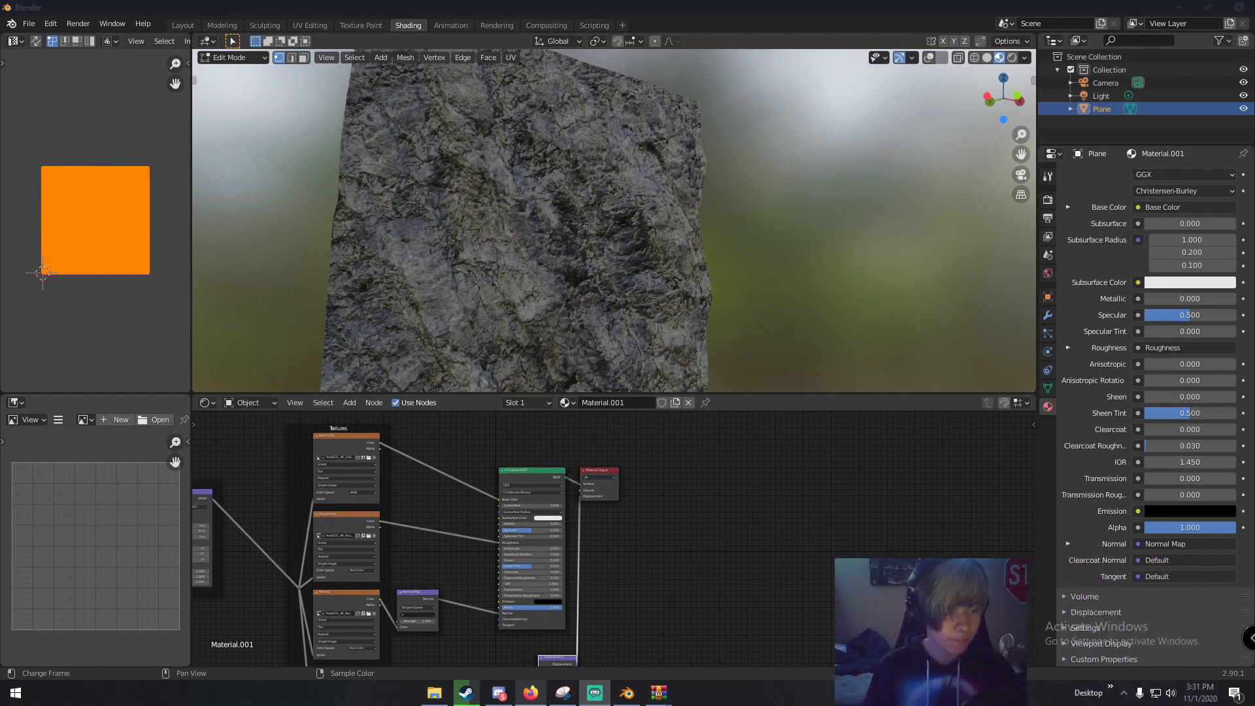
pyautogui.click(1084, 630)
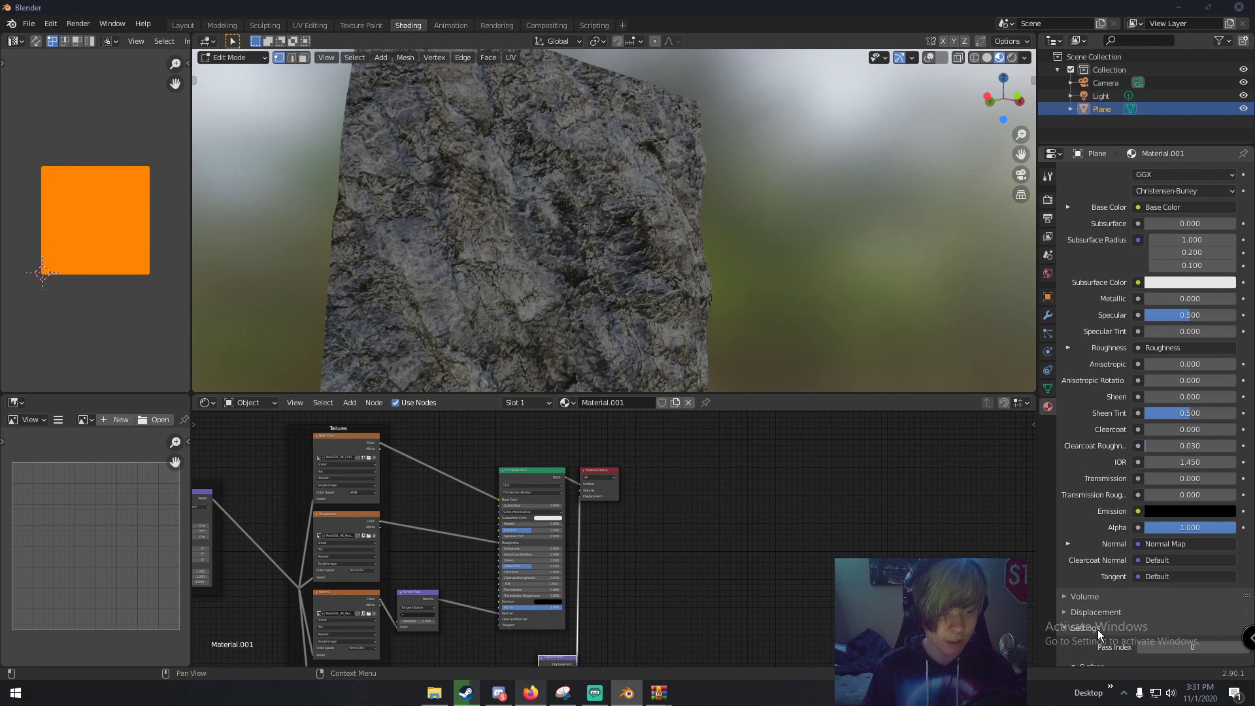
pyautogui.click(1096, 630)
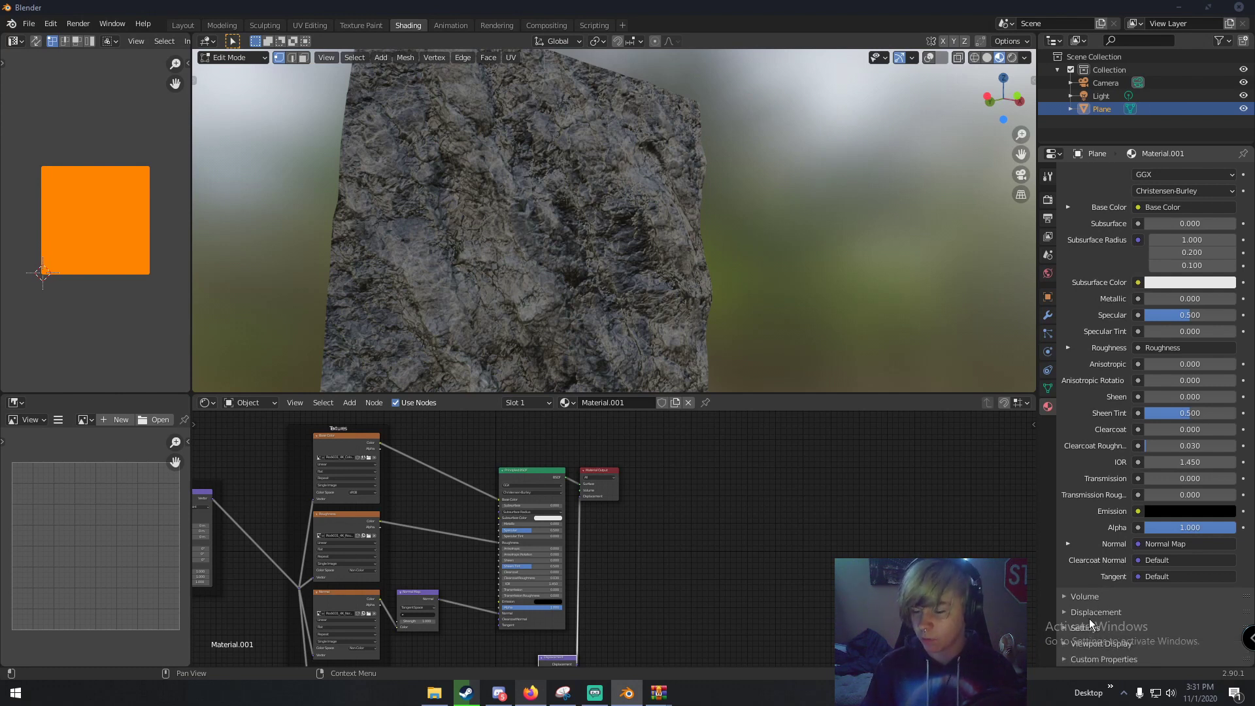
pyautogui.click(1086, 626)
pyautogui.scroll(-5, 1087, 626)
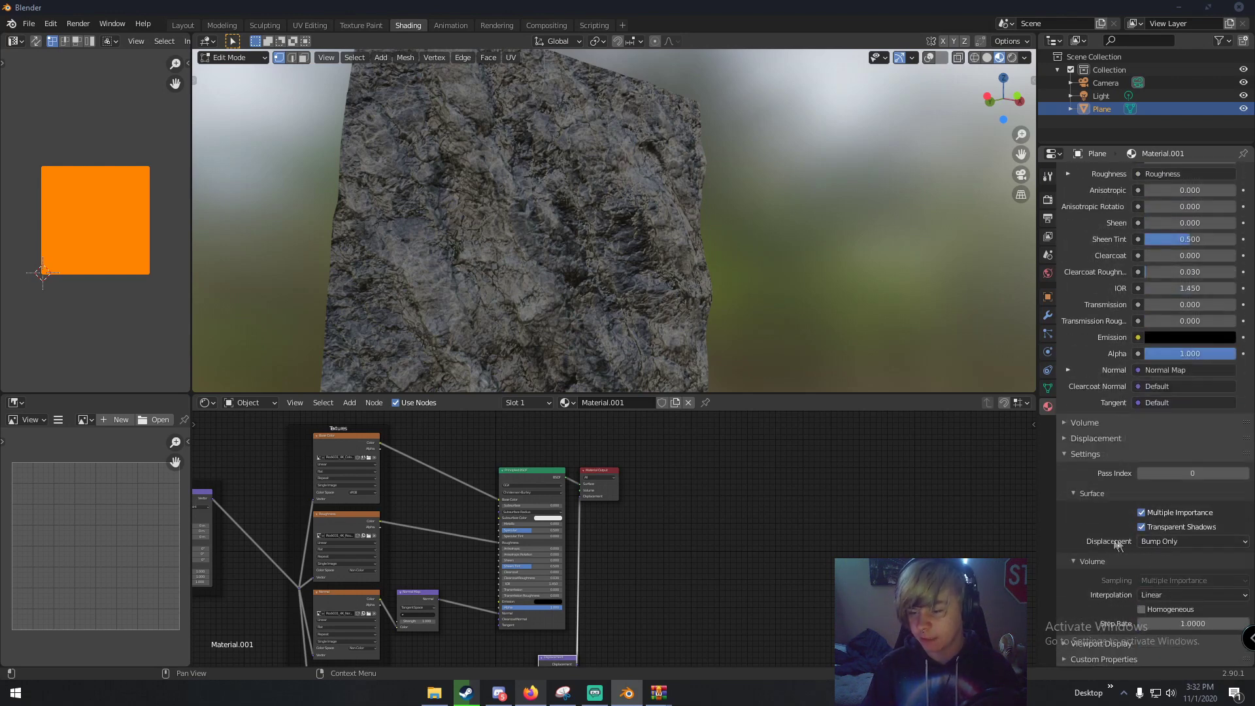
# Set the displacement method to Displacement and Bump, then return to the Layout workspace.
pyautogui.click(1165, 542)
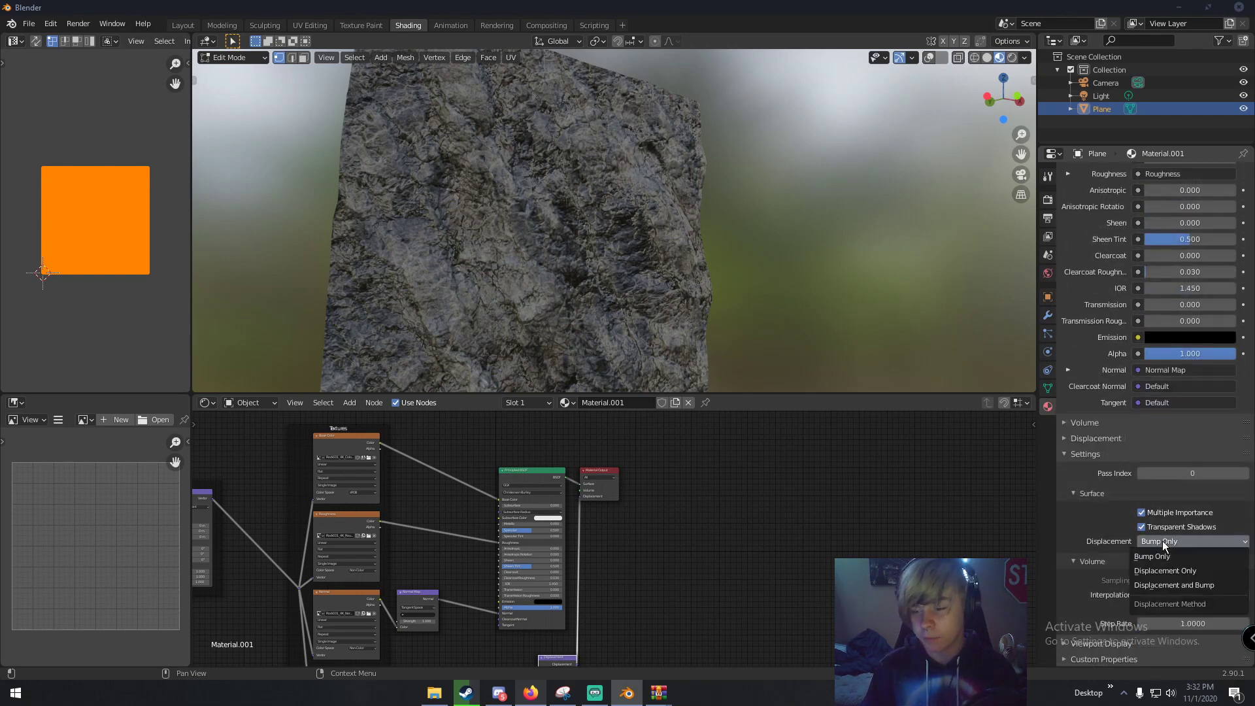
pyautogui.click(1166, 584)
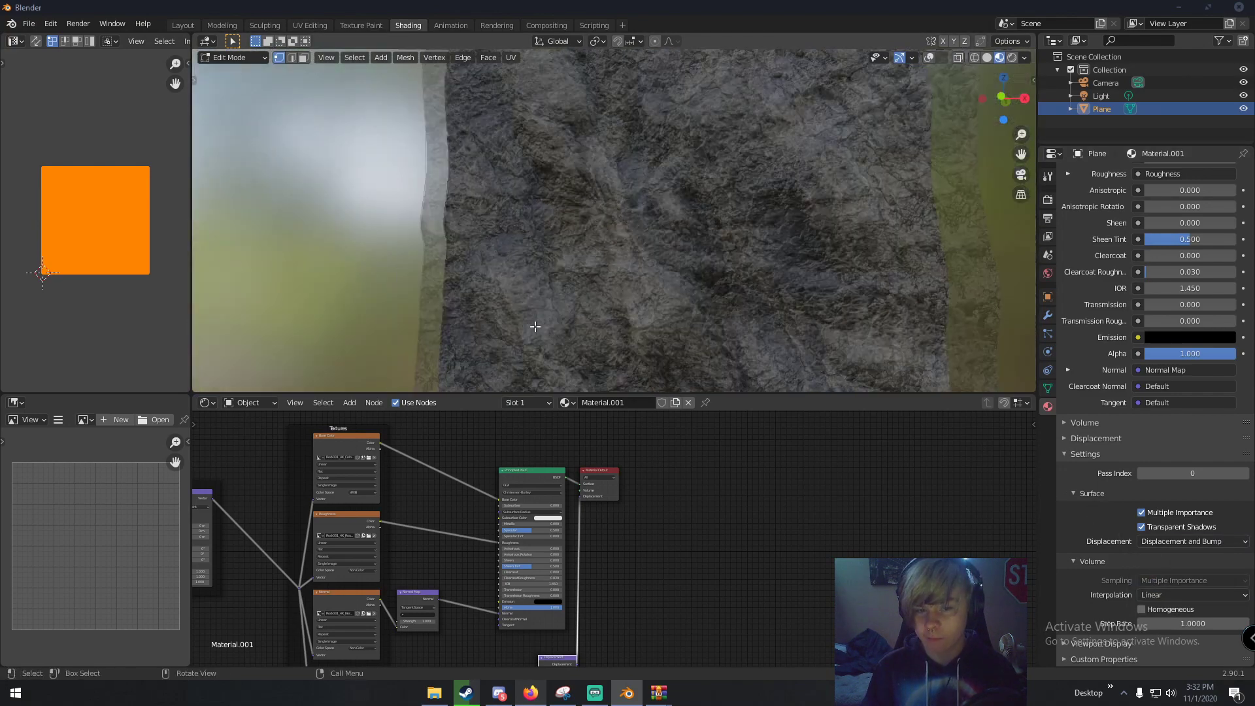
pyautogui.click(183, 25)
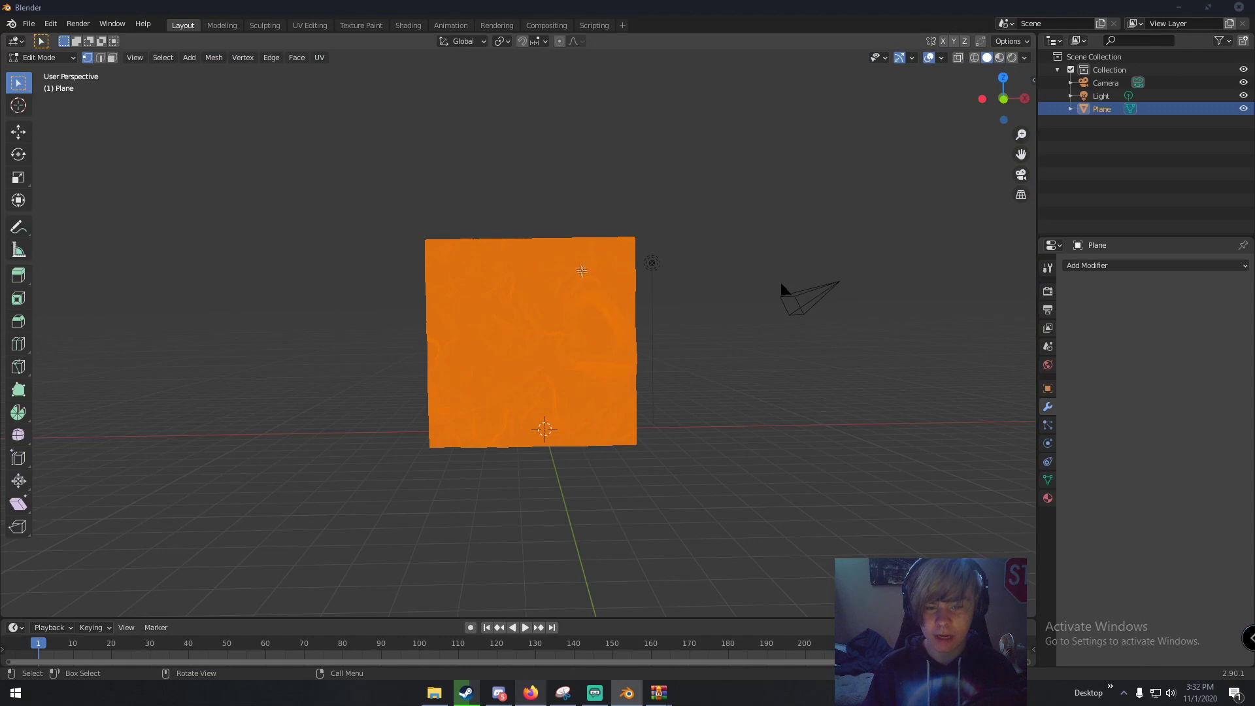
# Return the plane to Object Mode and preview the displaced rock in Rendered shading.
pyautogui.click(491, 194)
pyautogui.click(40, 58)
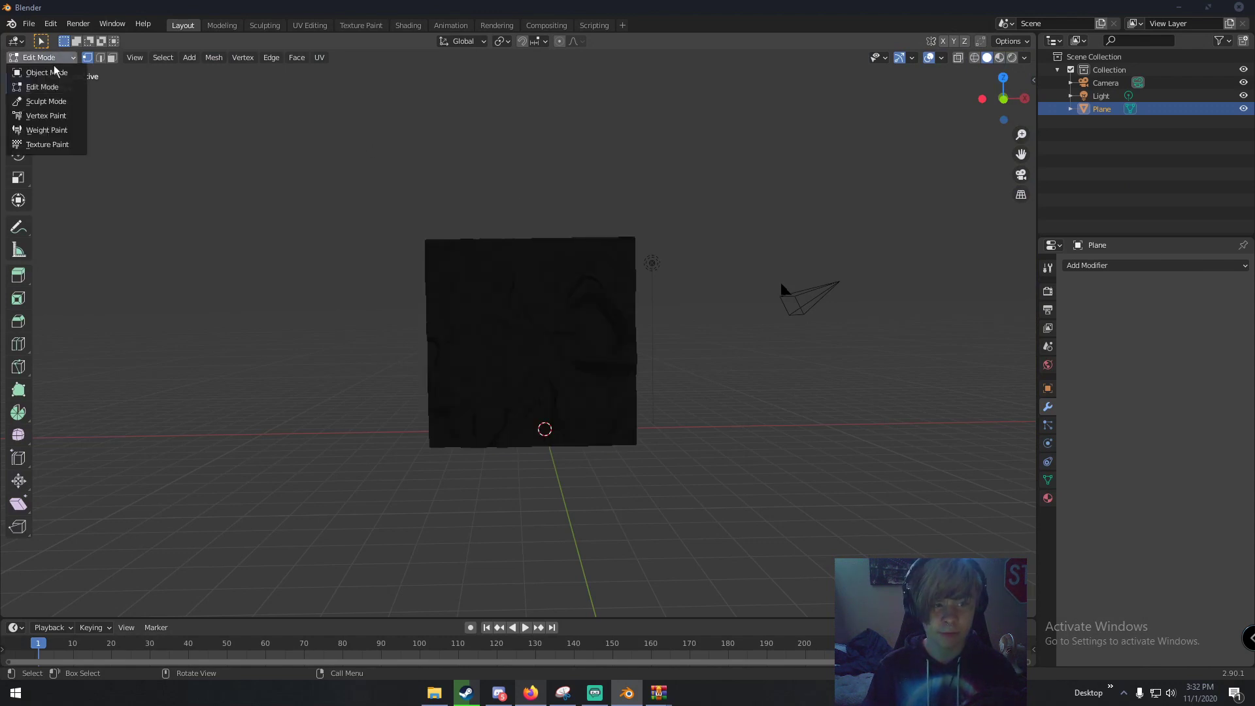
pyautogui.click(65, 73)
pyautogui.press('z')
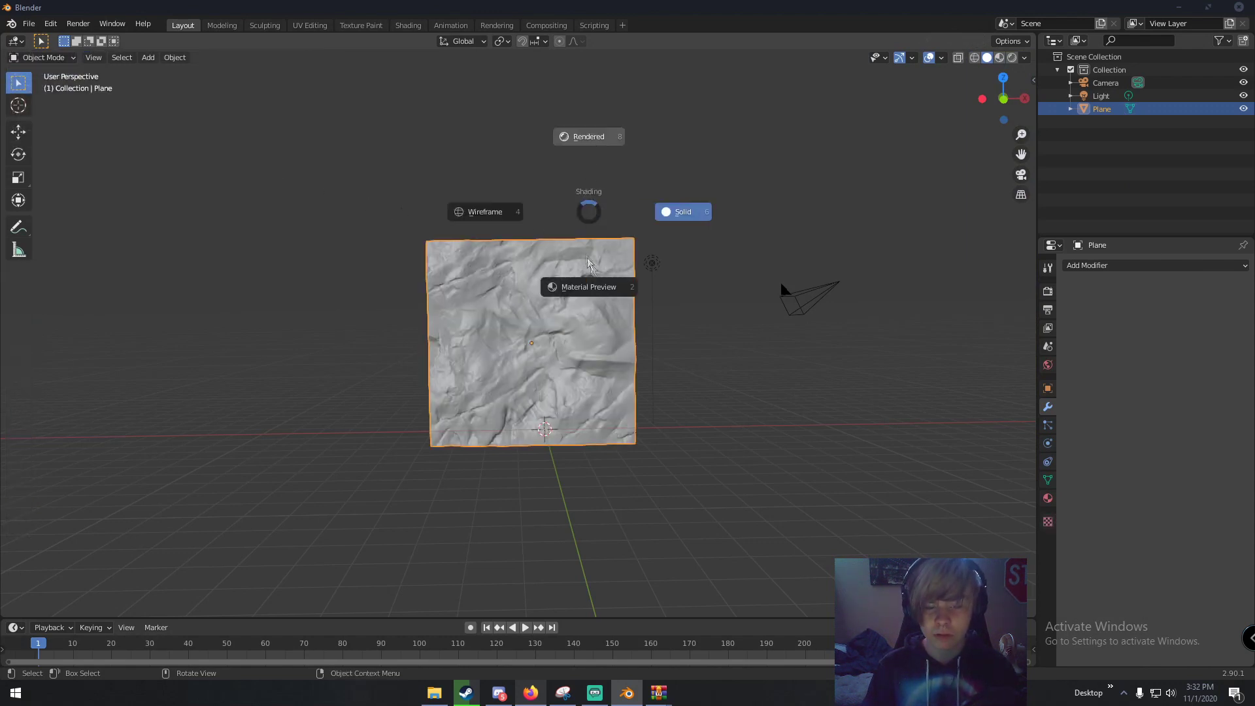
pyautogui.click(586, 233)
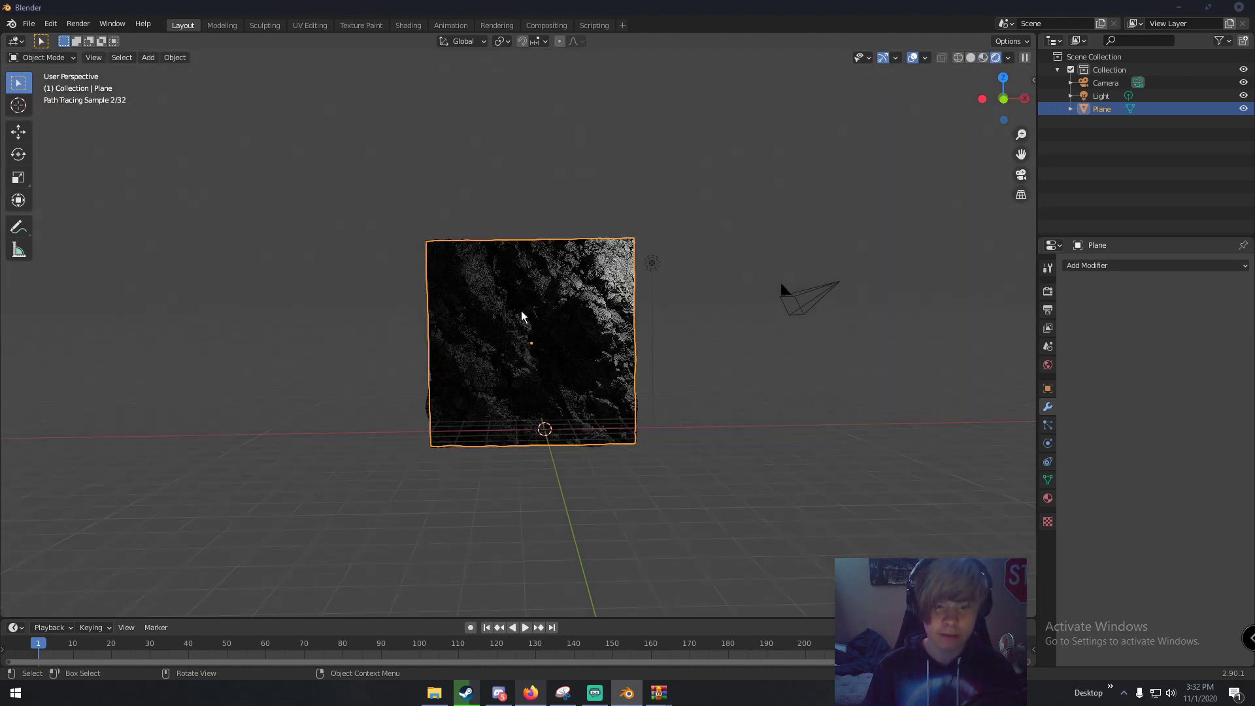
pyautogui.moveTo(531, 320)
pyautogui.mouseDown(button='middle')
pyautogui.moveTo(627, 316)
pyautogui.moveTo(585, 324)
pyautogui.mouseUp(button='middle')
pyautogui.scroll(4, 586, 317)
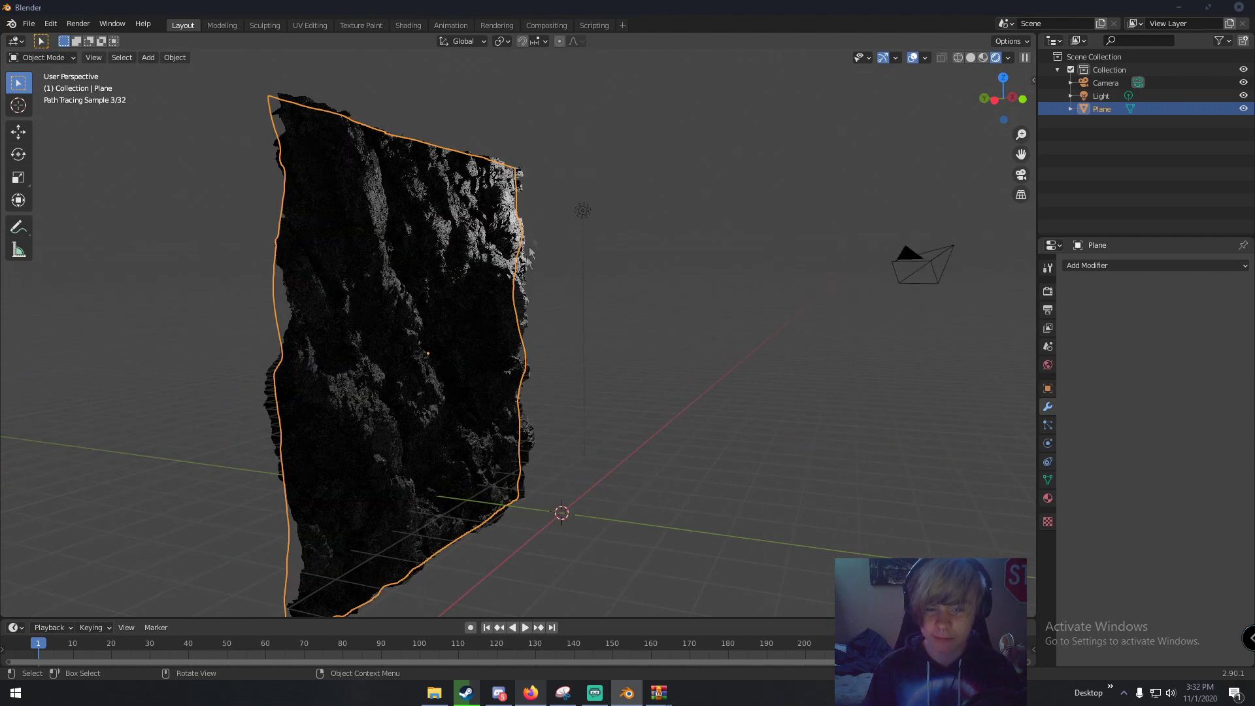
# Move the light over the plane's centre (0.40, 0.57, 4.29 m) and split the viewport in two.
pyautogui.click(584, 210)
pyautogui.moveTo(584, 210); pyautogui.dragTo(557, 317, button='middle')
pyautogui.press('g')
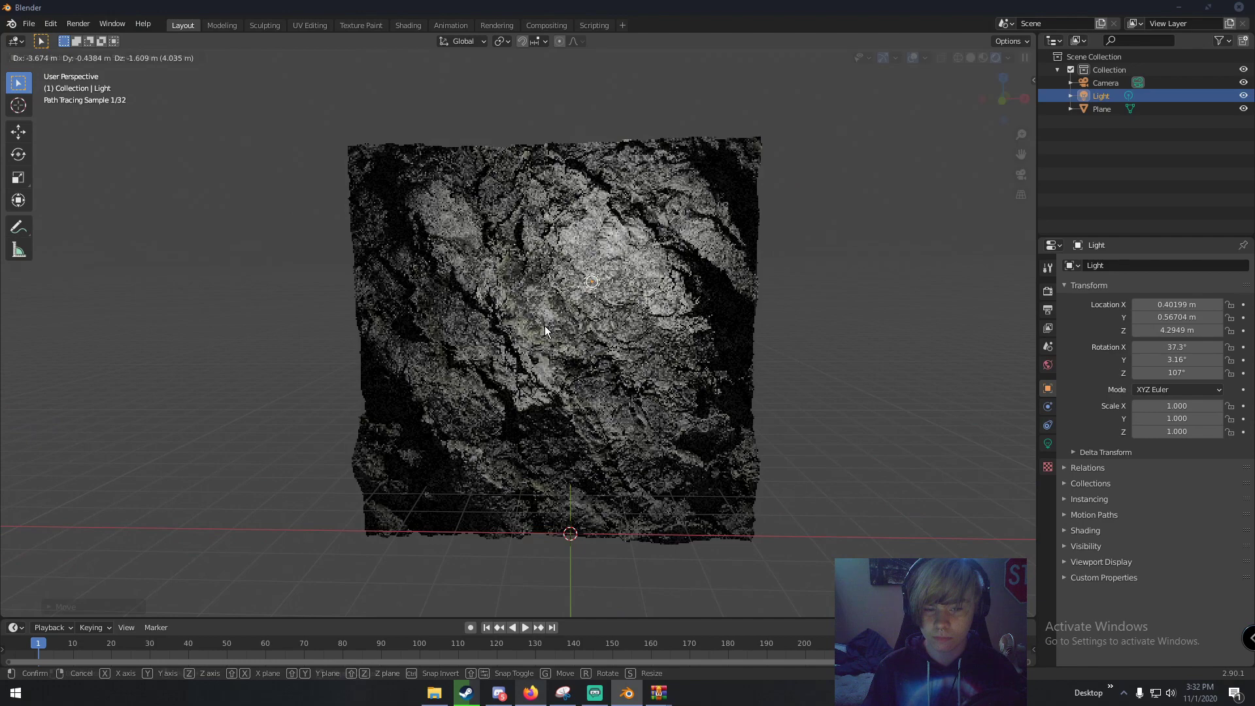
pyautogui.click(544, 326)
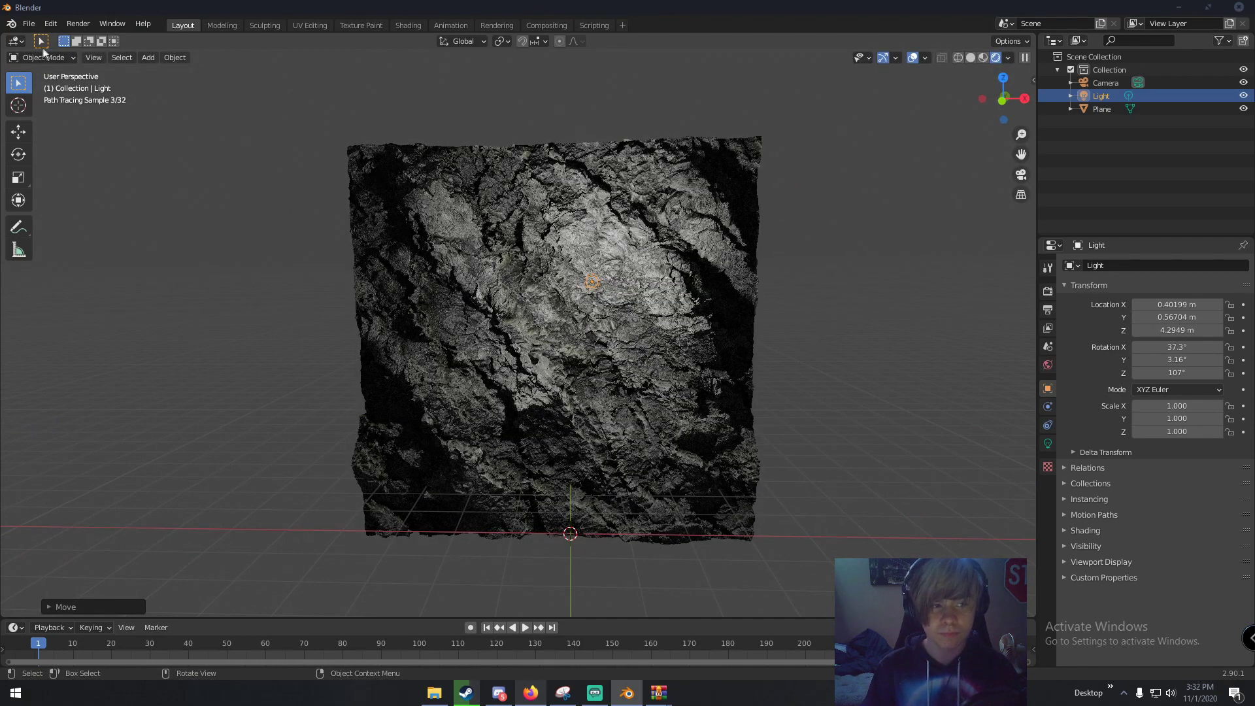
pyautogui.moveTo(4, 38); pyautogui.dragTo(344, 65)
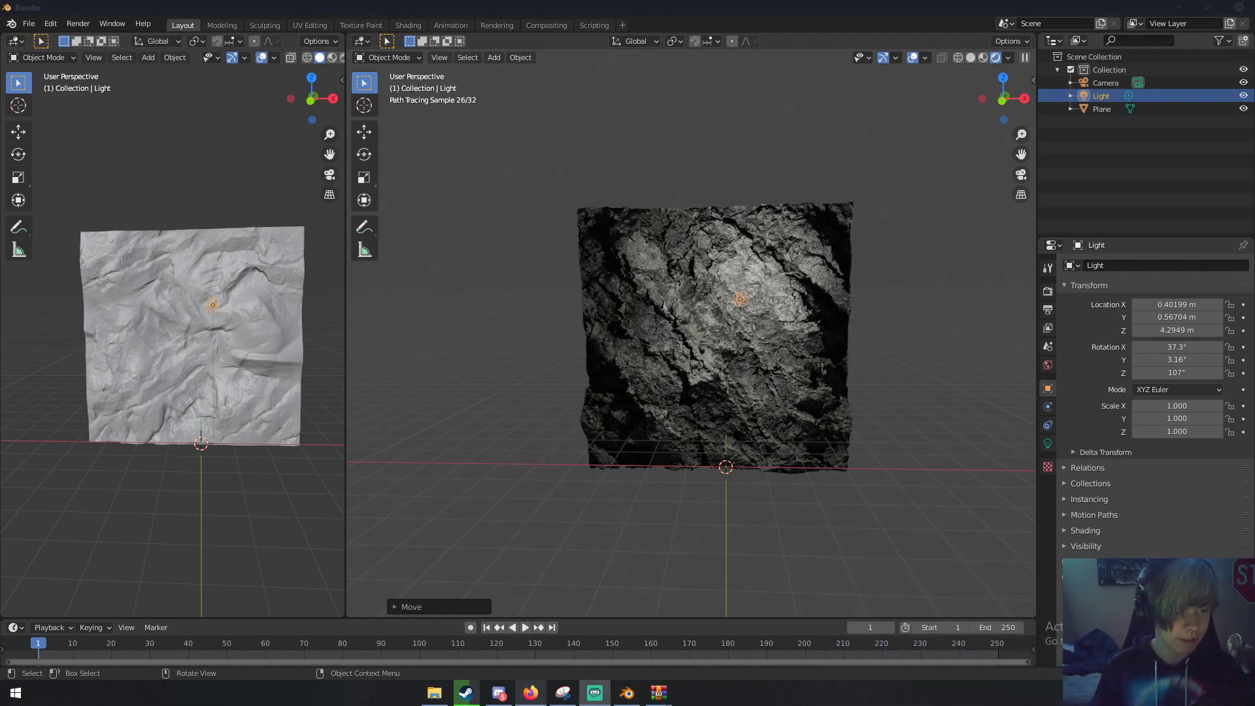
# Turn the left area into a Shader Editor showing the plane's material nodes.
pyautogui.click(15, 41)
pyautogui.click(14, 41)
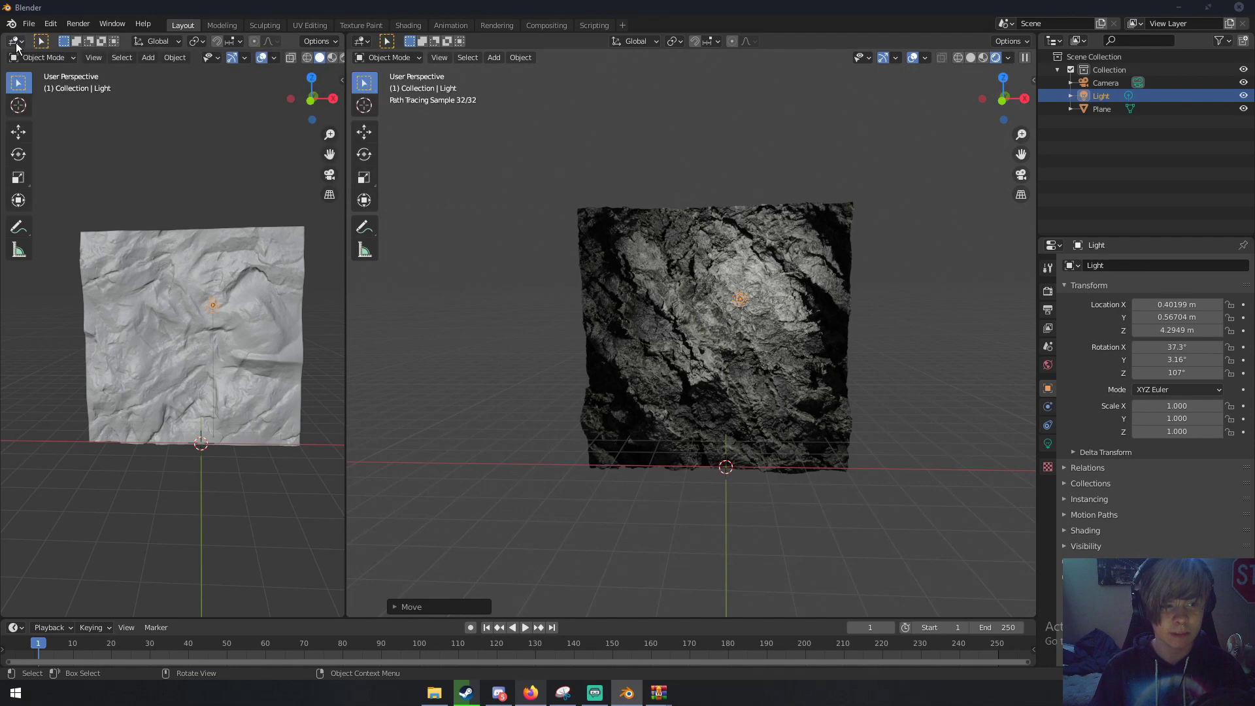
pyautogui.click(15, 41)
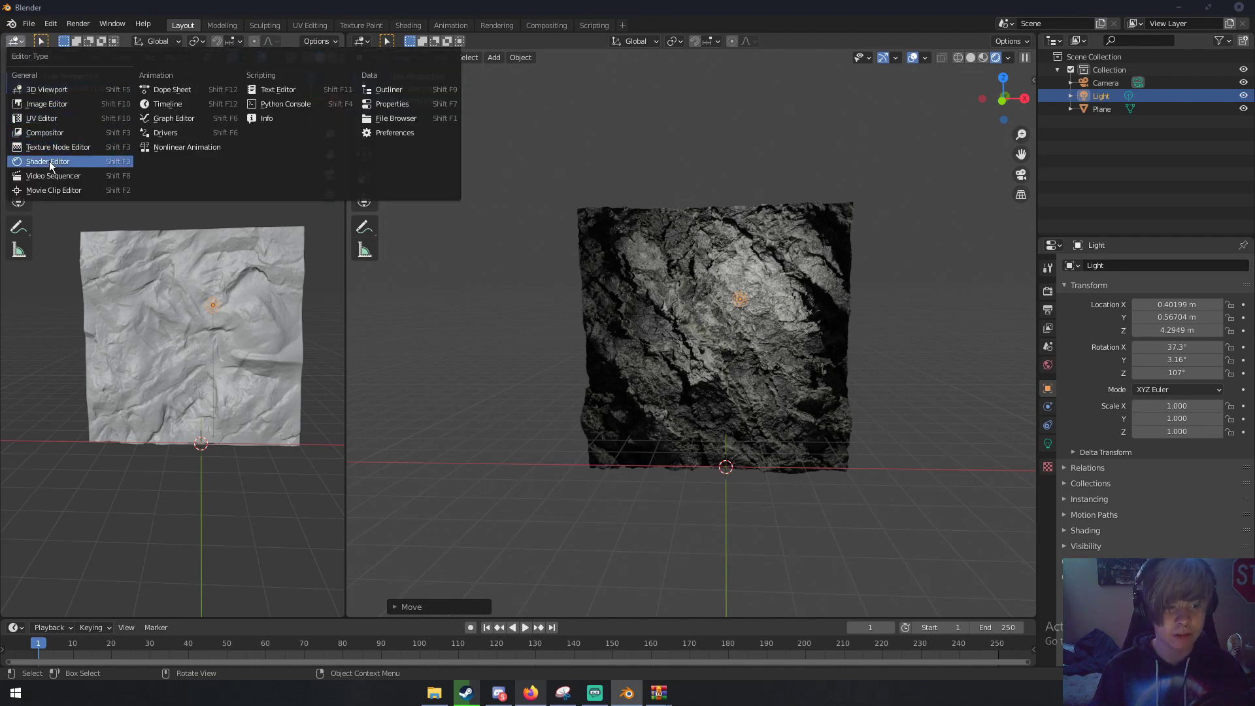
pyautogui.click(51, 162)
pyautogui.click(614, 281)
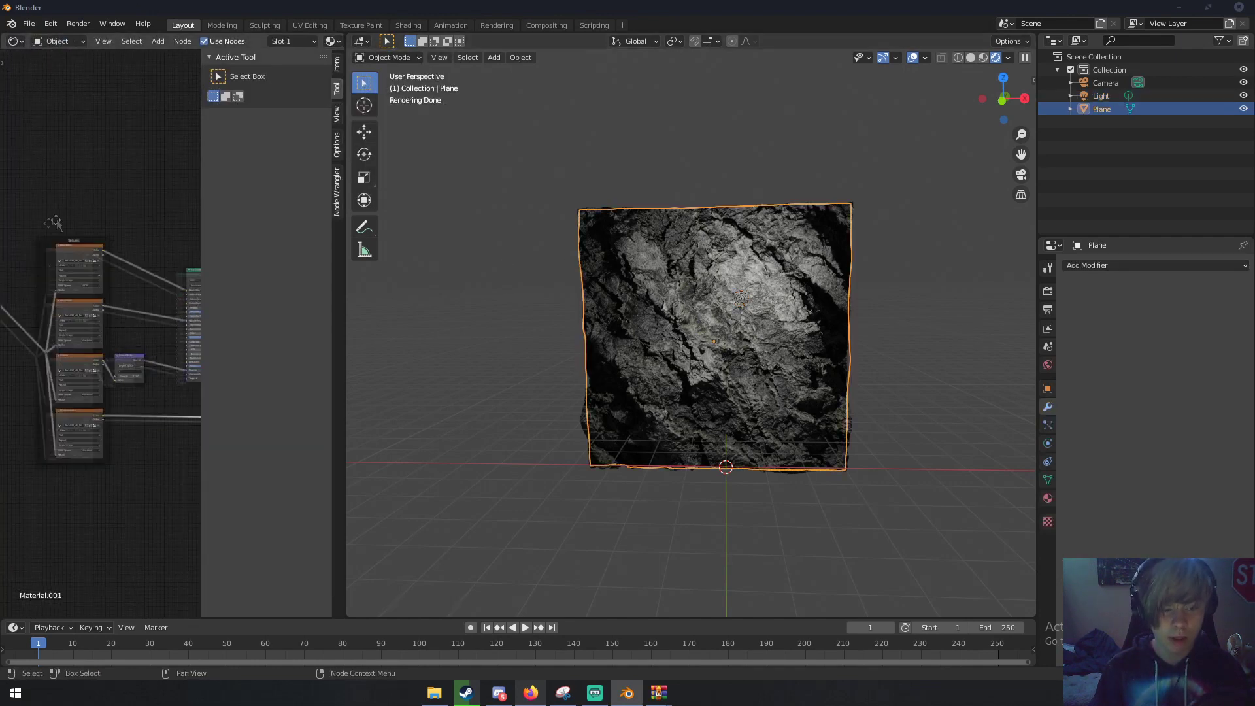
# Set the Displacement node's Scale to 0.4 and view the plane from the front.
pyautogui.keyDown('ctrl'); pyautogui.hscroll(5, 72, 305); pyautogui.keyUp('ctrl')
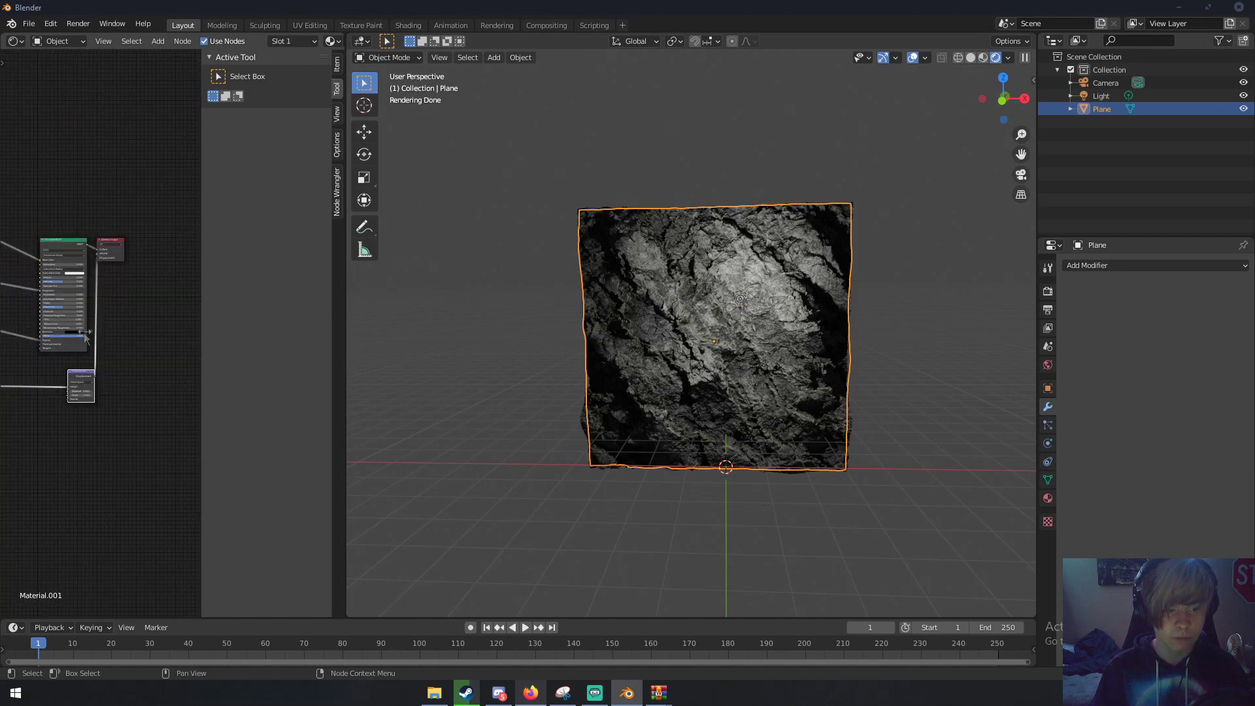
pyautogui.scroll(6, 89, 389)
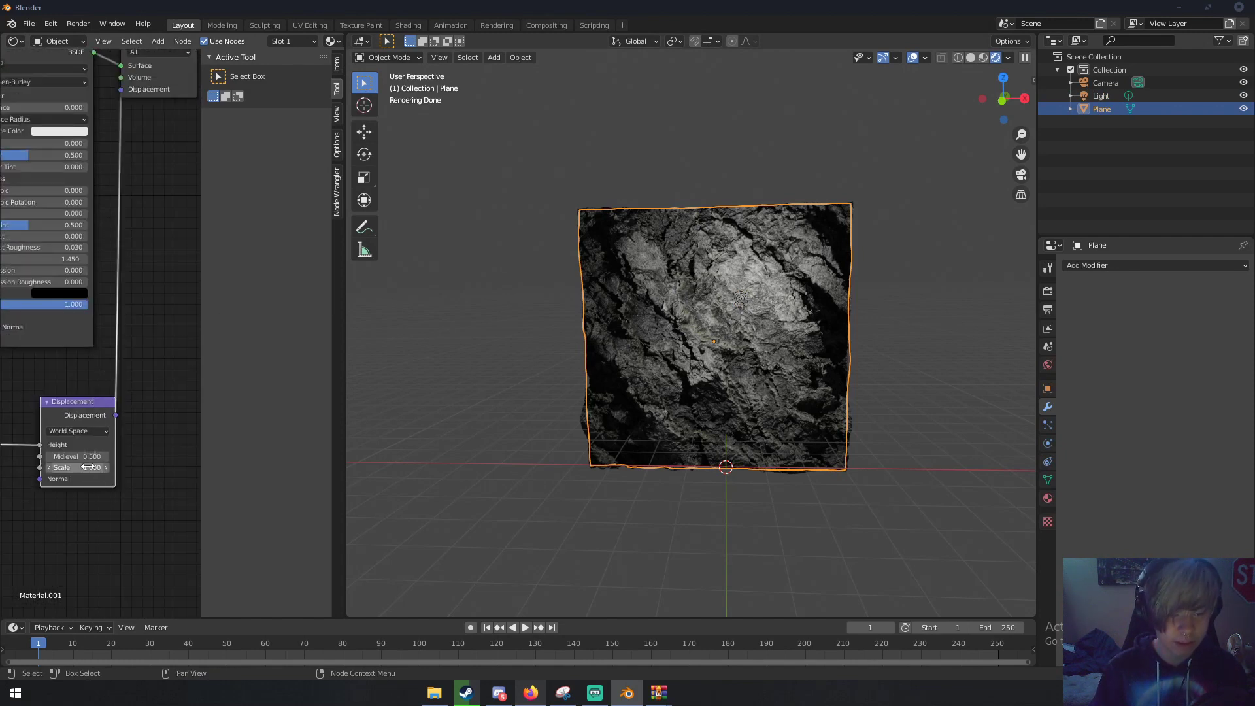
pyautogui.click(89, 467)
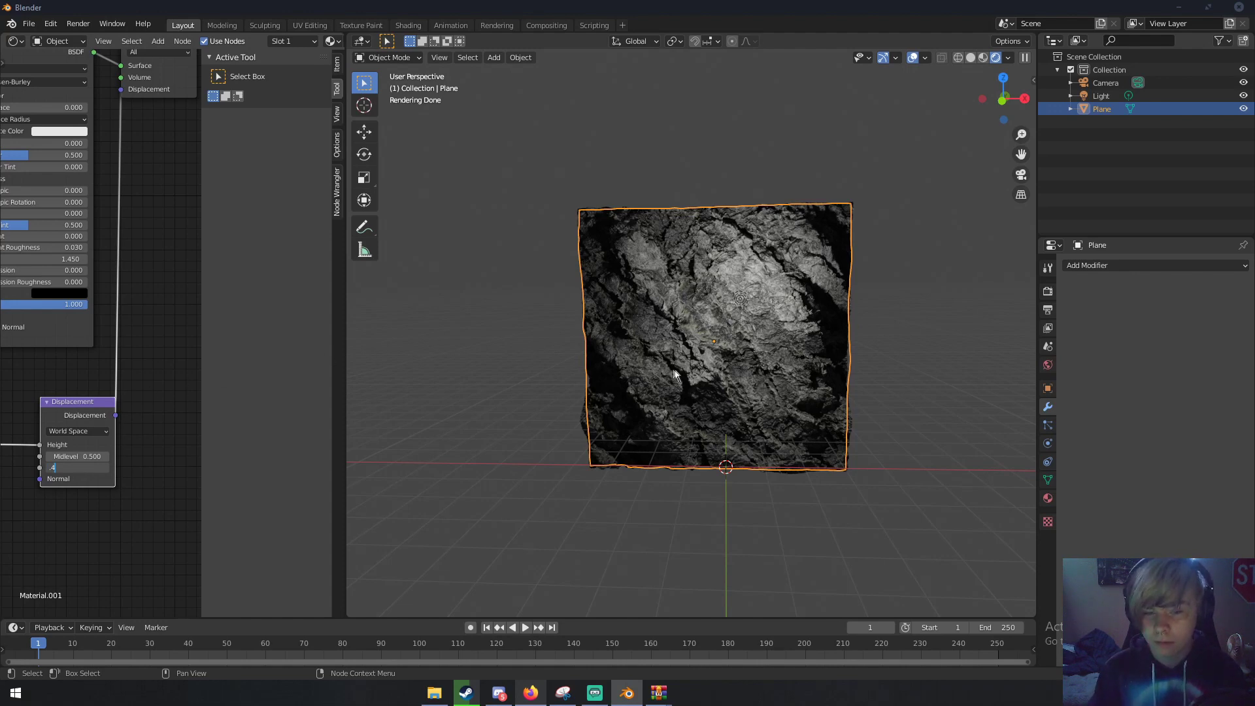
pyautogui.write('.4')
pyautogui.press('Return')
pyautogui.moveTo(755, 368); pyautogui.dragTo(848, 397, button='middle')
pyautogui.scroll(4, 848, 397)
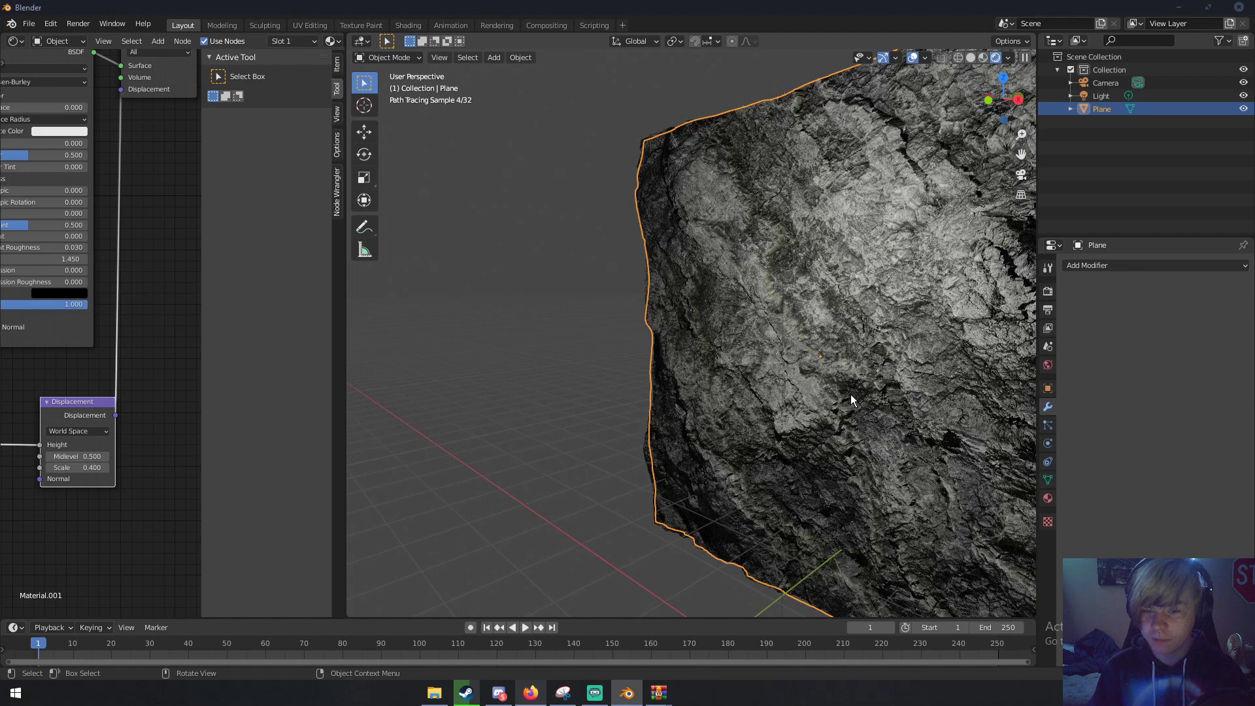
pyautogui.press('KP_1')
pyautogui.scroll(-4, 852, 386)
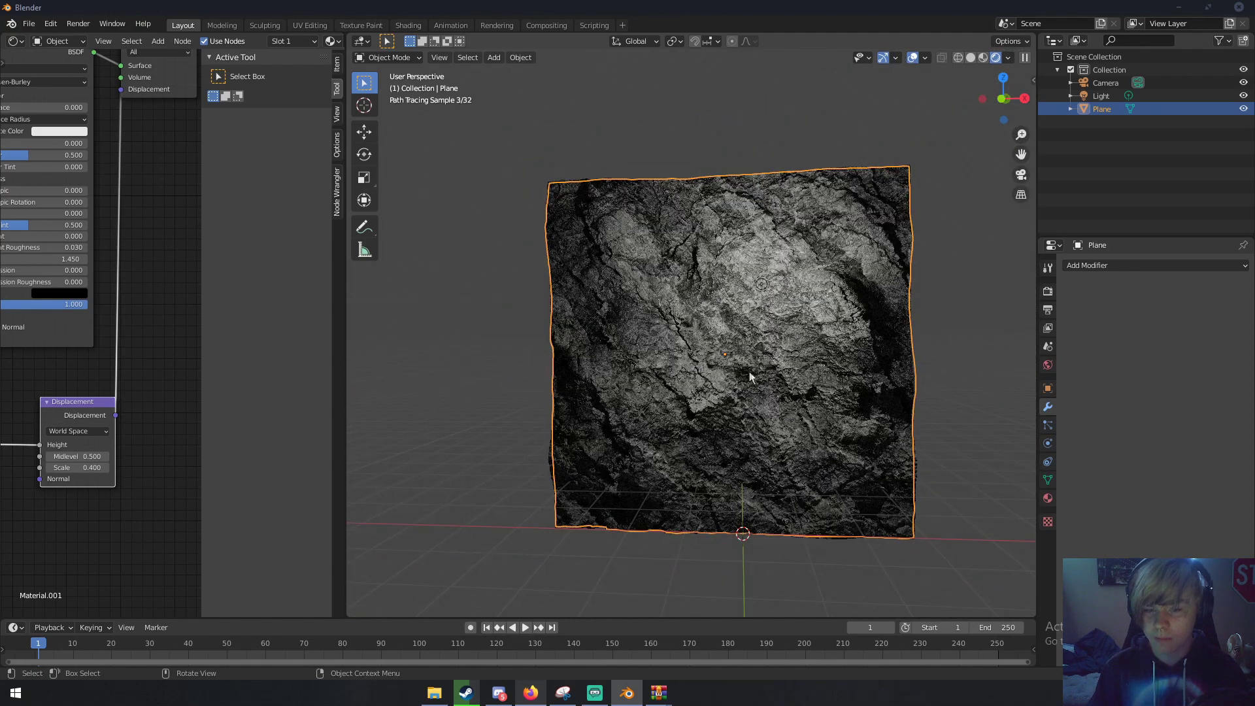
# Switch the viewport to Solid shading and delete the light from the scene.
pyautogui.press('z')
pyautogui.click(863, 369)
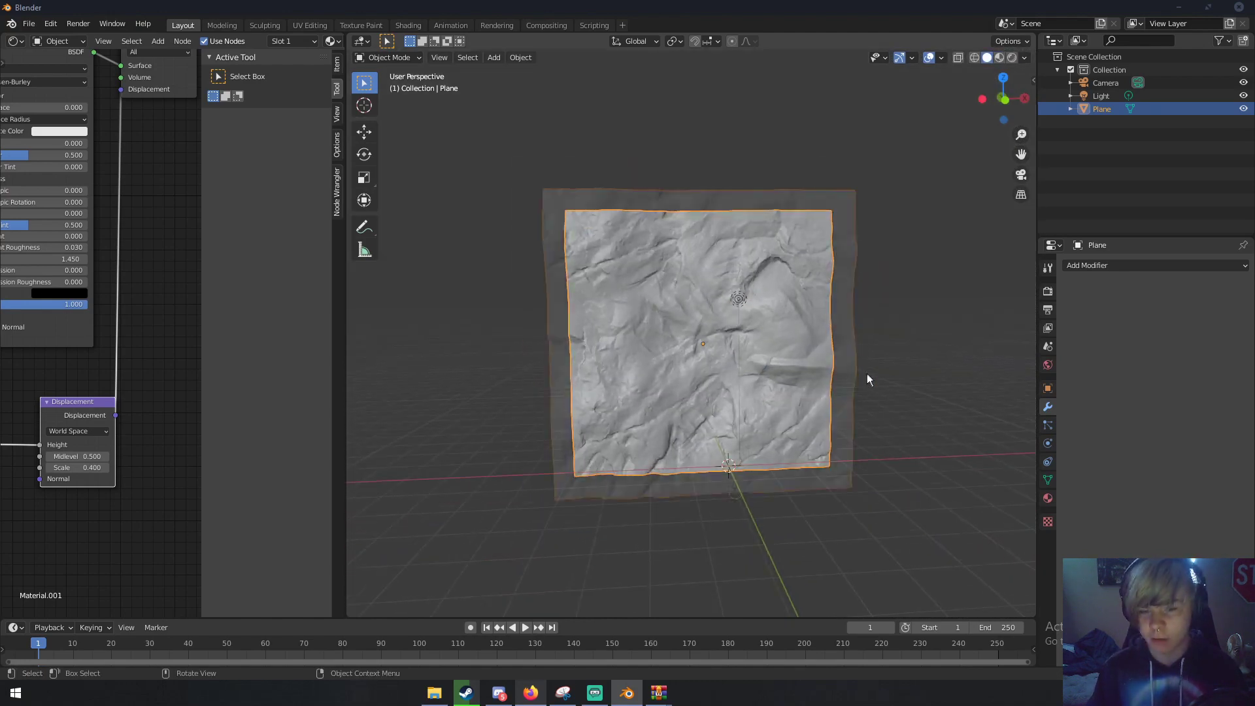
pyautogui.moveTo(866, 374); pyautogui.dragTo(746, 368, button='middle')
pyautogui.click(731, 291)
pyautogui.moveTo(731, 291); pyautogui.dragTo(692, 324, button='middle')
pyautogui.press('Delete')
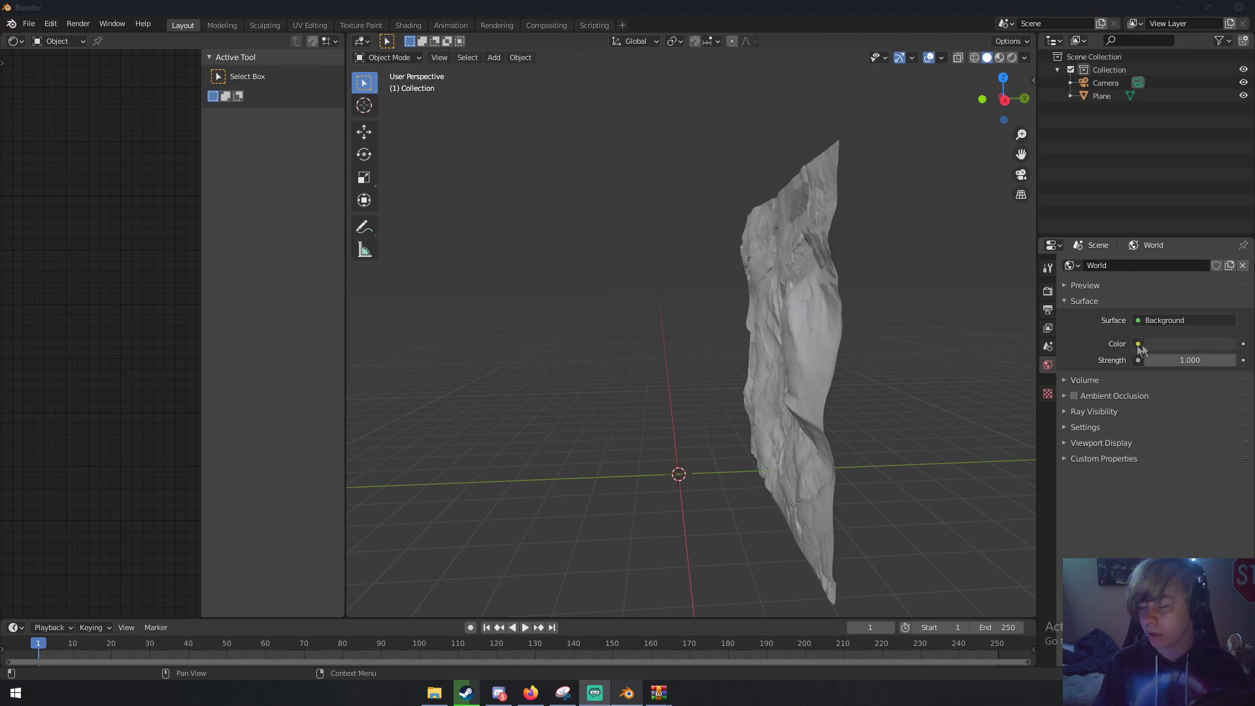
# Drive the World background colour with an Environment Texture node.
pyautogui.click(1170, 347)
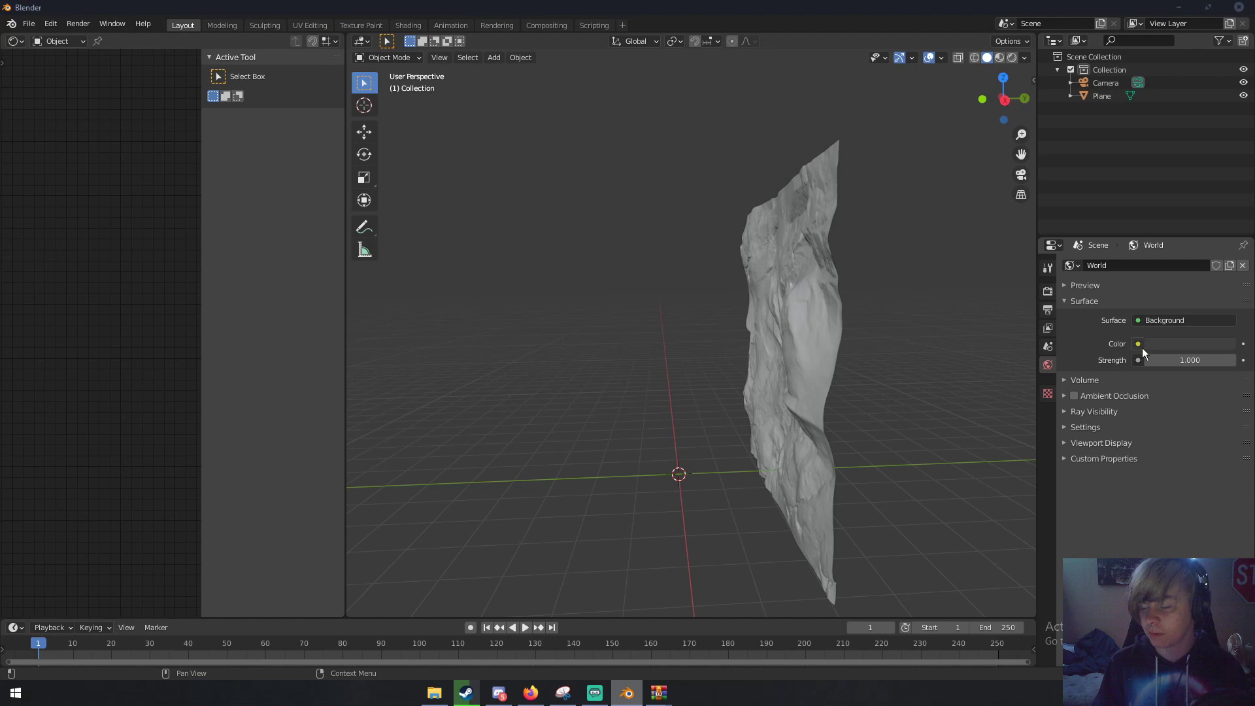
pyautogui.click(1138, 344)
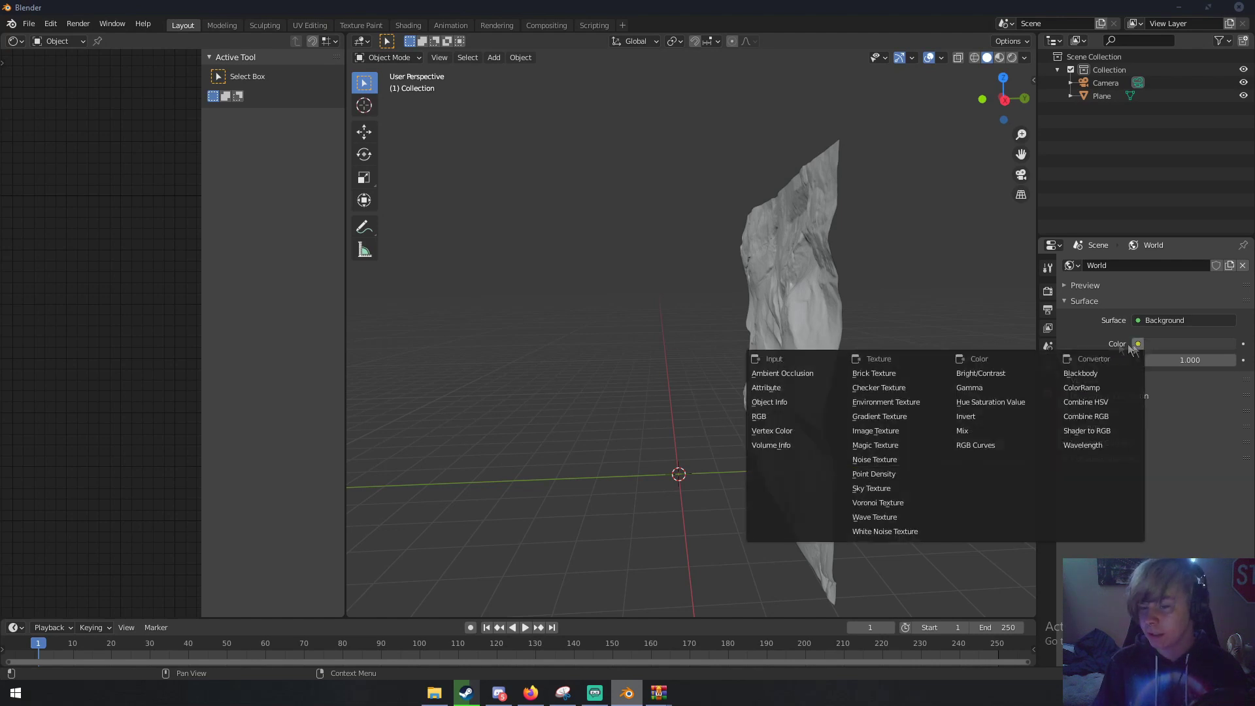
pyautogui.click(900, 402)
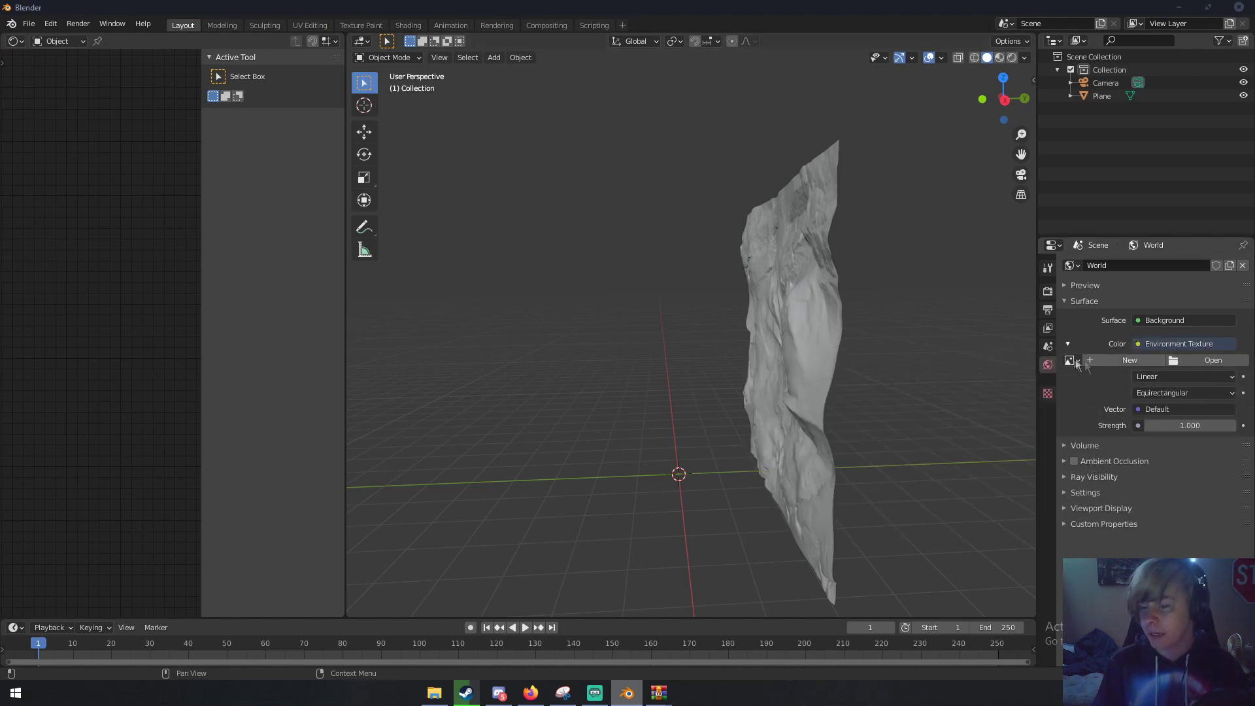
# Browse the E:\ drive for the HDRI image file.
pyautogui.click(1203, 360)
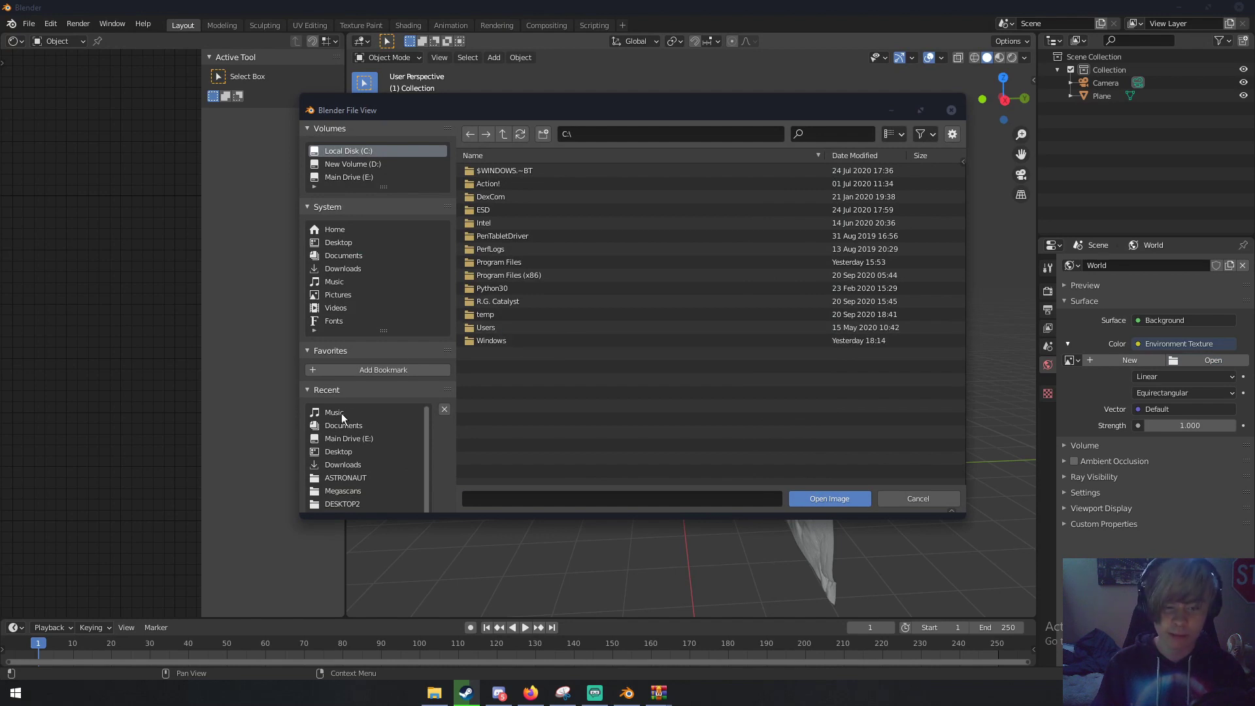
pyautogui.click(342, 440)
pyautogui.scroll(-10, 531, 400)
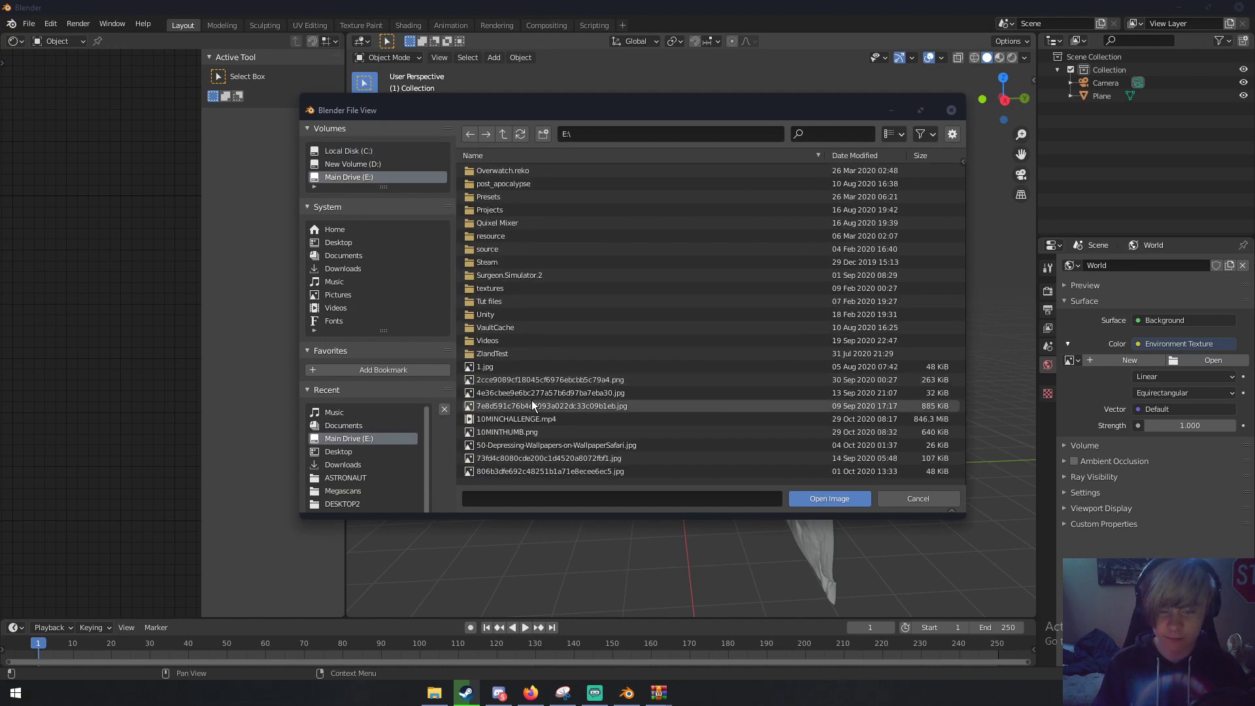
pyautogui.scroll(-15, 532, 400)
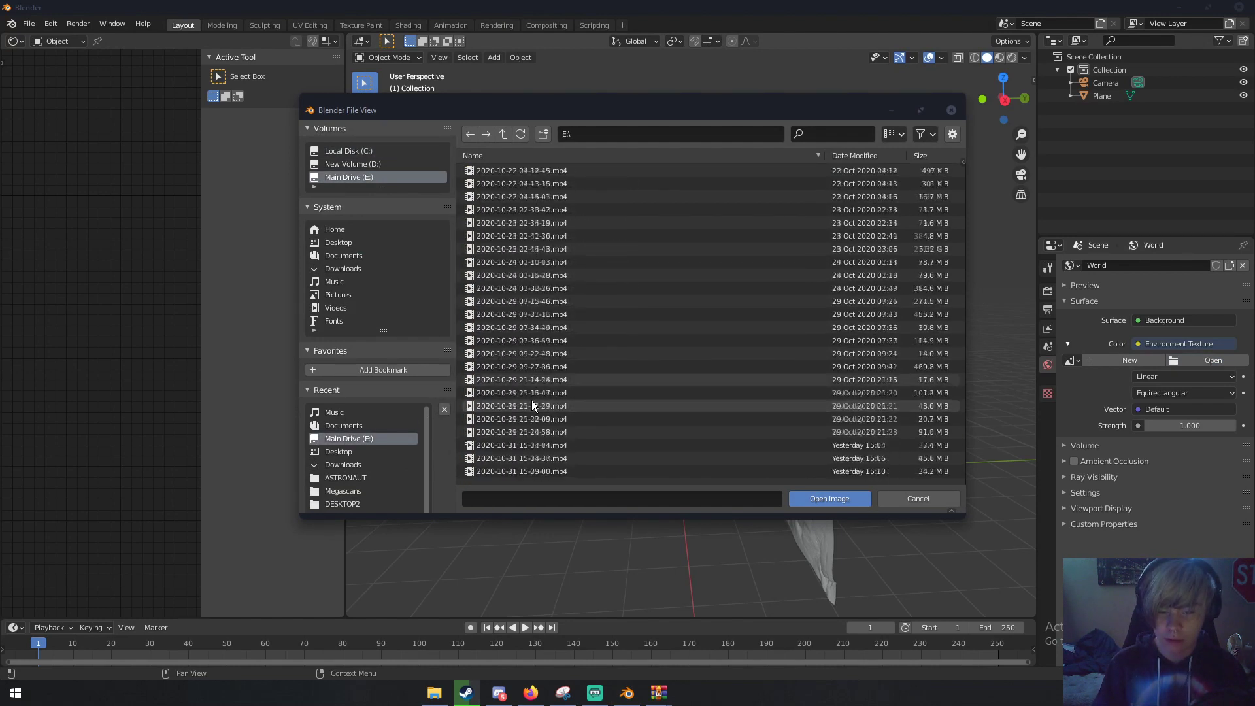
pyautogui.scroll(-15, 532, 400)
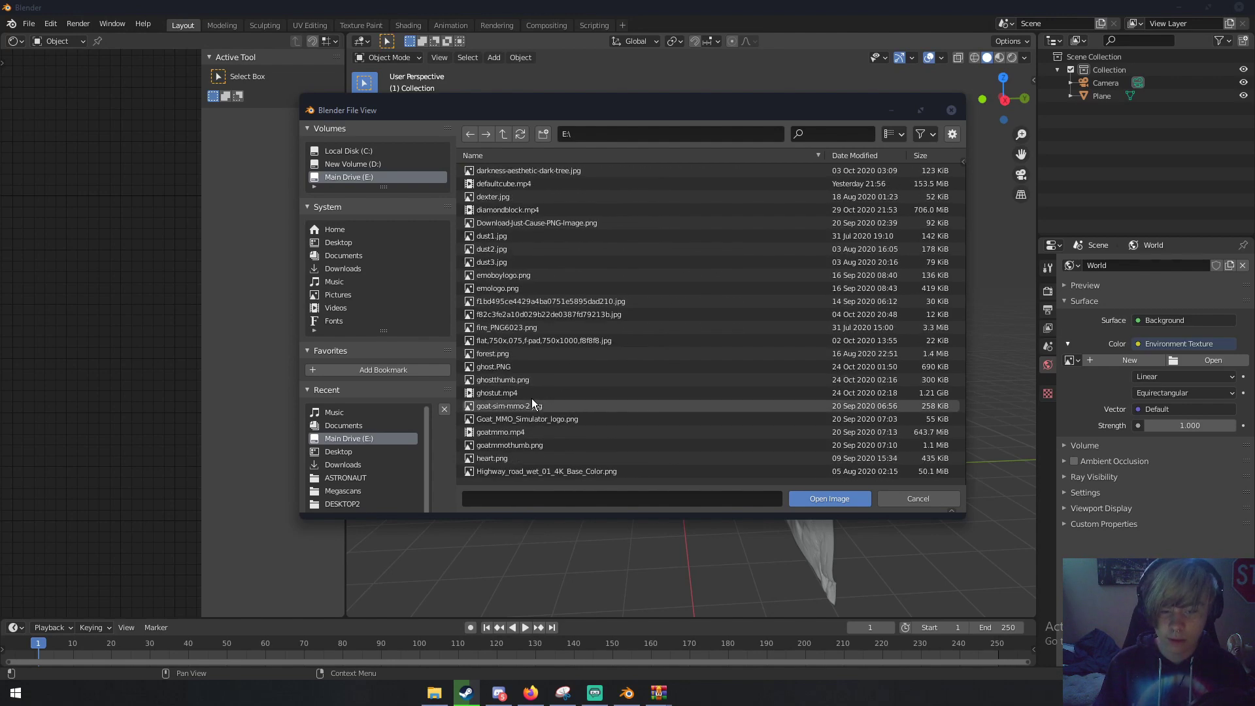
pyautogui.scroll(-12, 532, 398)
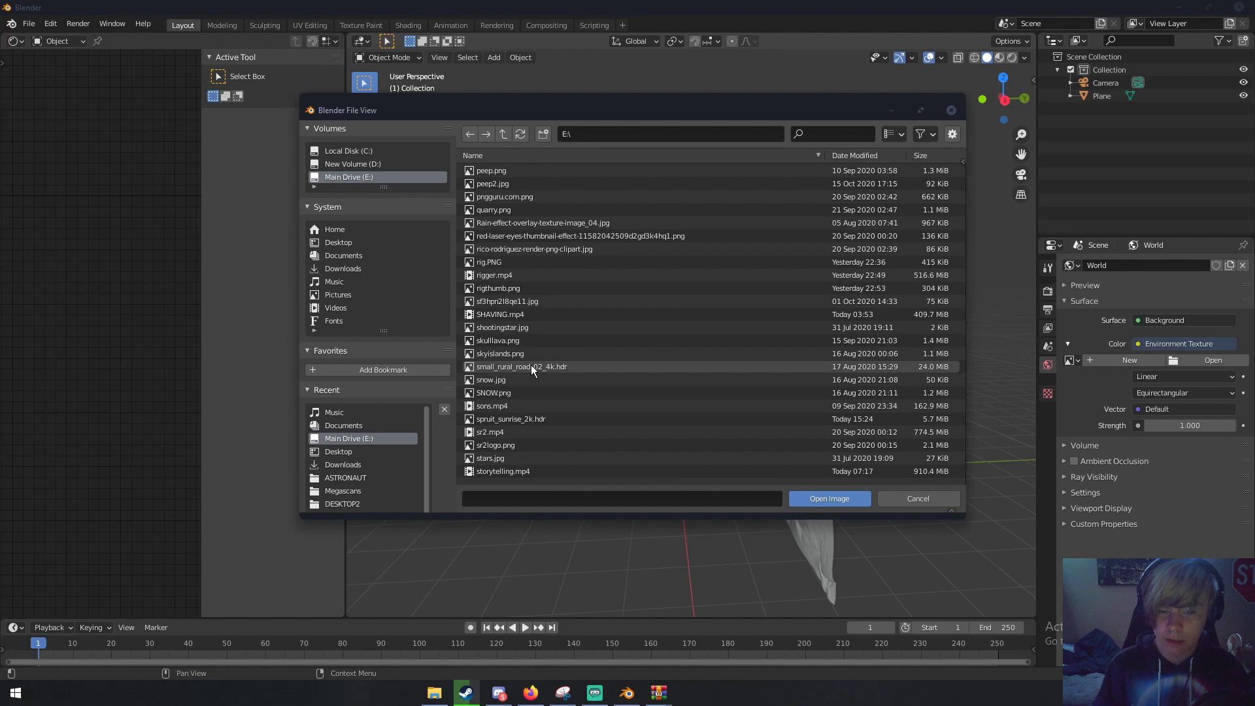
# Load spruit_sunrise_2k.hdr as the world environment and switch to Rendered shading.
pyautogui.doubleClick(520, 421)
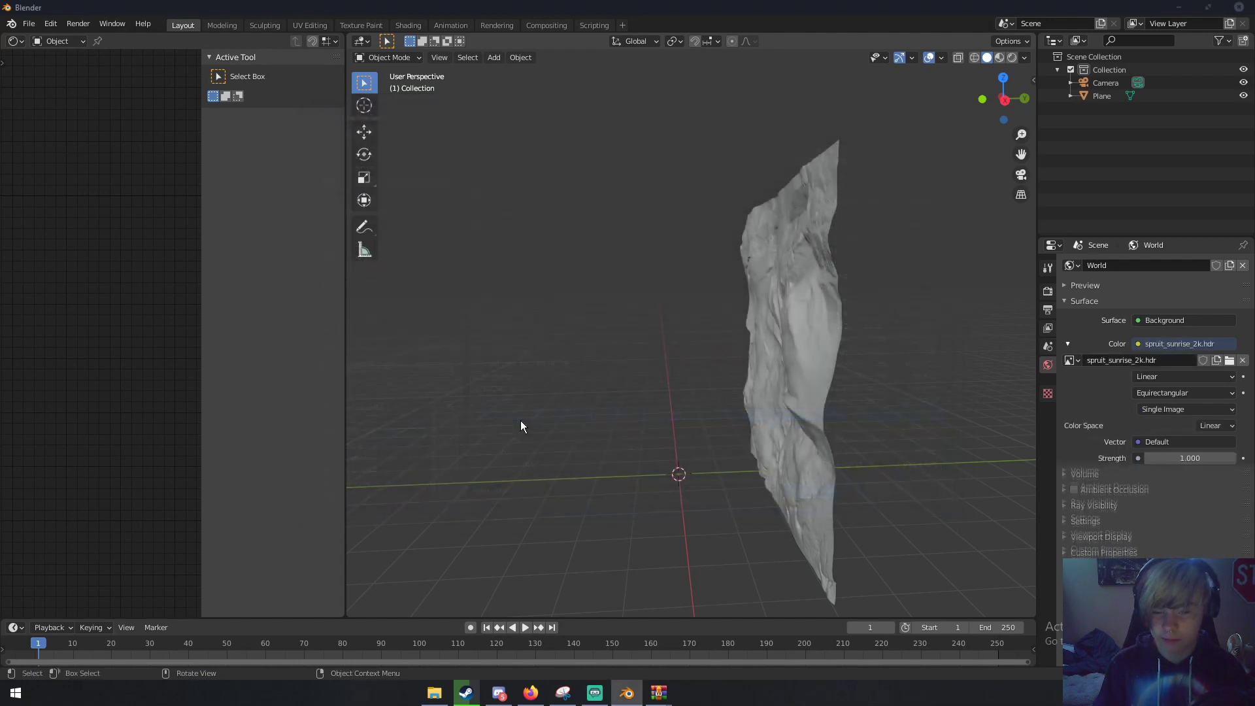
pyautogui.moveTo(520, 421)
pyautogui.mouseDown(button='middle')
pyautogui.moveTo(611, 402)
pyautogui.moveTo(803, 400)
pyautogui.moveTo(828, 351)
pyautogui.mouseUp(button='middle')
pyautogui.press('z')
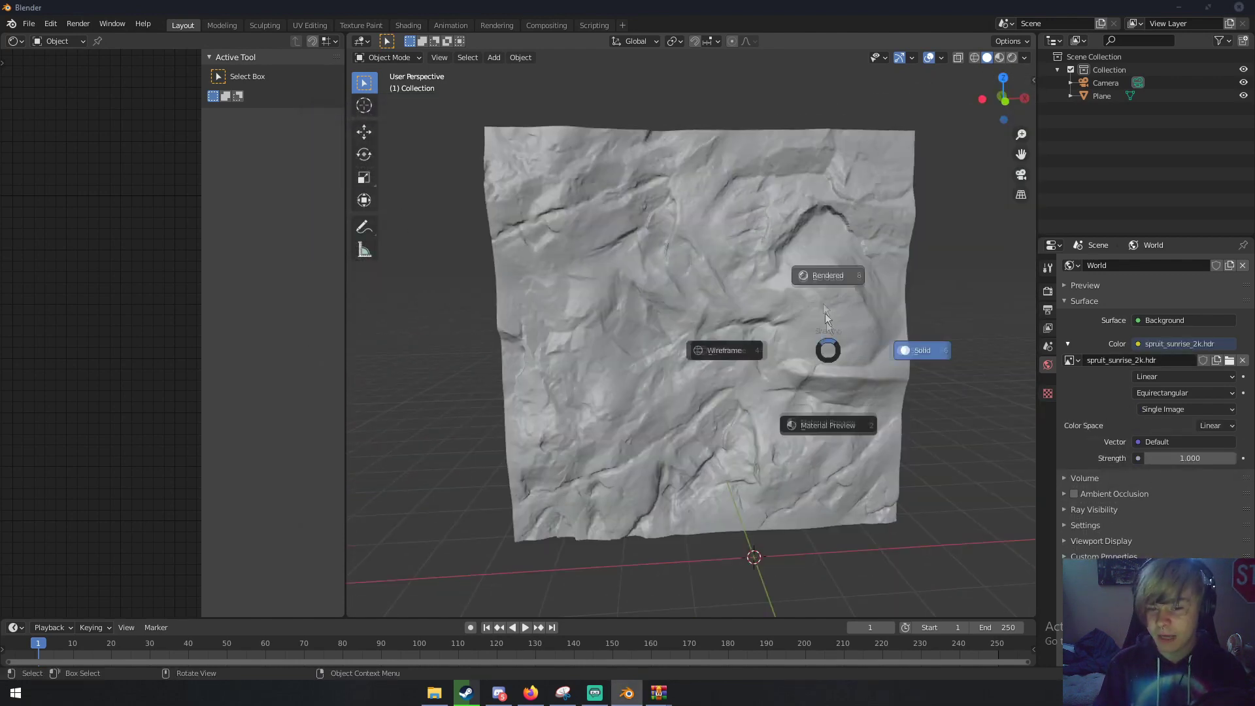
pyautogui.click(819, 272)
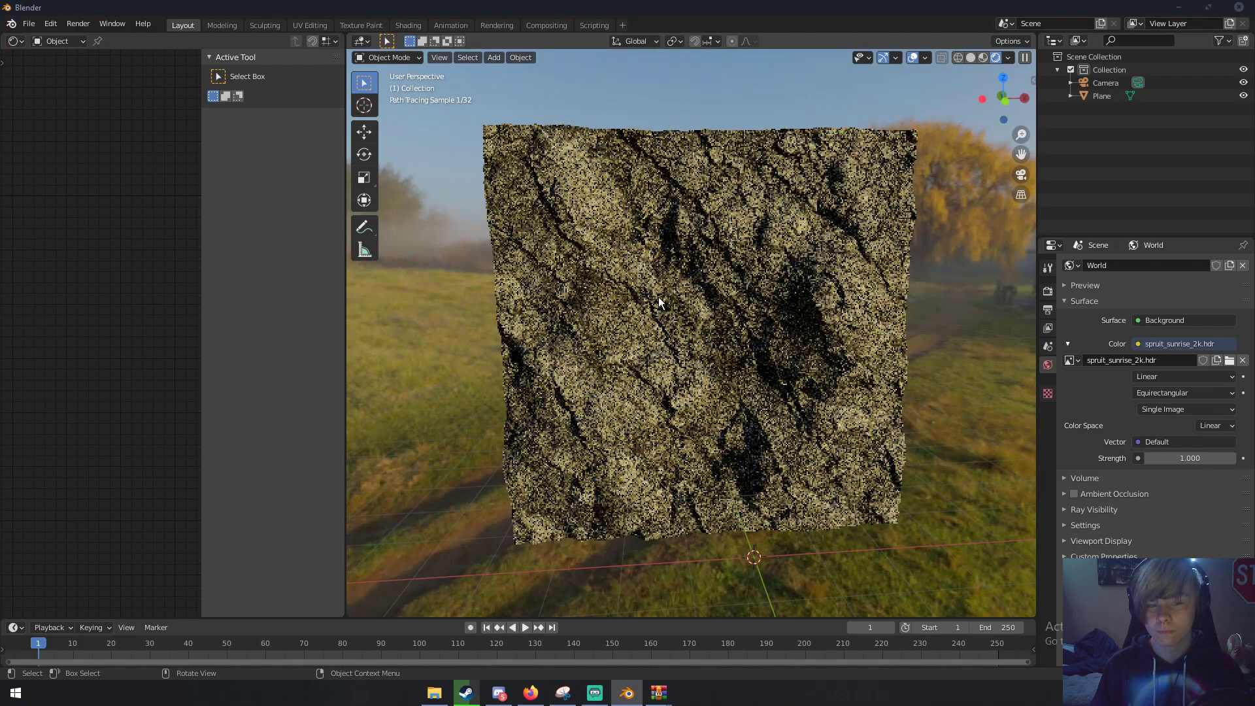
# Orbit around the rock wall and select the plane to show its material nodes.
pyautogui.moveTo(673, 302)
pyautogui.mouseDown(button='middle')
pyautogui.moveTo(762, 286)
pyautogui.moveTo(669, 299)
pyautogui.mouseUp(button='middle')
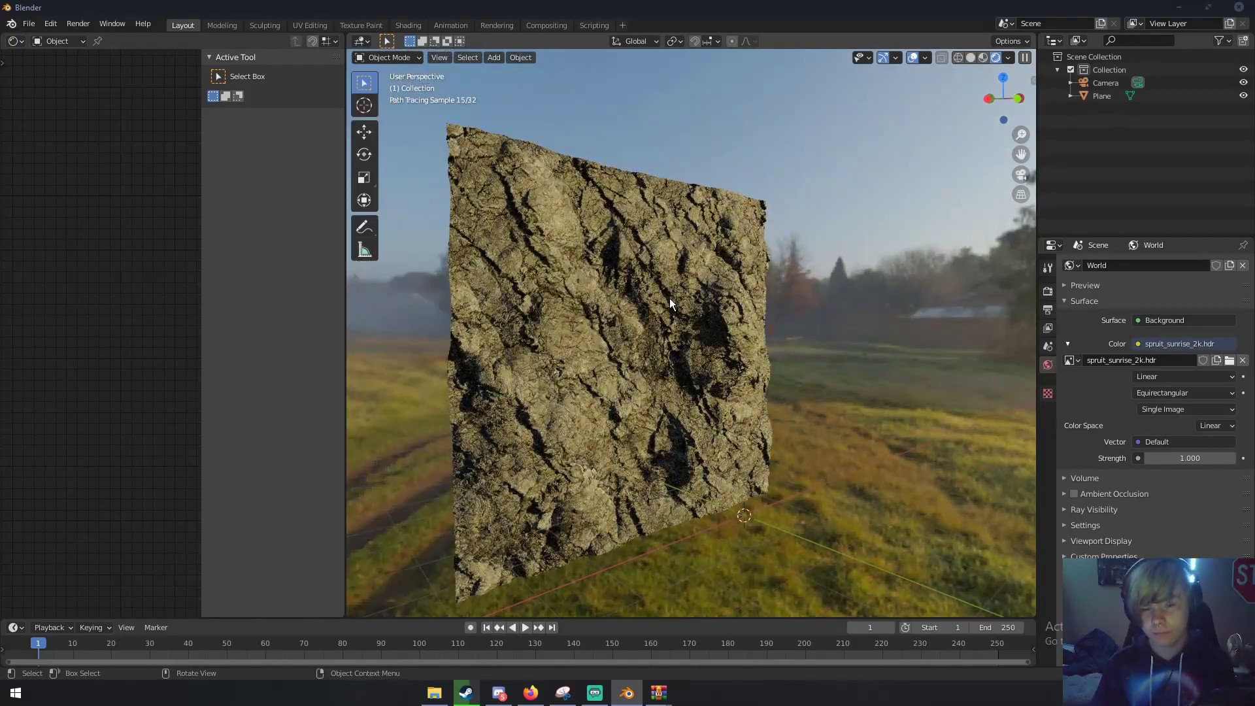
pyautogui.moveTo(669, 298)
pyautogui.mouseDown(button='middle')
pyautogui.moveTo(586, 300)
pyautogui.moveTo(670, 284)
pyautogui.mouseUp(button='middle')
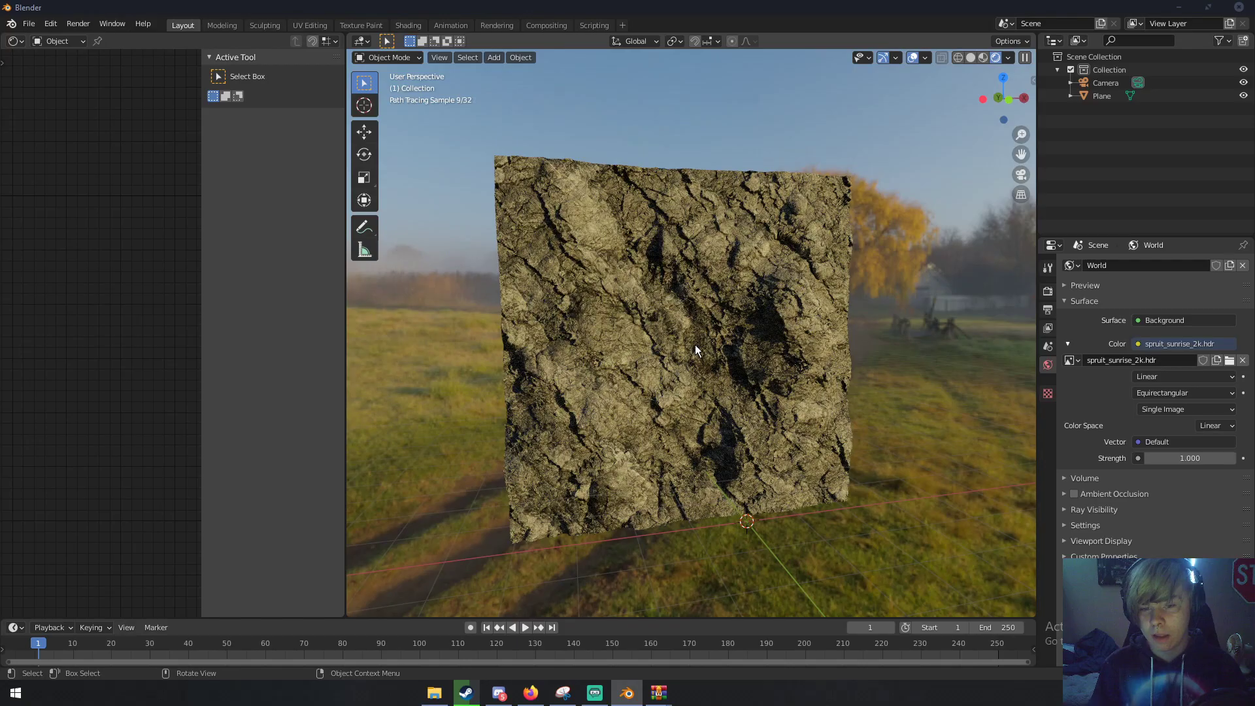
pyautogui.moveTo(695, 347); pyautogui.dragTo(628, 340, button='middle')
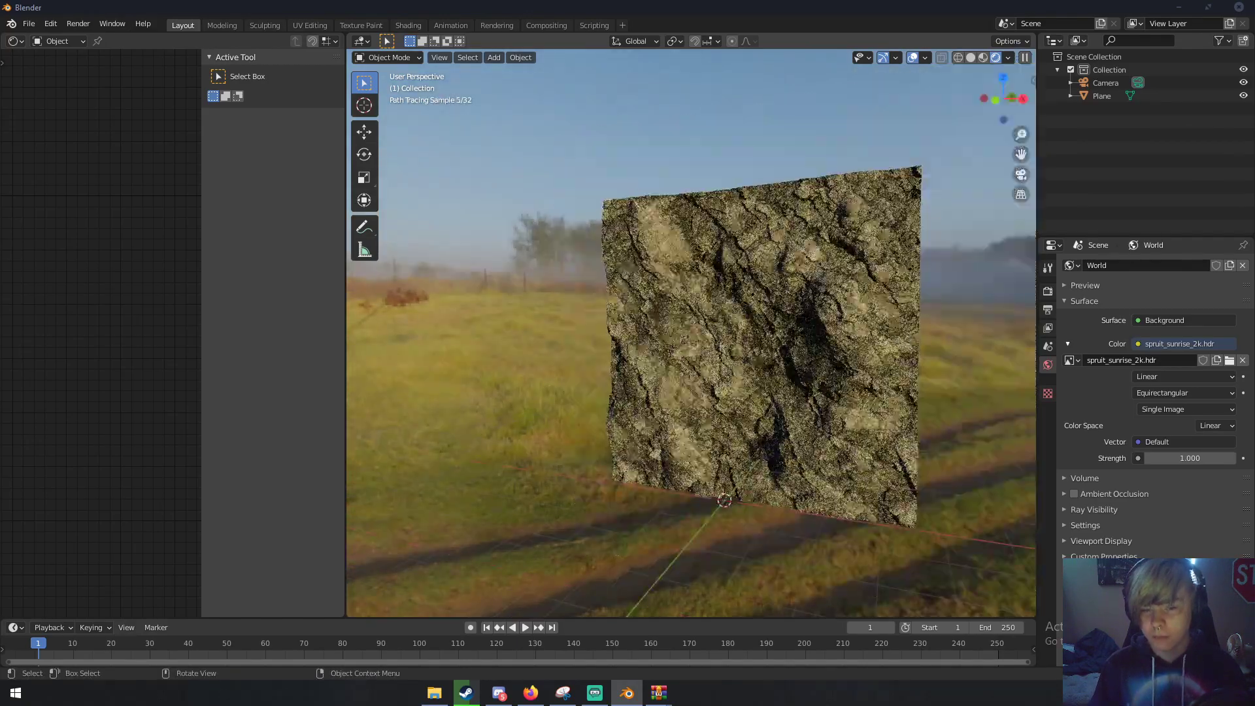
pyautogui.click(656, 434)
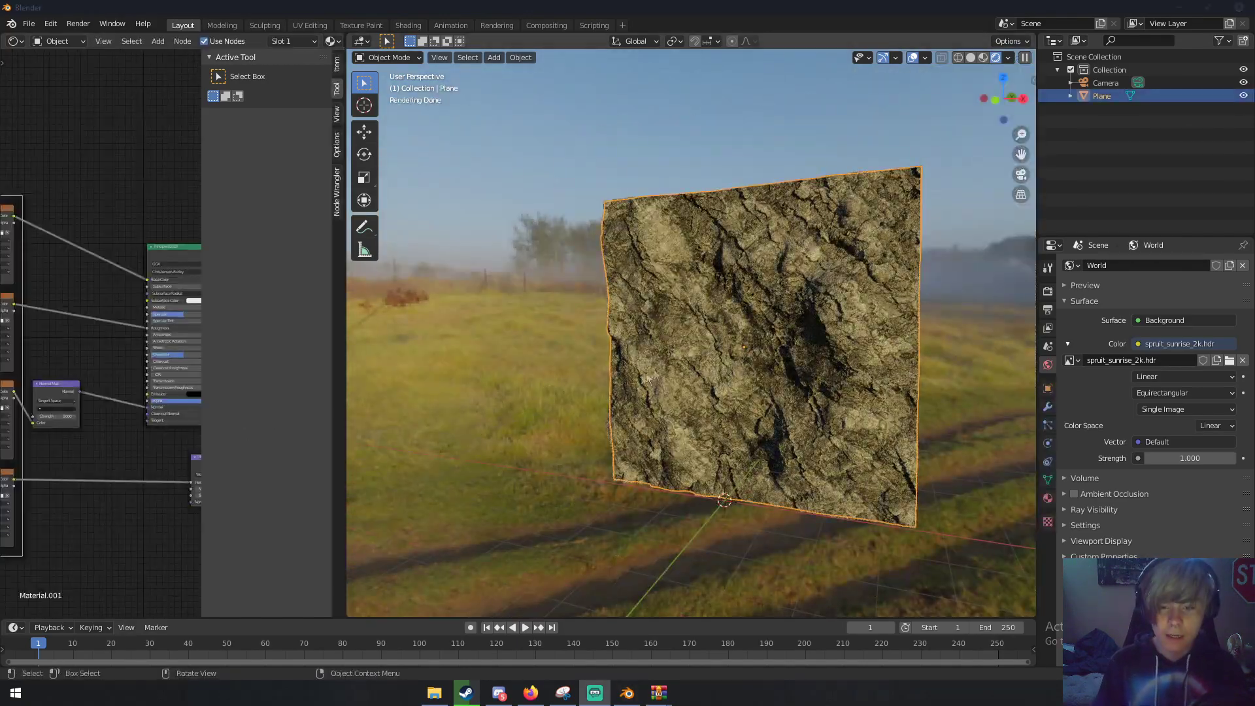
# Add an Ambient Occlusion node via the 'ambi' search and drop it onto the Rock031 colour link.
pyautogui.moveTo(648, 378)
pyautogui.mouseDown(button='middle')
pyautogui.moveTo(821, 379)
pyautogui.moveTo(727, 348)
pyautogui.moveTo(710, 357)
pyautogui.mouseUp(button='middle')
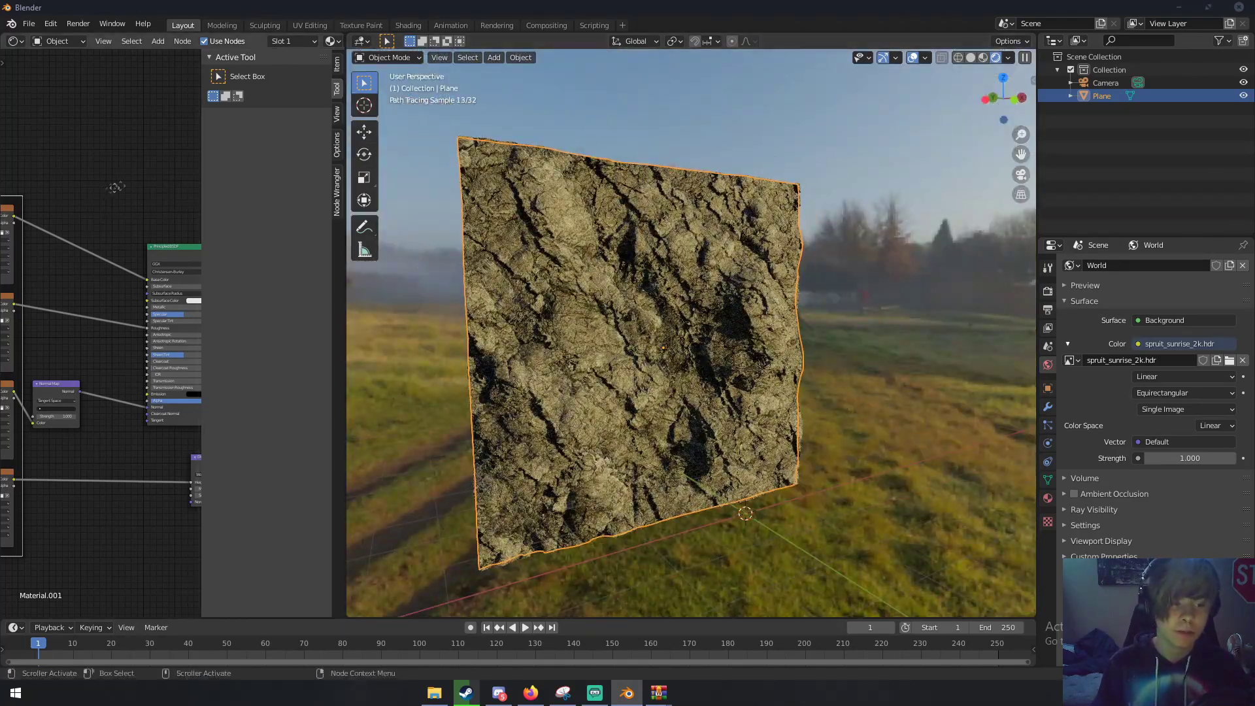
pyautogui.moveTo(114, 187)
pyautogui.mouseDown(button='middle')
pyautogui.moveTo(157, 189)
pyautogui.moveTo(109, 187)
pyautogui.mouseUp(button='middle')
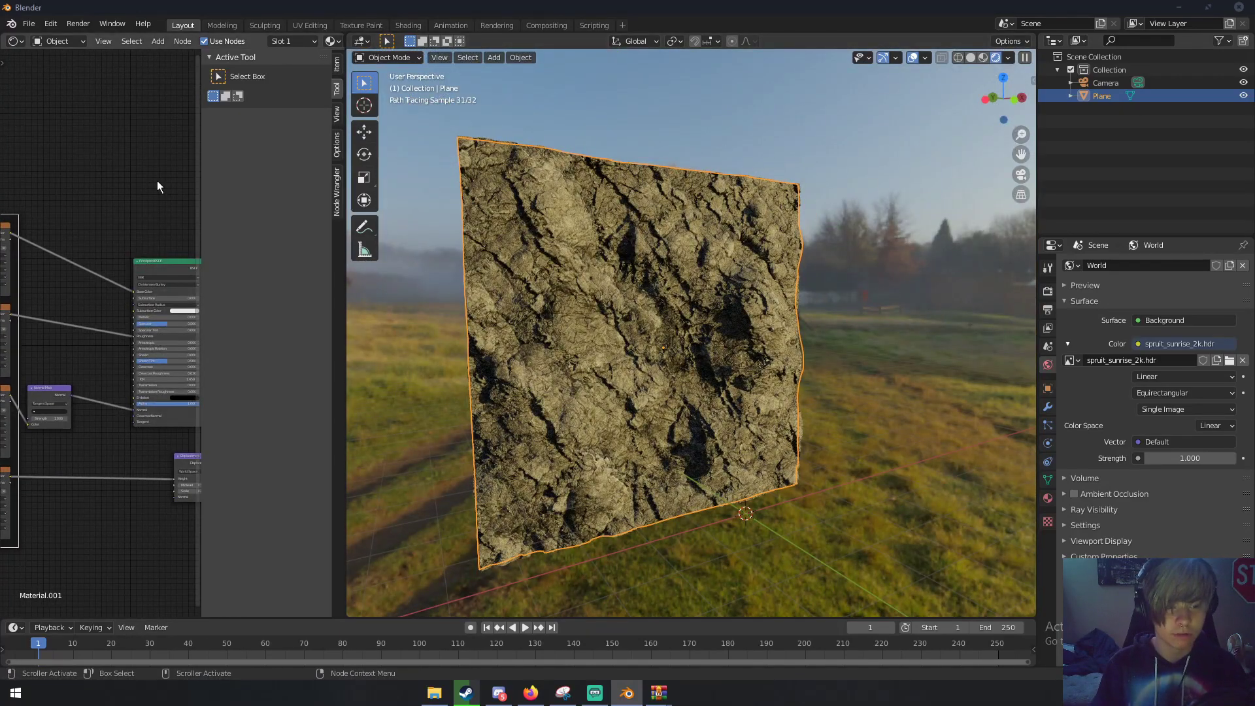
pyautogui.press('n')
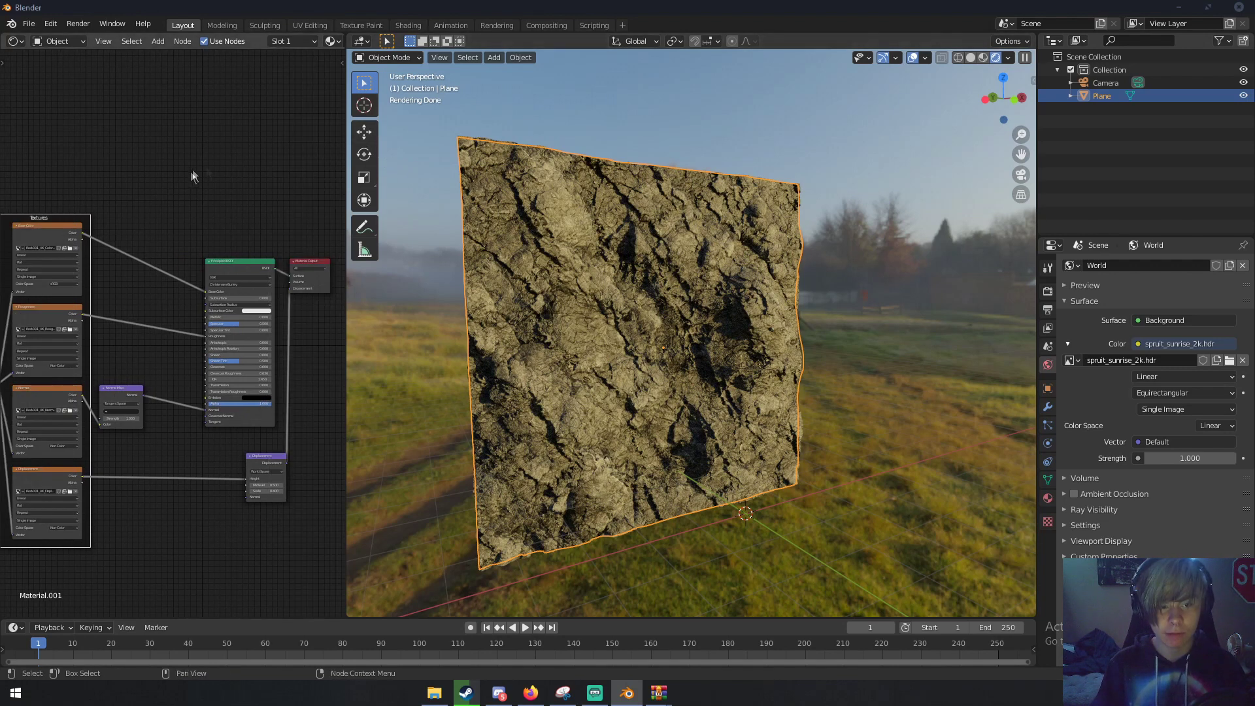
pyautogui.moveTo(173, 200); pyautogui.dragTo(240, 194, button='middle')
pyautogui.hotkey('shift', 'a')
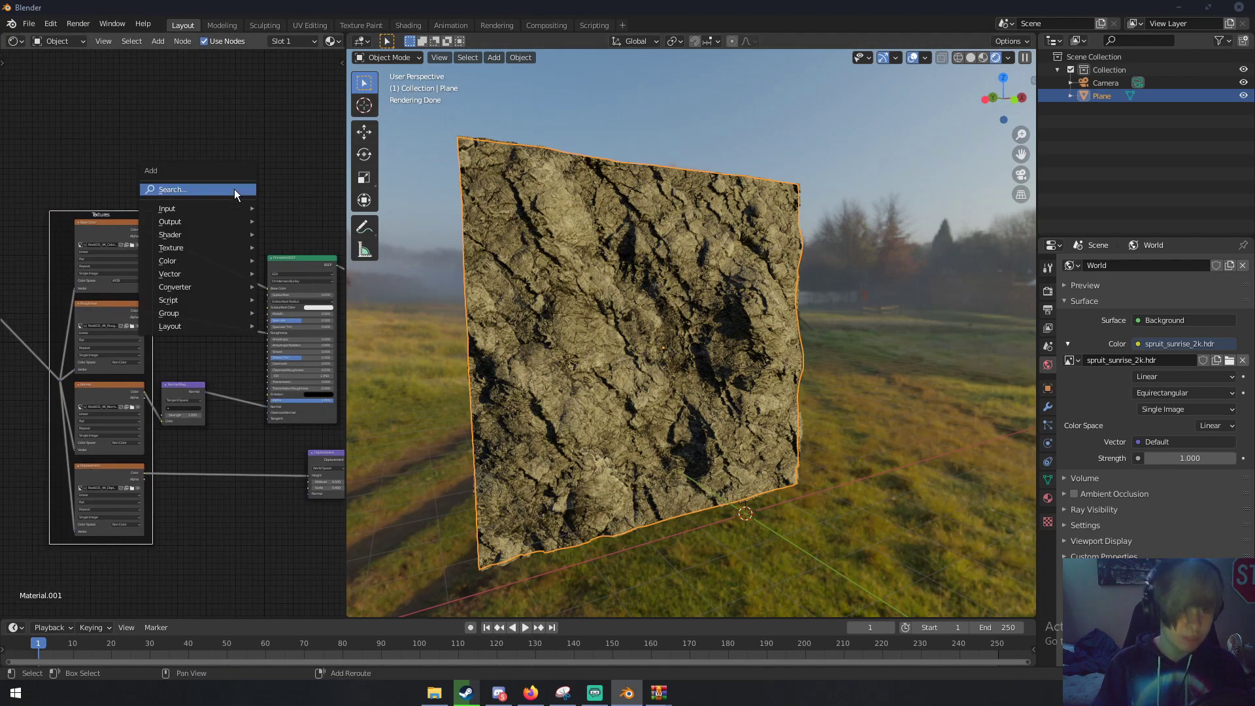
pyautogui.write('ambi')
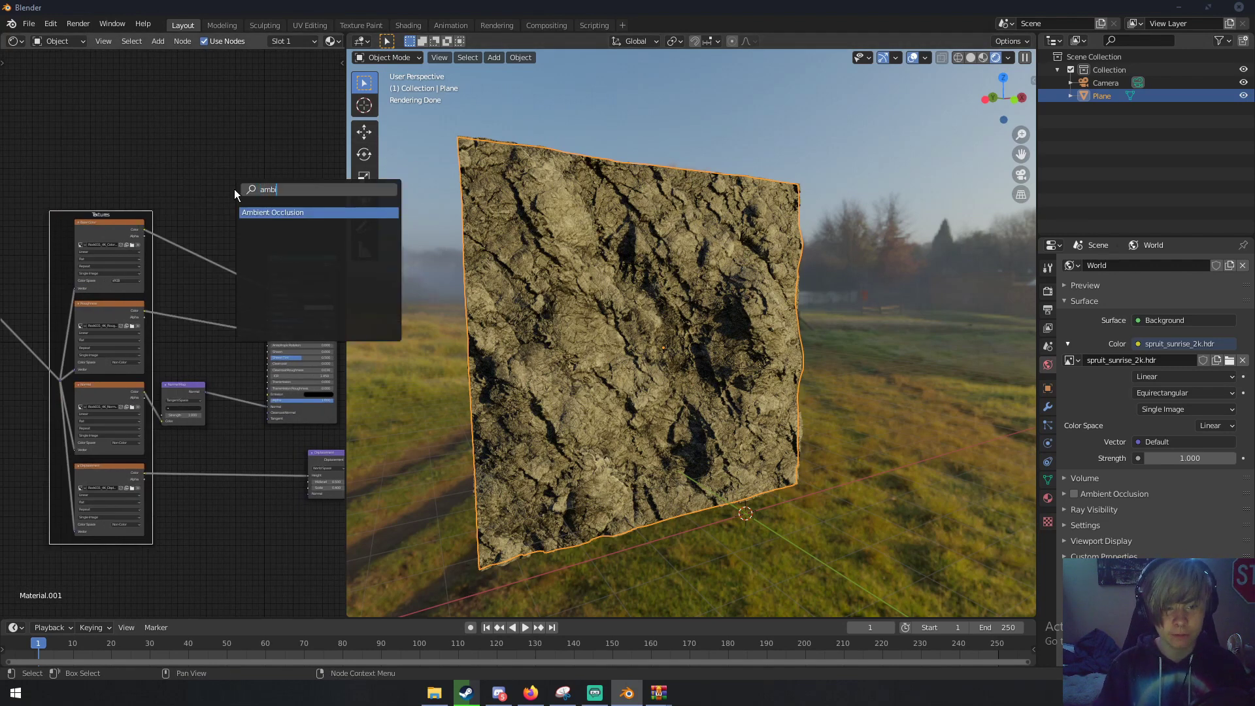
pyautogui.press('Return')
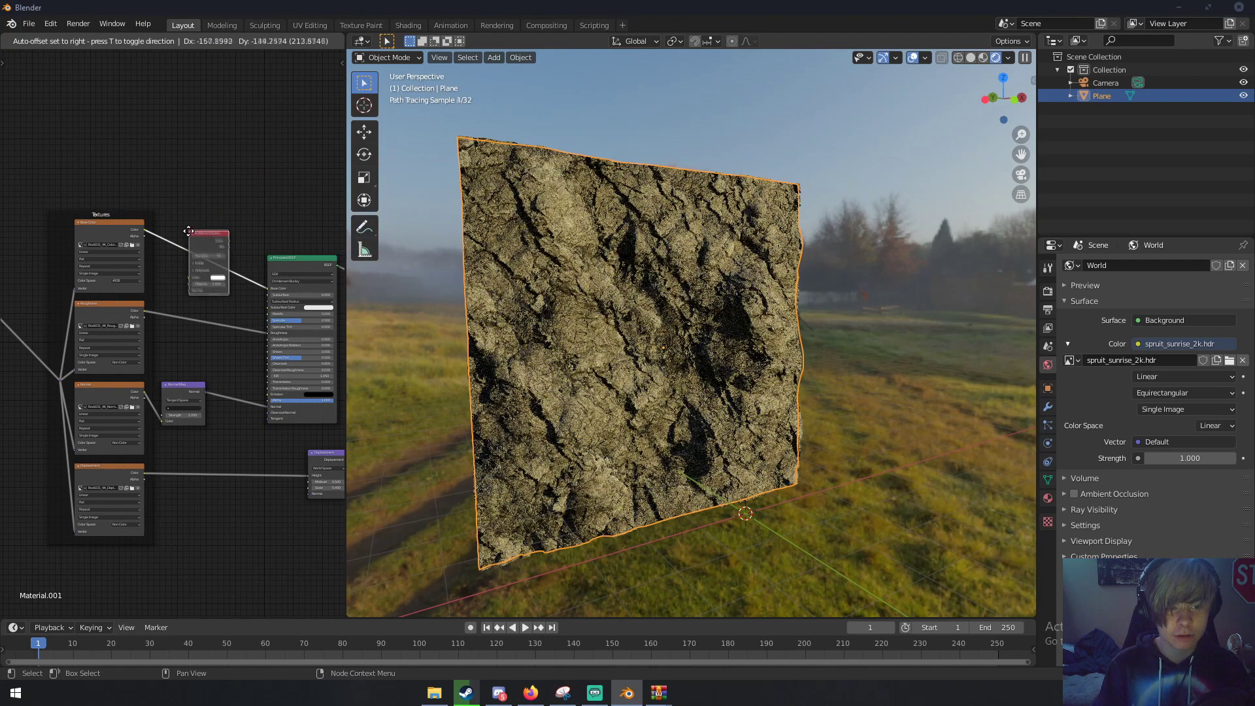
pyautogui.click(189, 229)
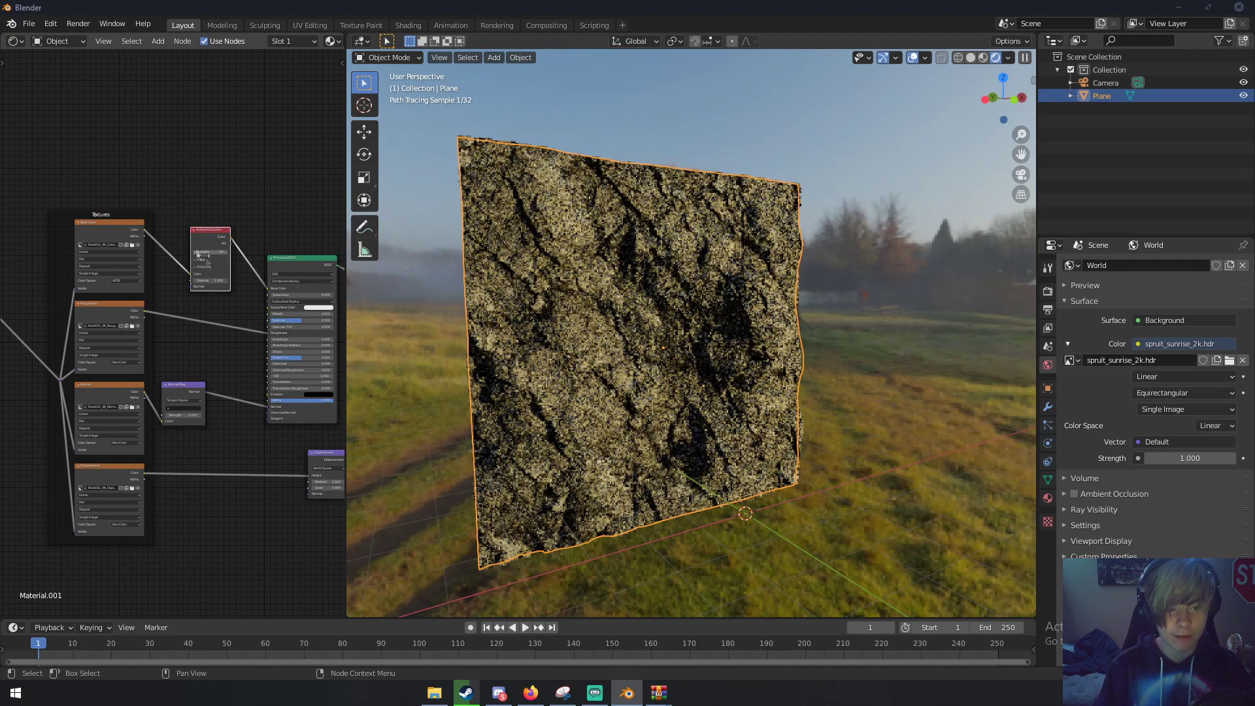
pyautogui.moveTo(755, 447); pyautogui.dragTo(723, 444, button='middle')
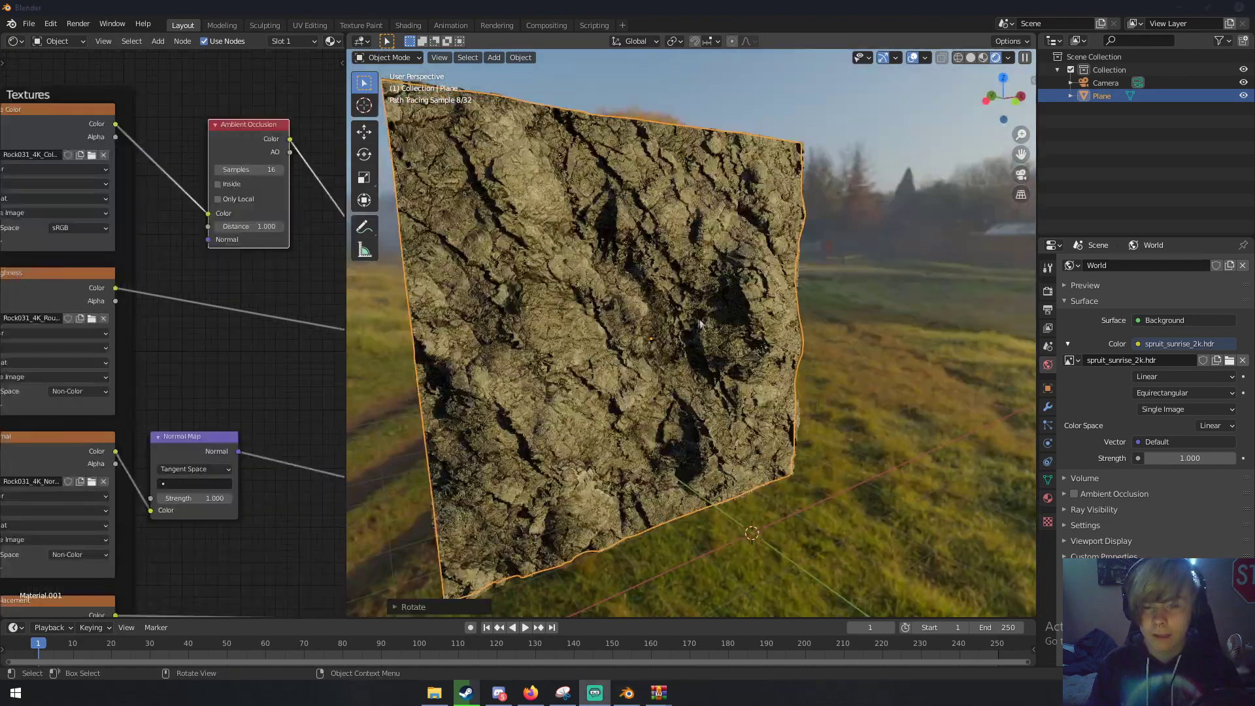
# Rotate the rock plane slightly and set the Ambient Occlusion Samples to 36.
pyautogui.press('r')
pyautogui.click(719, 305)
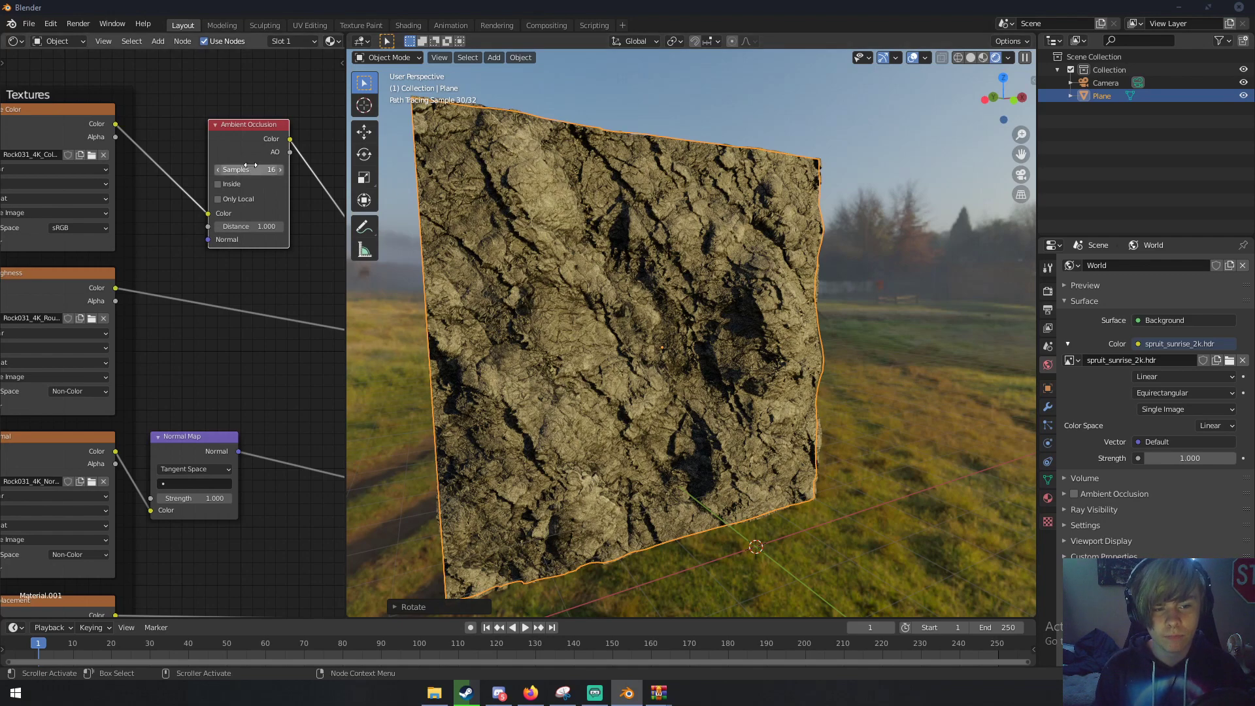
pyautogui.moveTo(251, 167); pyautogui.dragTo(266, 169)
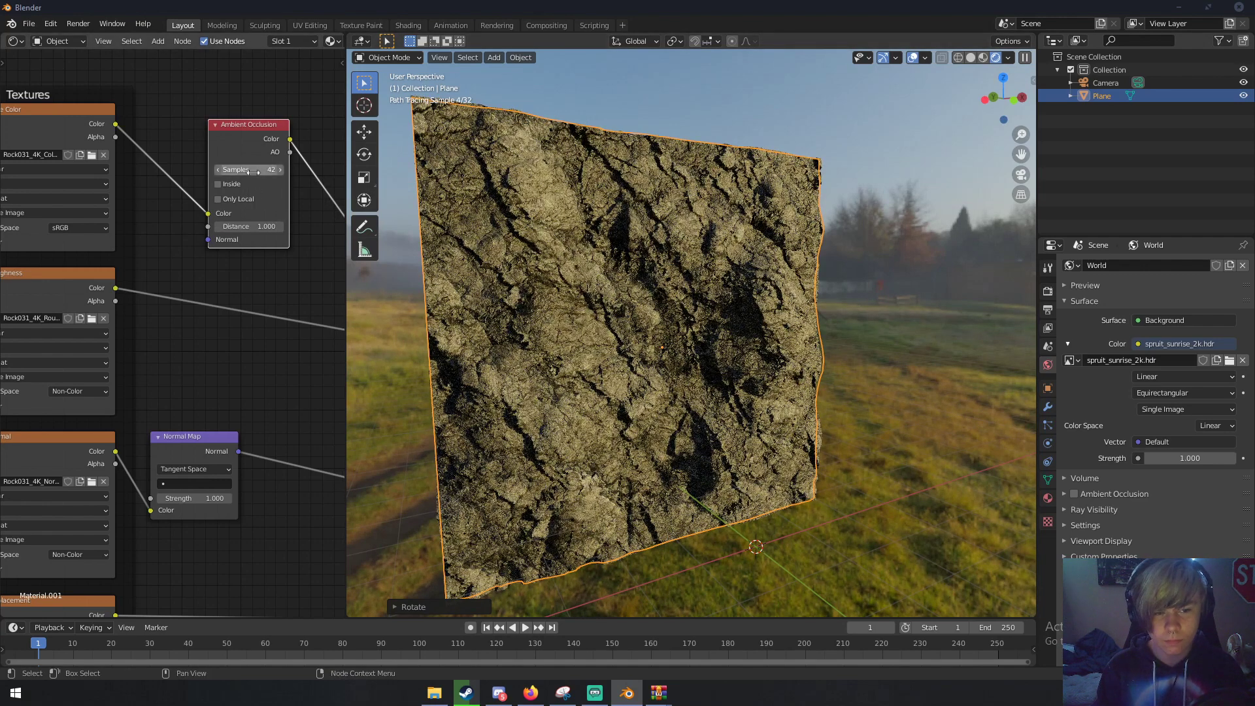
pyautogui.click(256, 171)
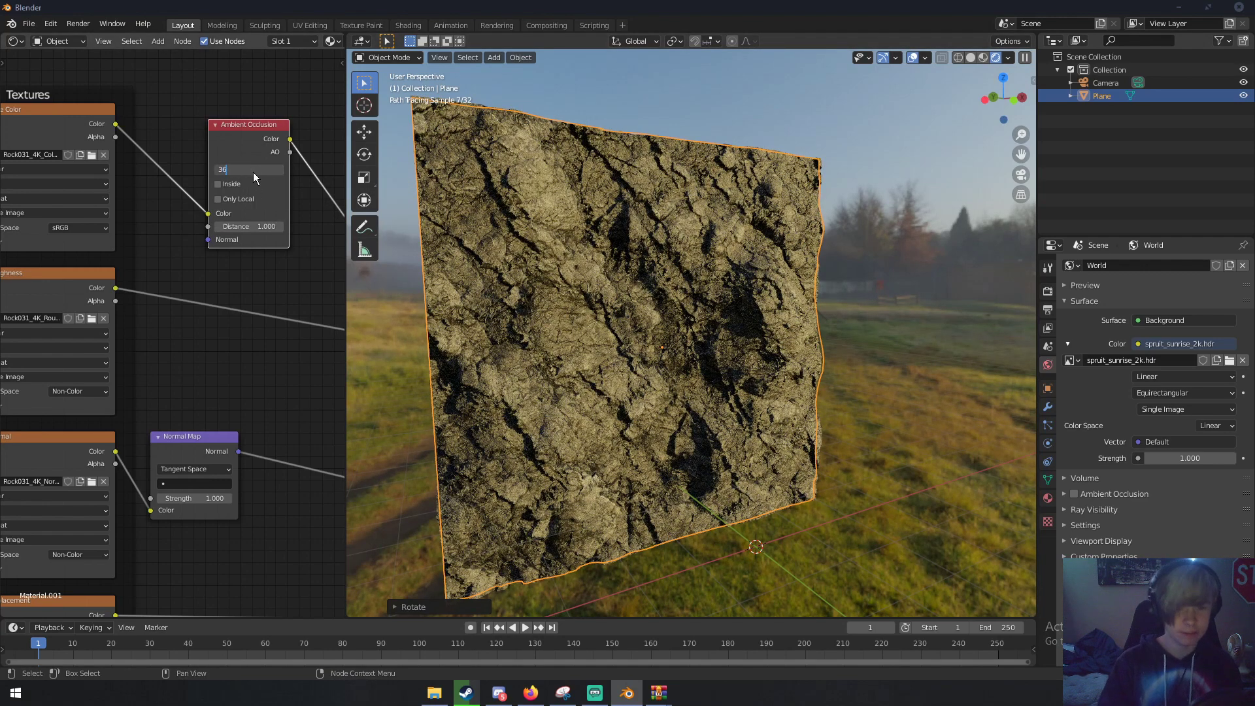
pyautogui.press('Return')
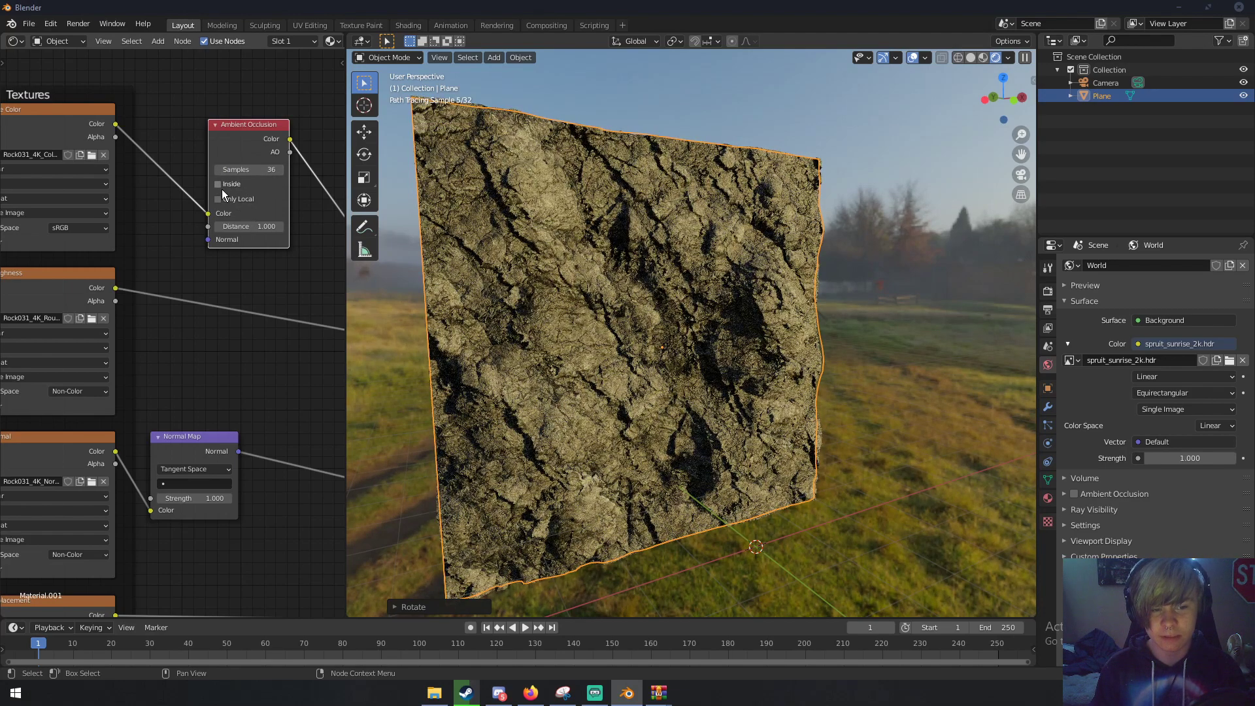
# Compare the Inside option, leave it off, and set the occlusion Distance to 0.5.
pyautogui.click(222, 191)
pyautogui.click(222, 186)
pyautogui.click(222, 187)
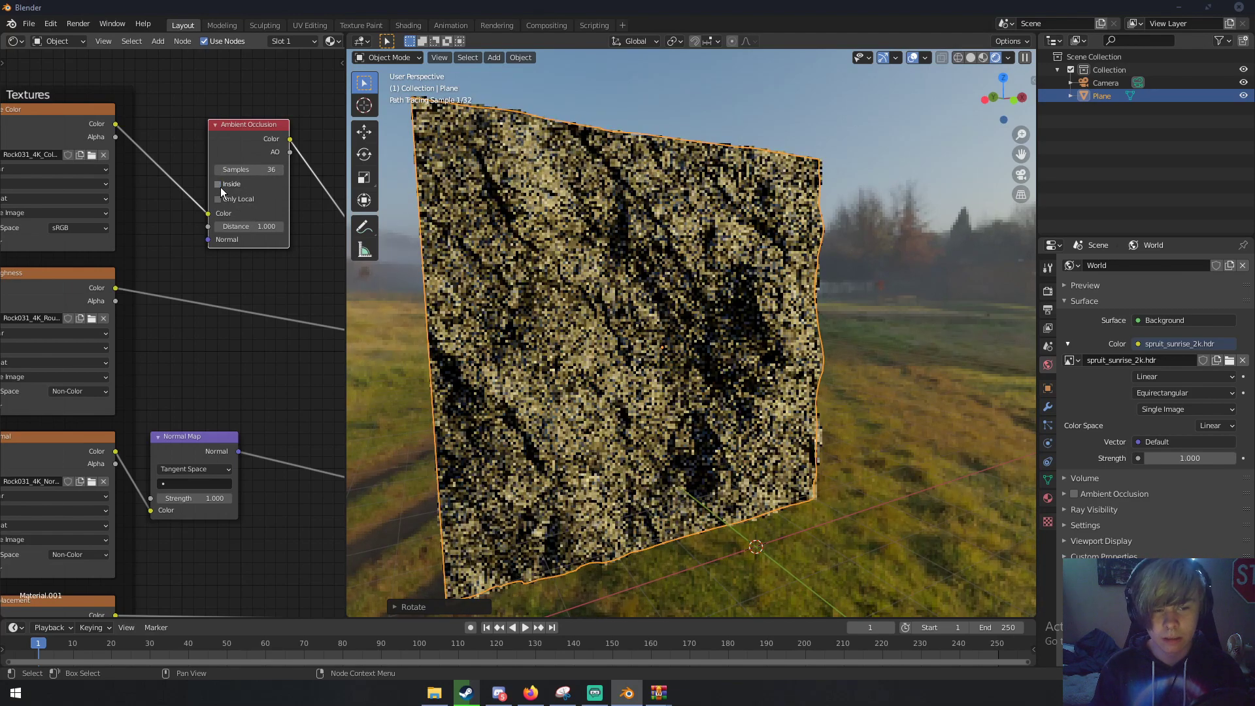
pyautogui.click(222, 187)
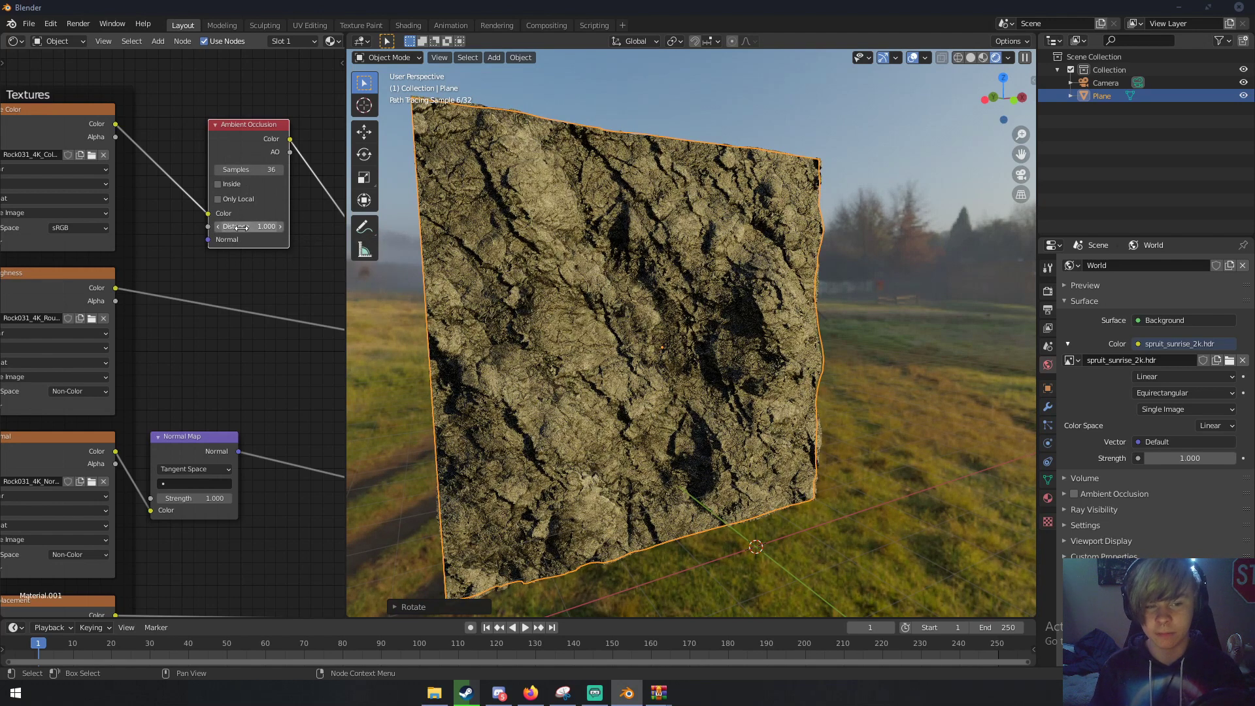
pyautogui.click(242, 227)
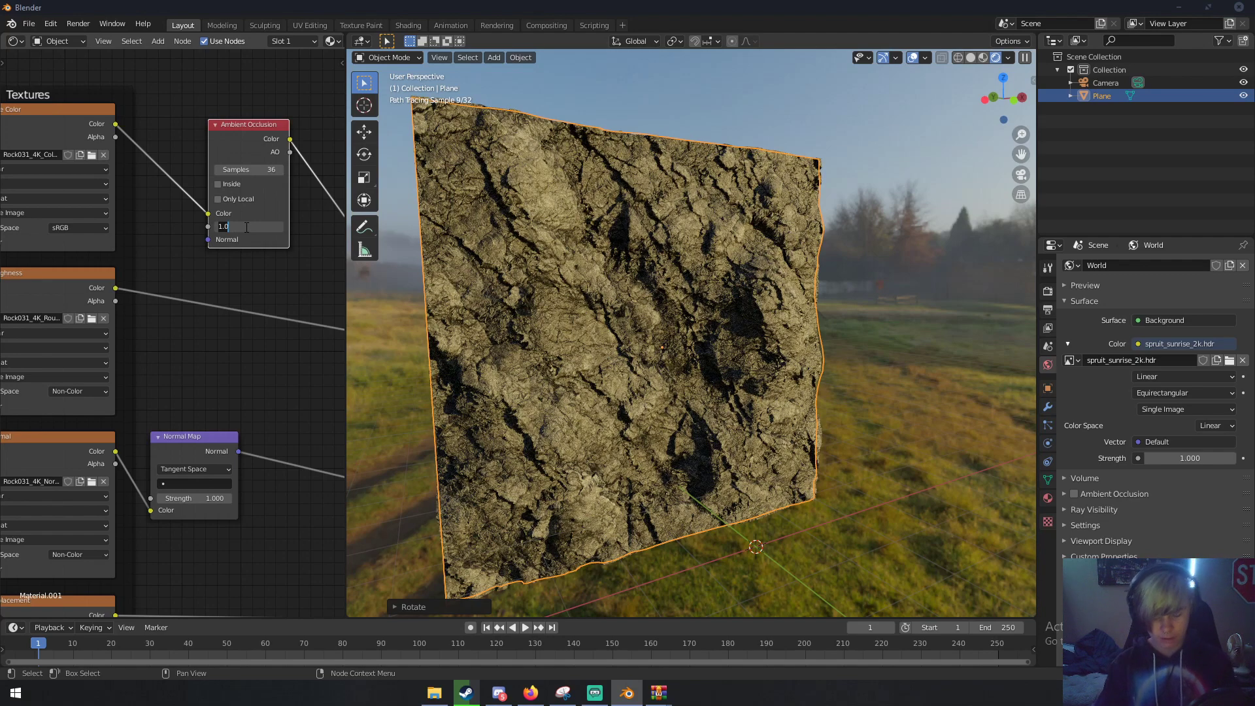
pyautogui.write('0.5')
pyautogui.press('Return')
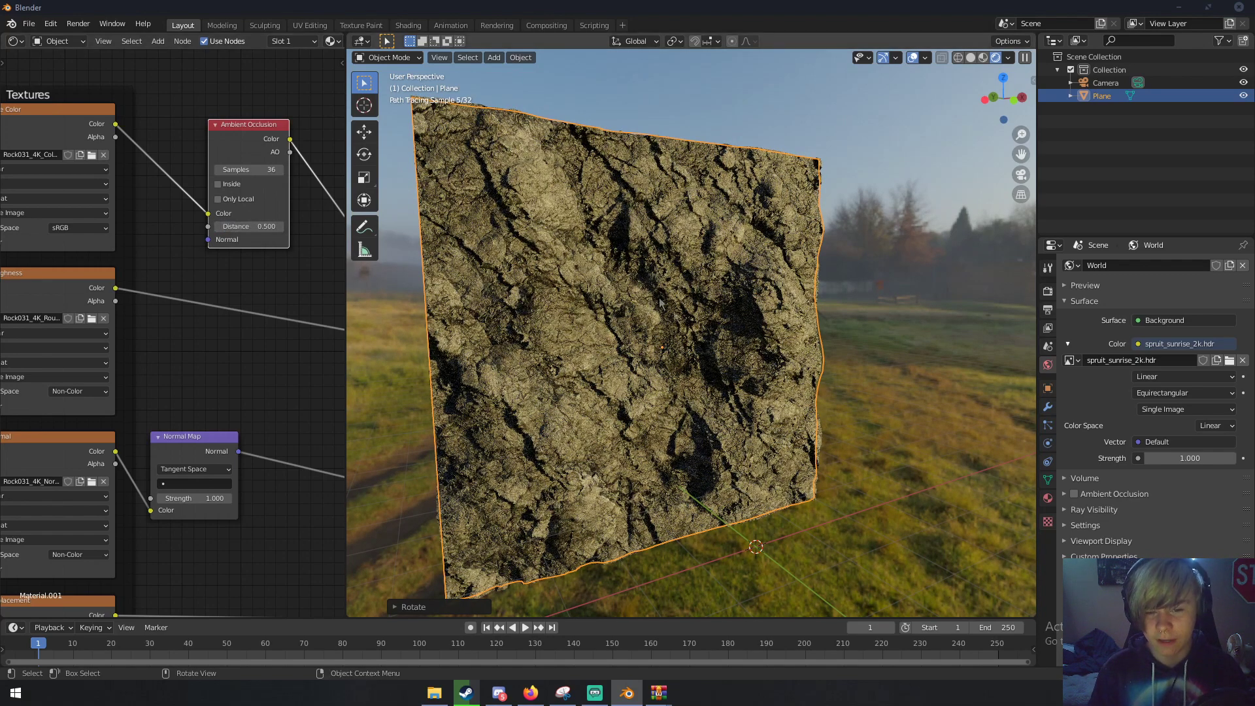
pyautogui.scroll(4, 598, 405)
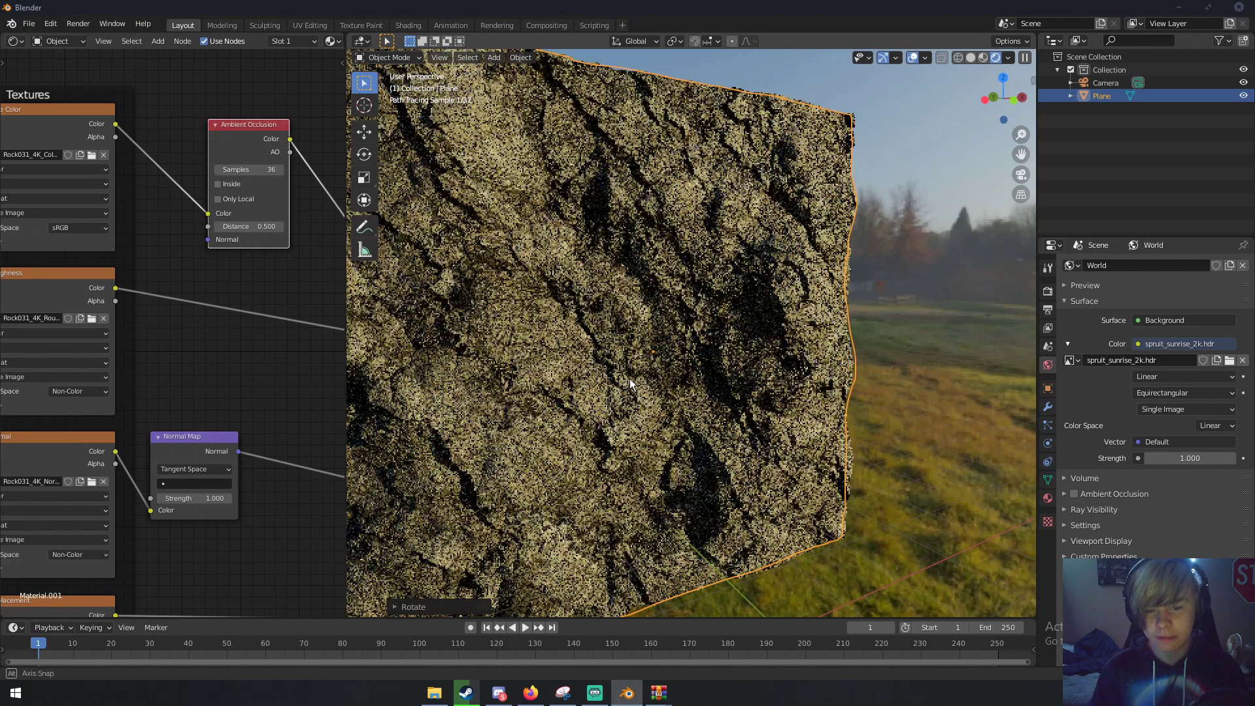
pyautogui.moveTo(630, 384); pyautogui.dragTo(630, 380, button='middle')
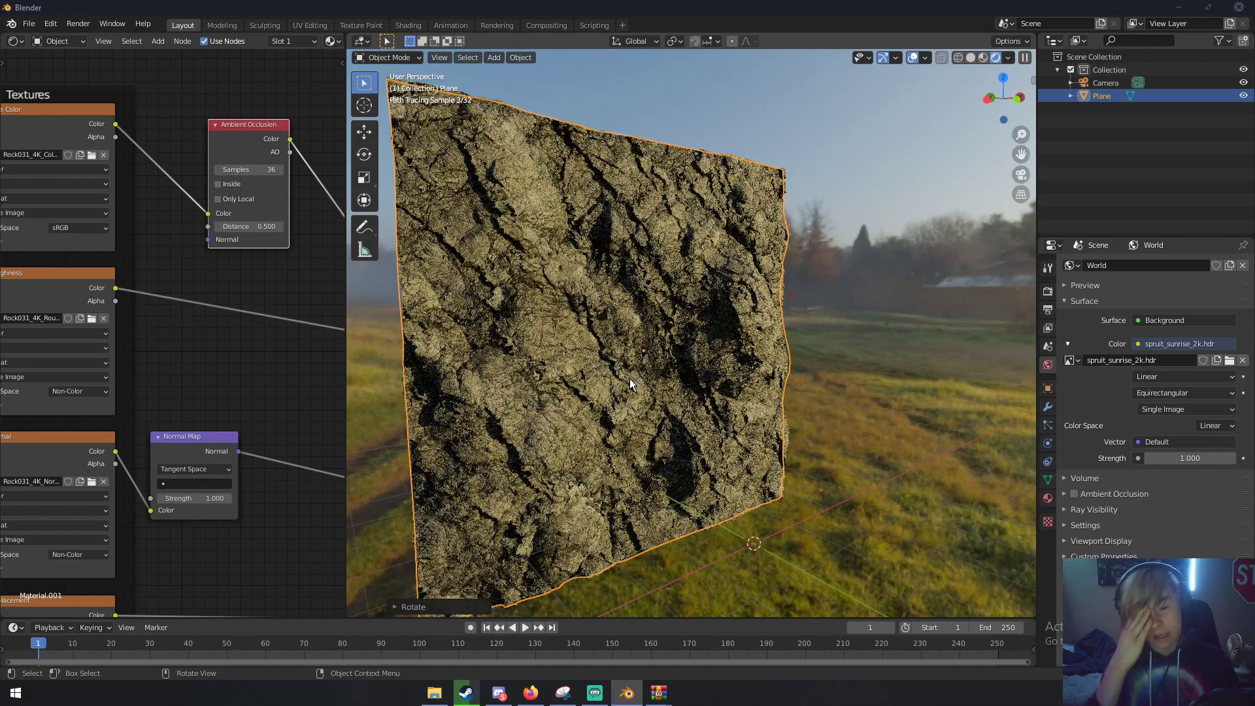